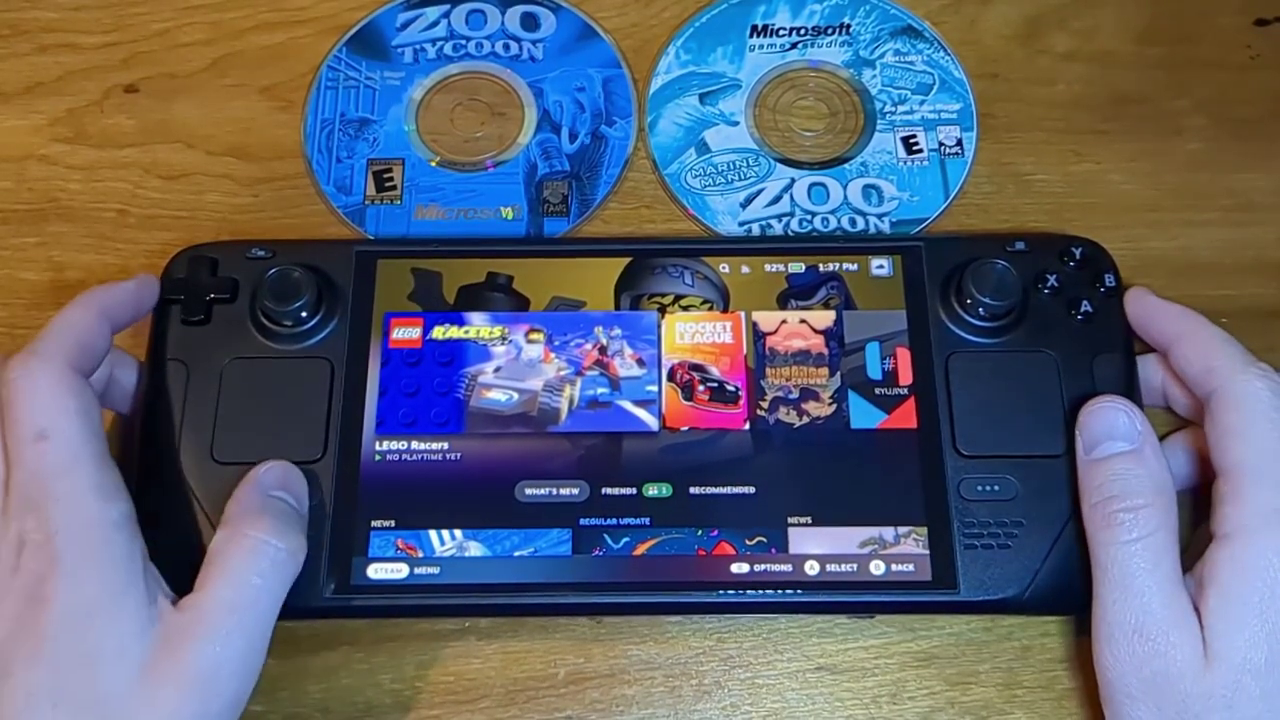
# Step: Use the Steam menu's Power options to switch from Gaming Mode to Desktop Mode
pyautogui.press('super')
pyautogui.click(413, 519)
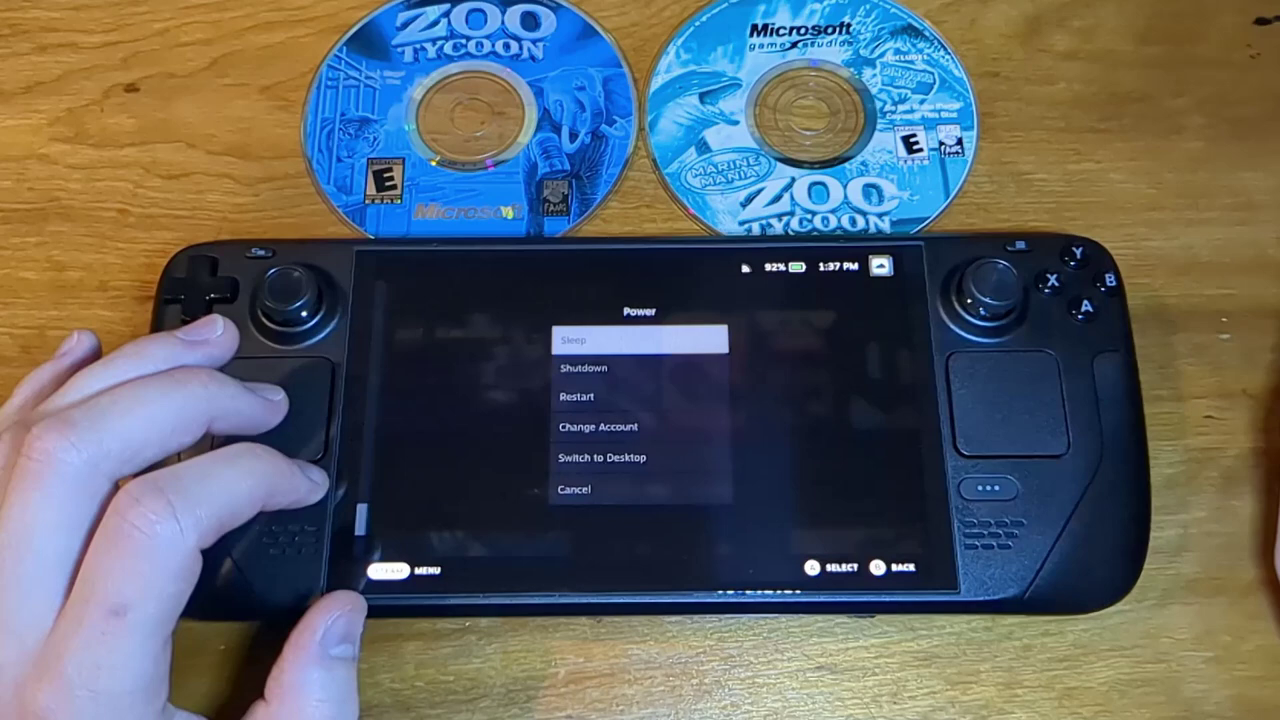
pyautogui.click(629, 457)
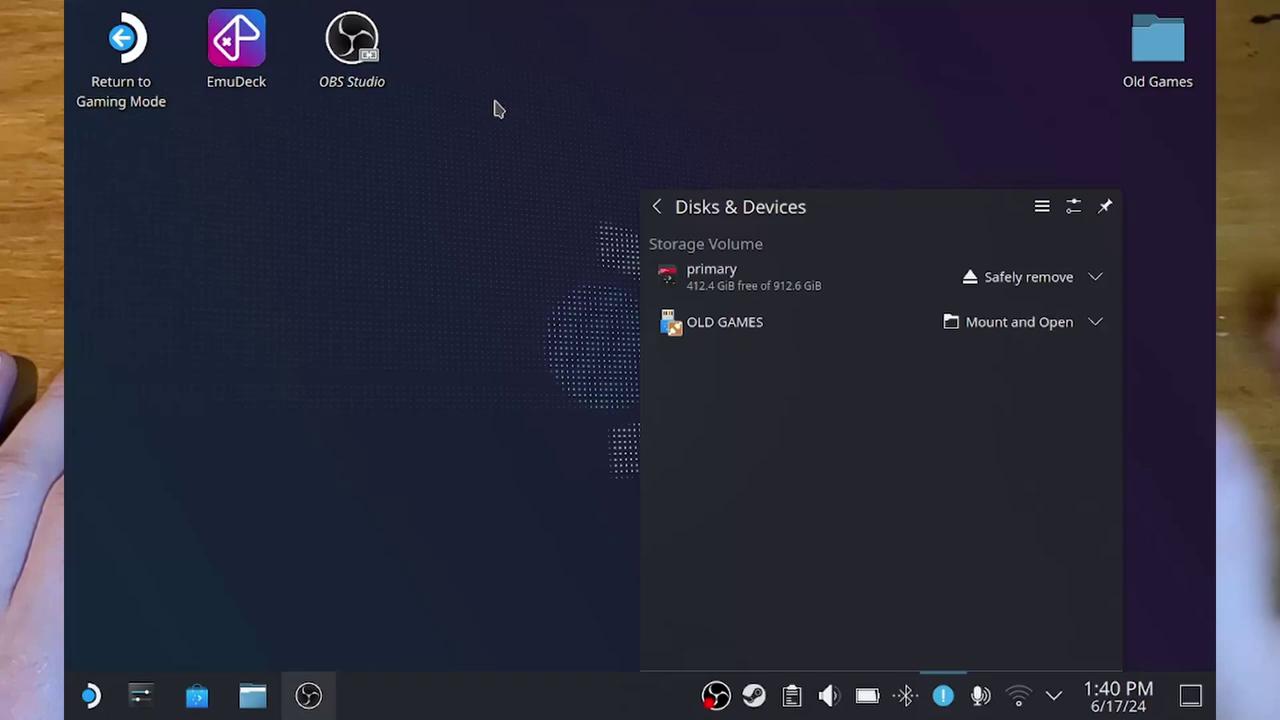
# Step: Mount the OLD GAMES drive, open the Zoo Tycoon Complete Collection ISO folder, and select ZOO_TYCN.iso
pyautogui.click(1018, 322)
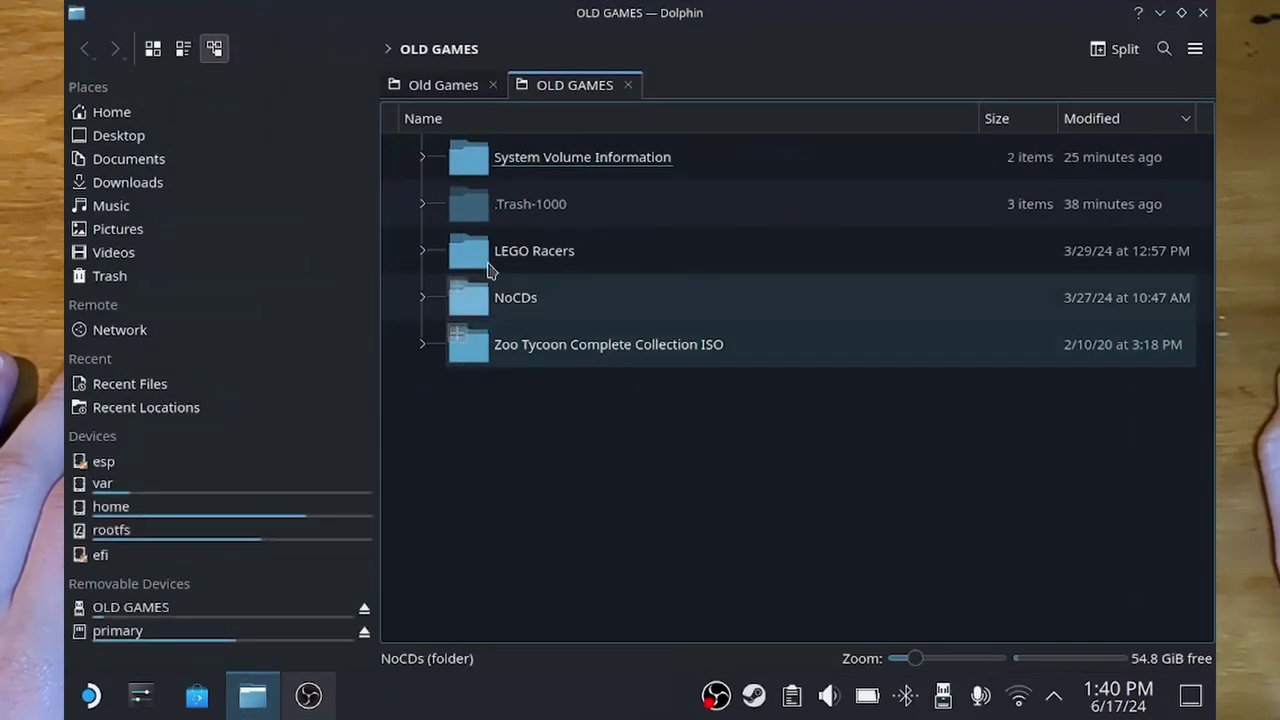
pyautogui.click(608, 344)
pyautogui.moveTo(851, 23); pyautogui.dragTo(885, 223)
pyautogui.click(817, 362)
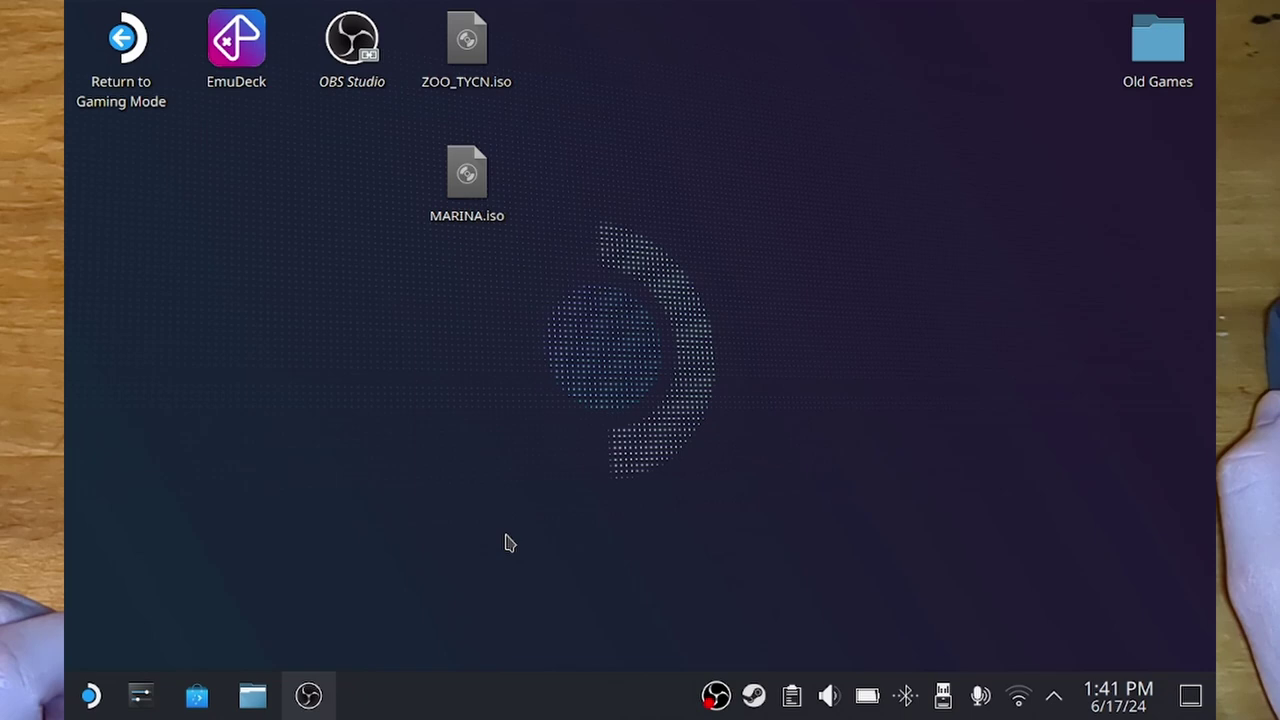
pyautogui.click(196, 700)
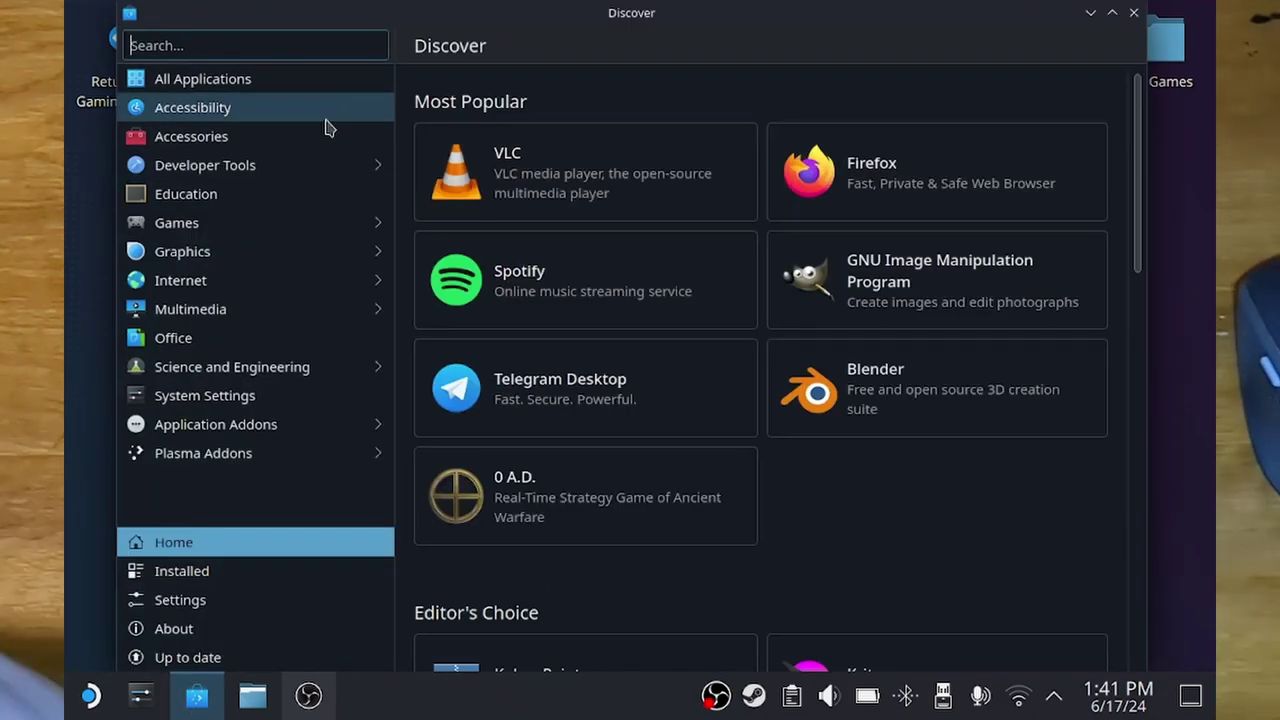
pyautogui.write('lutris')
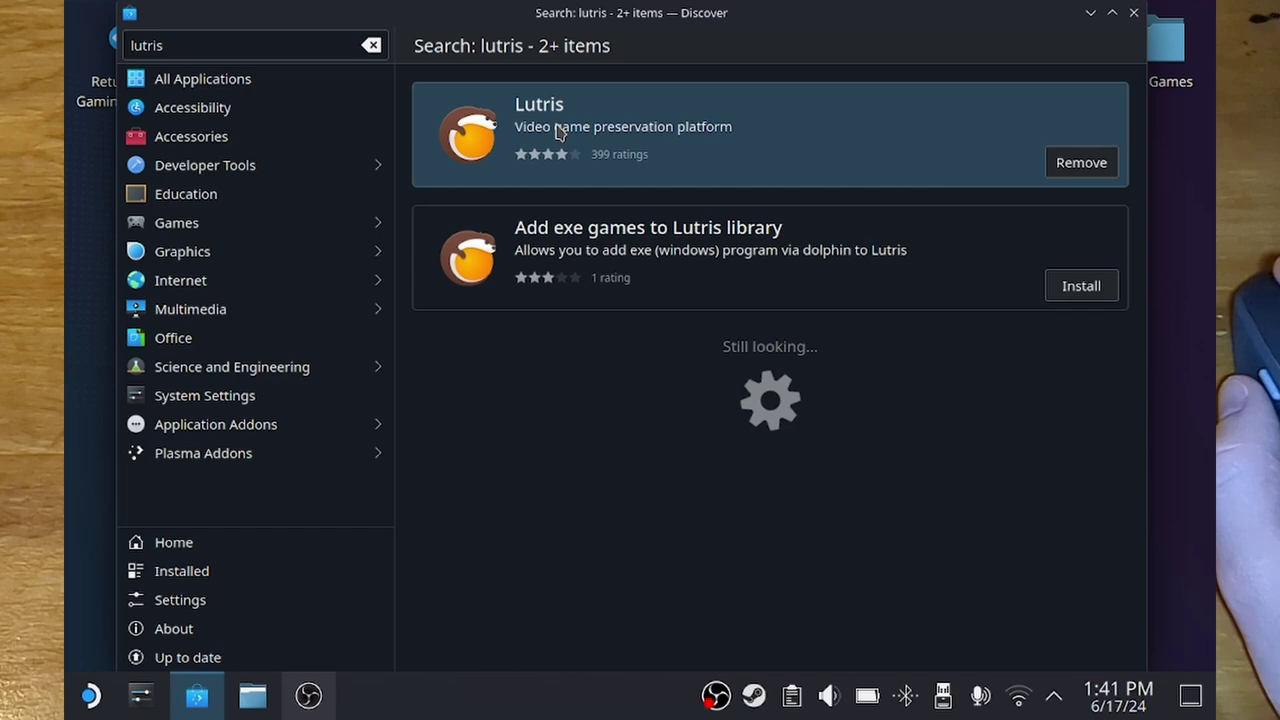
pyautogui.click(559, 133)
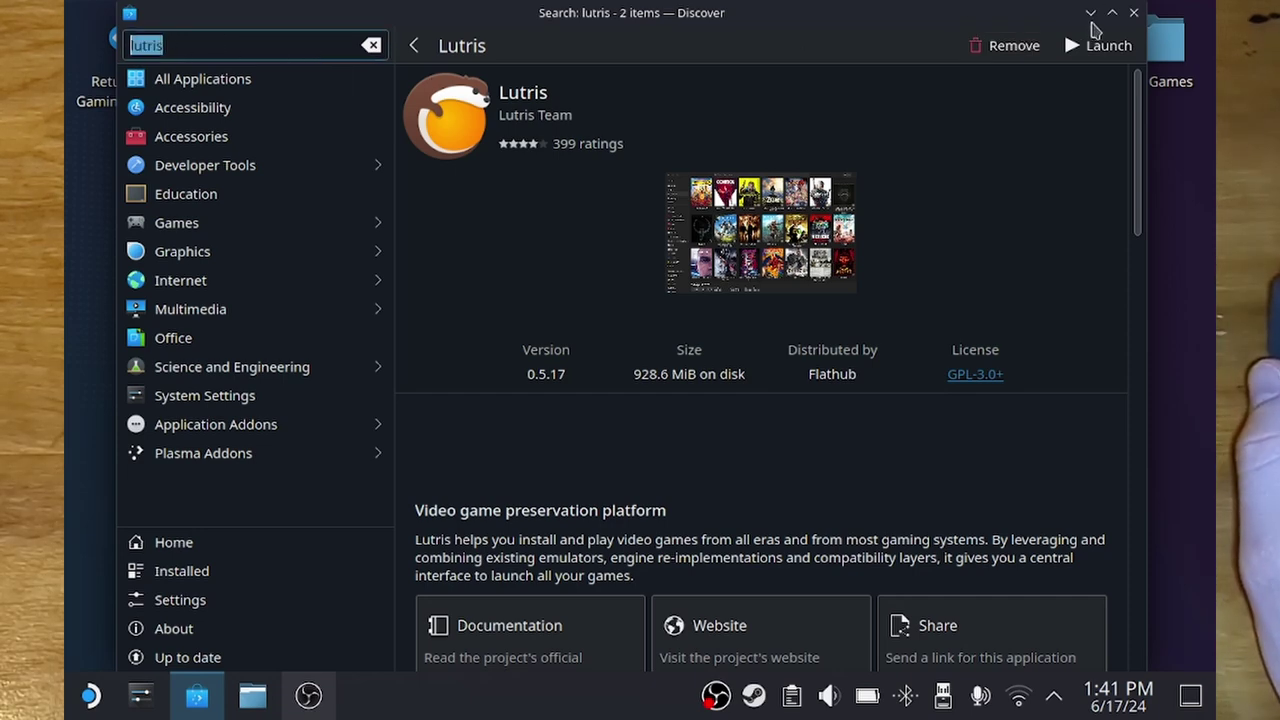
pyautogui.click(1091, 14)
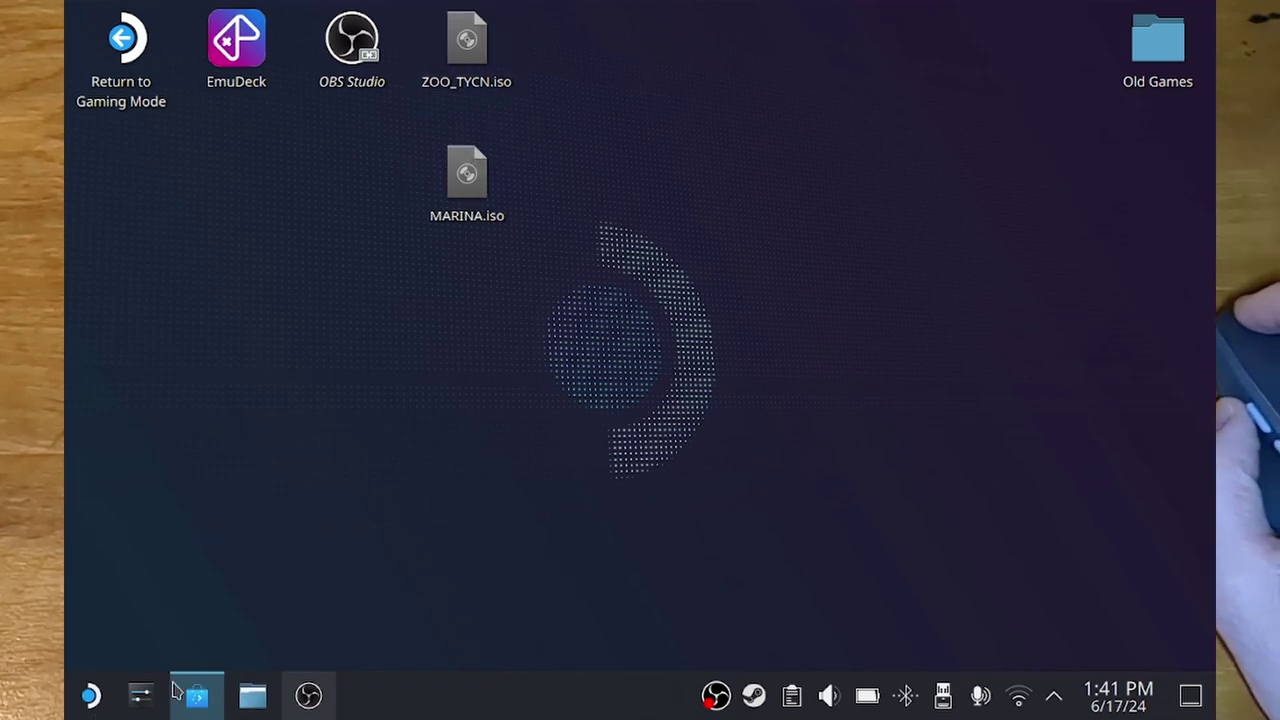
pyautogui.click(90, 695)
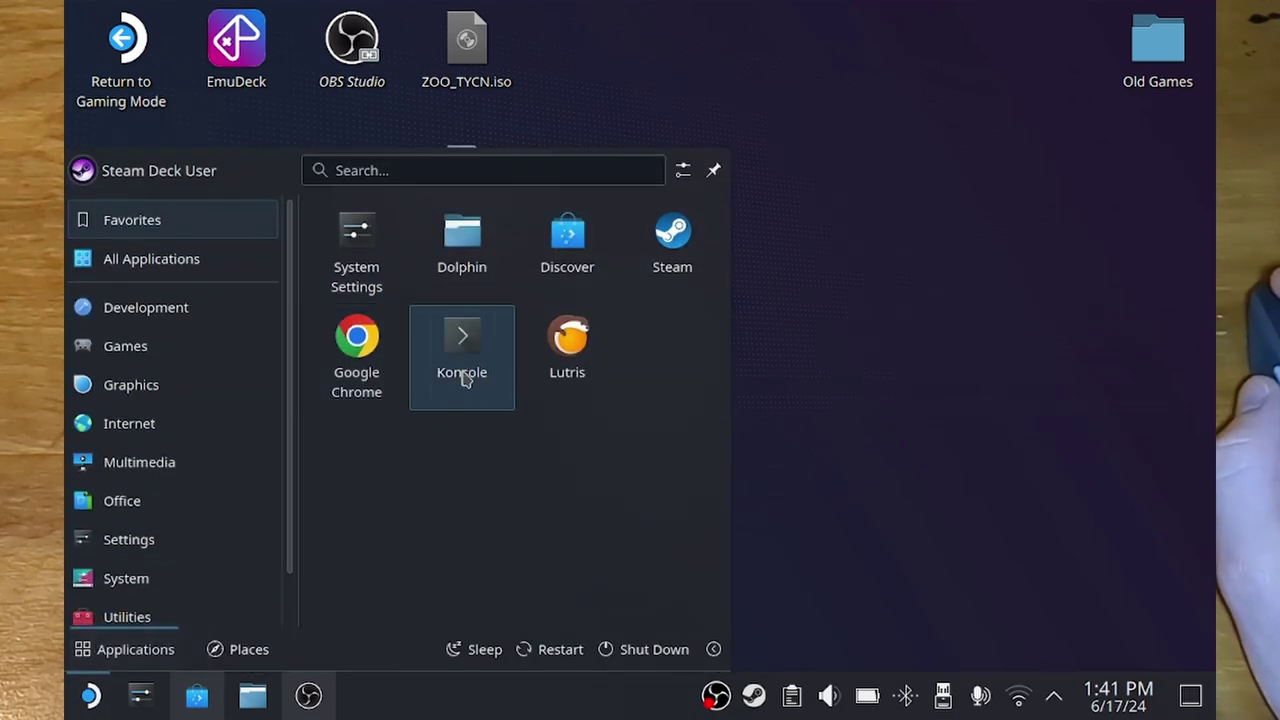
pyautogui.click(800, 381)
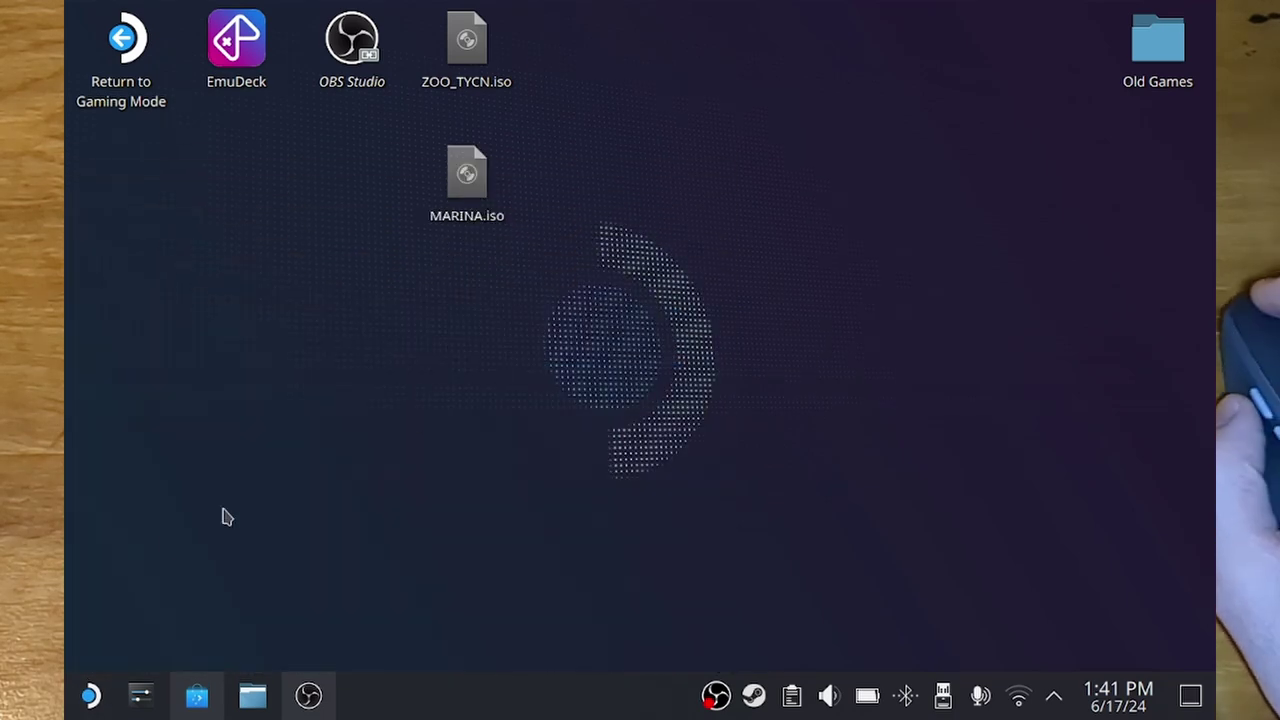
pyautogui.click(196, 695)
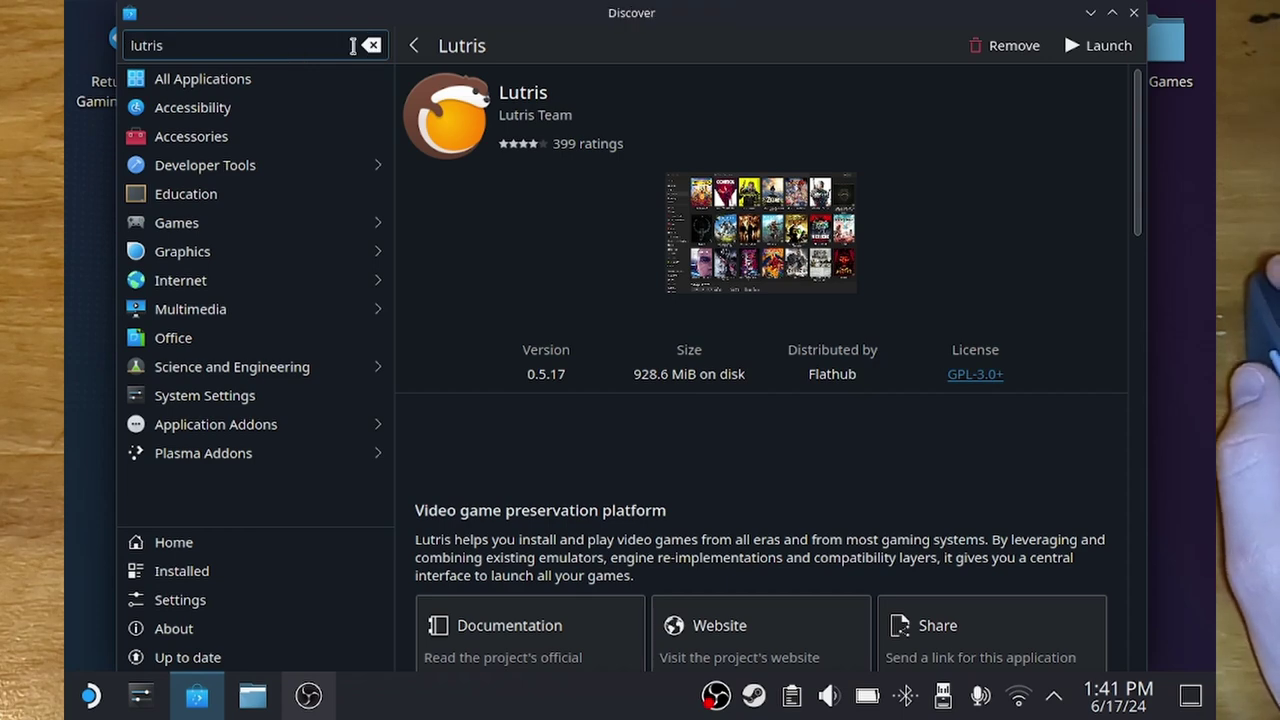
pyautogui.click(371, 45)
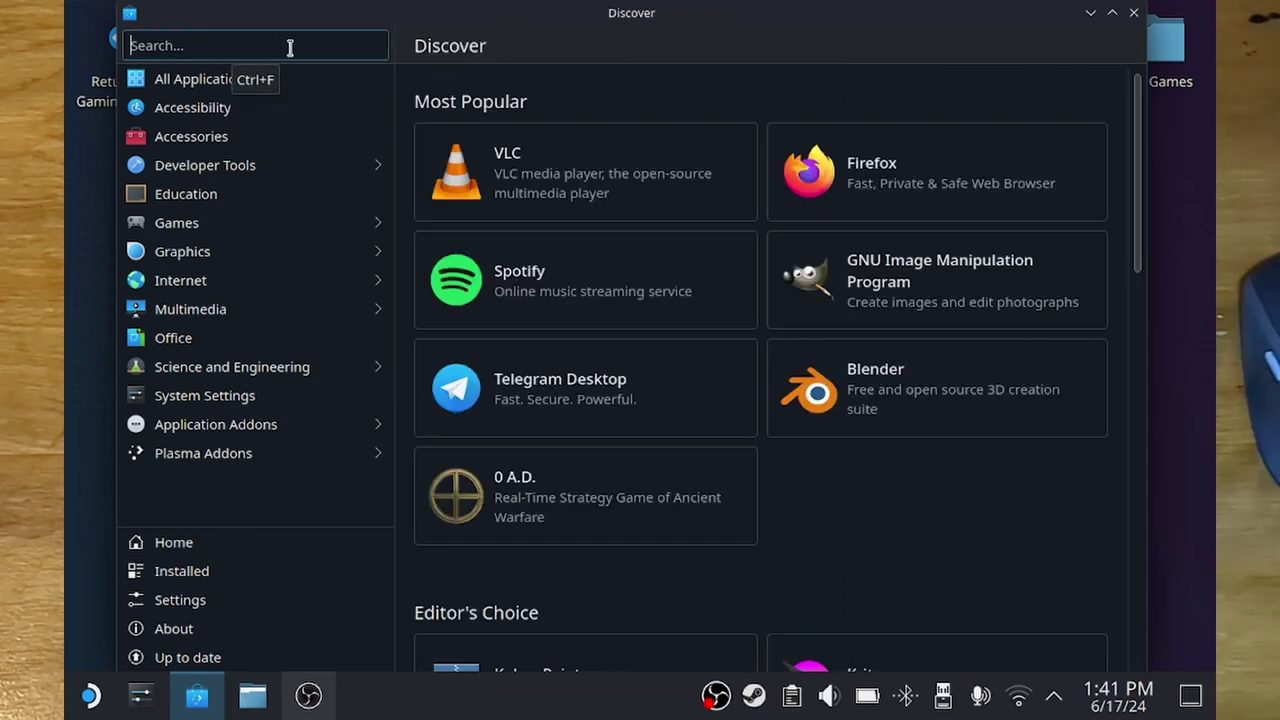
pyautogui.write('iso')
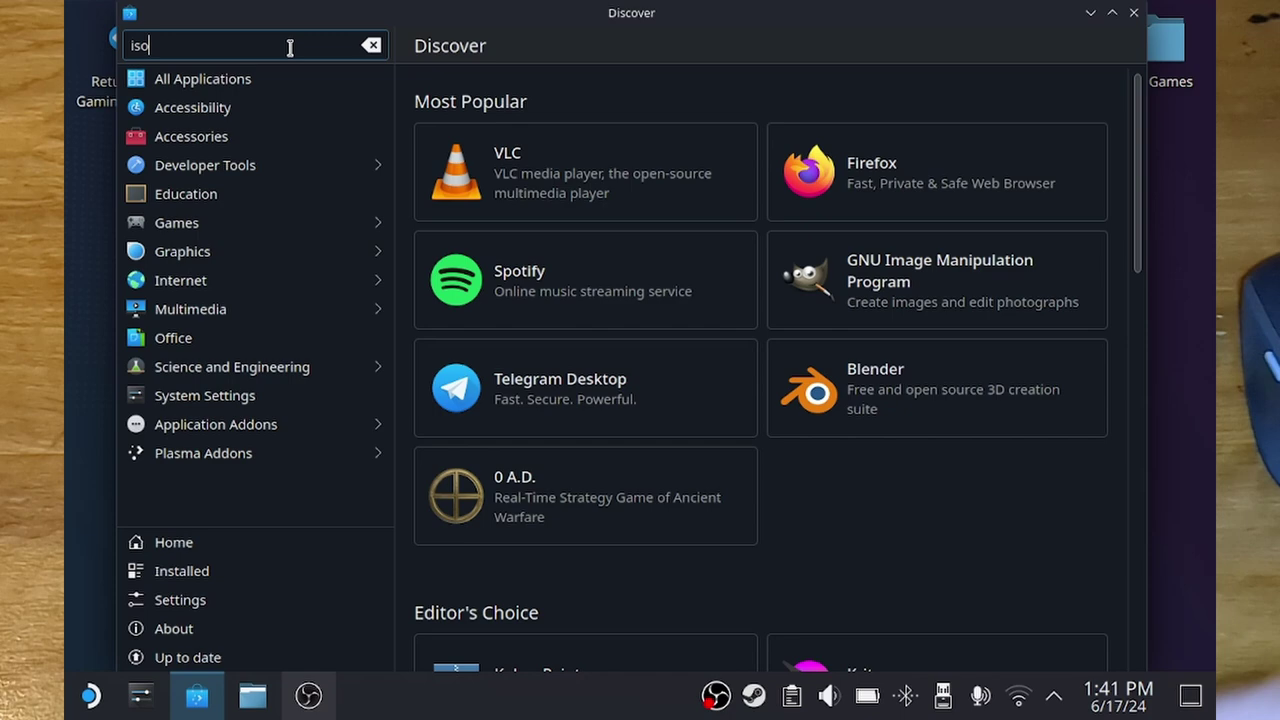
pyautogui.write(' mount')
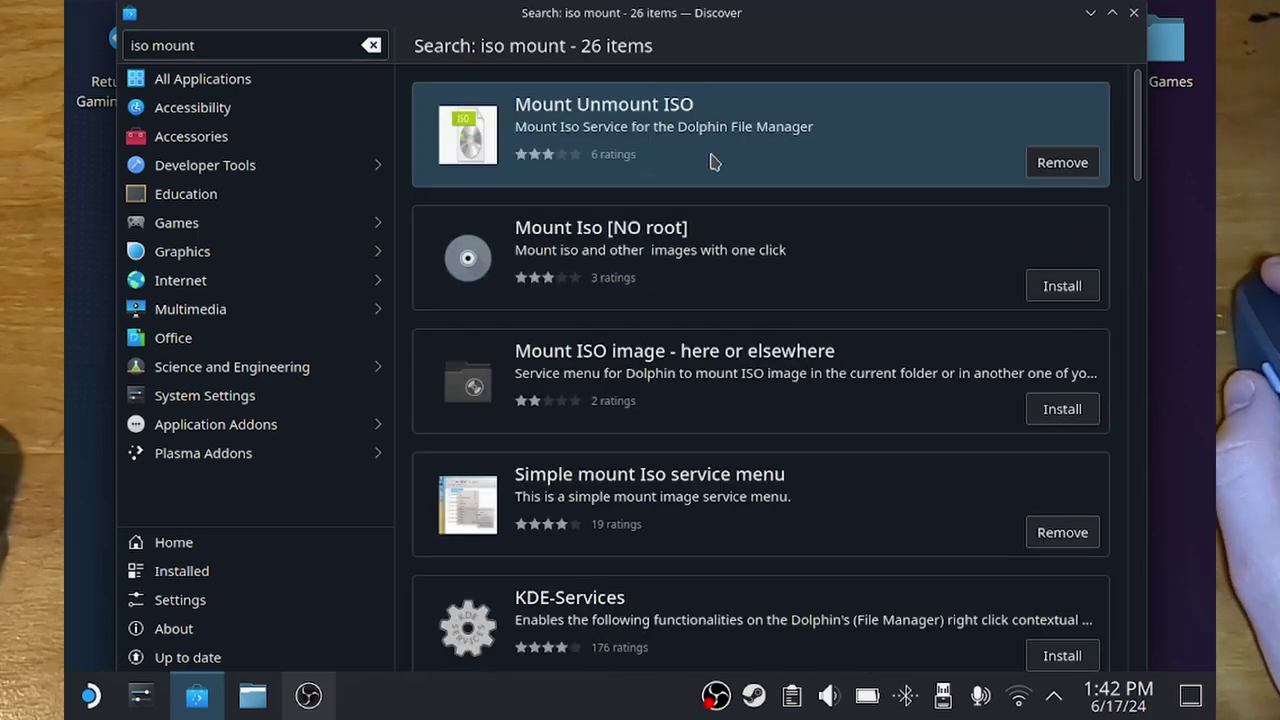
pyautogui.click(695, 148)
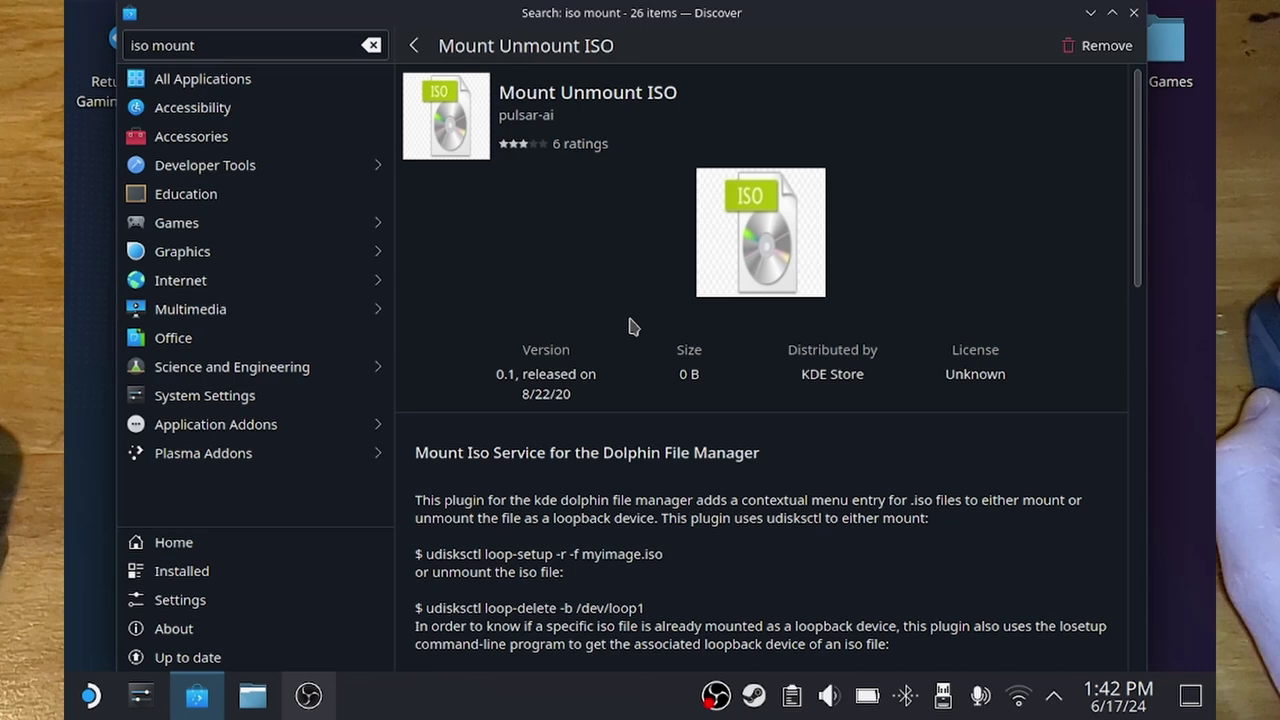
pyautogui.hotkey('ctrl', 'q')
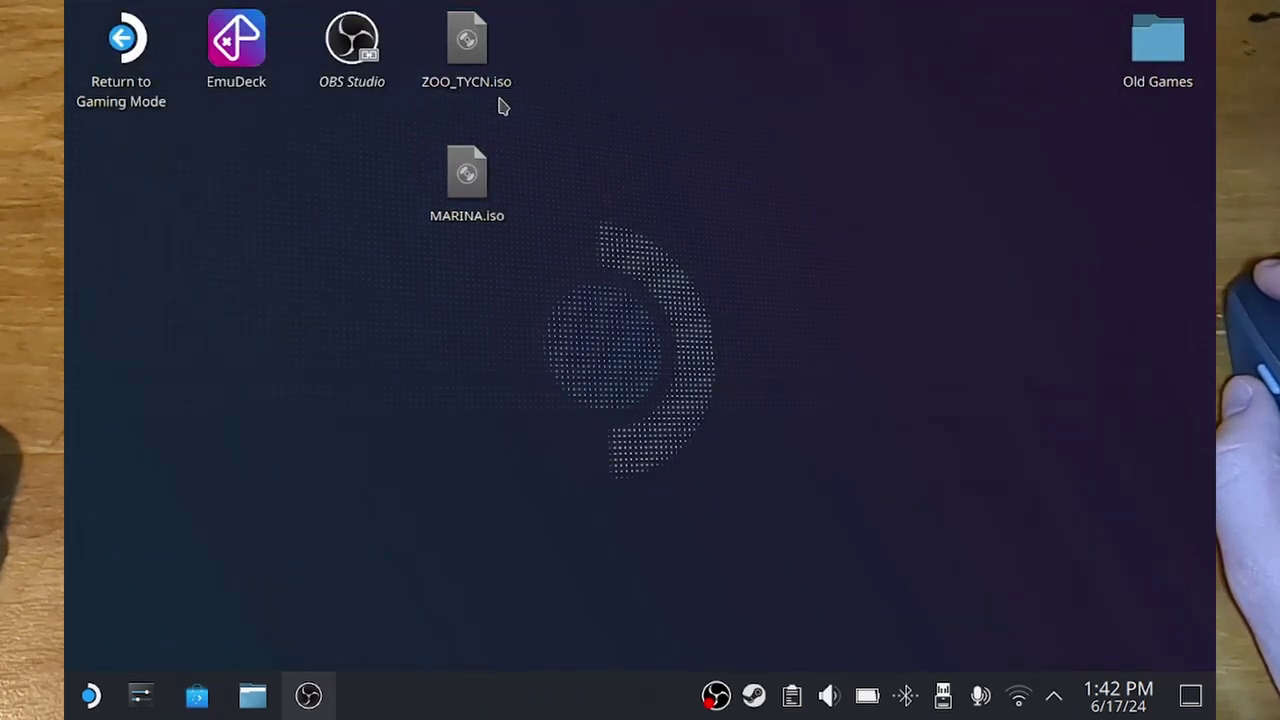
# Step: Mount ZOO_TYCN.iso and MARINA.iso as disc images from their right-click menus
pyautogui.rightClick(465, 44)
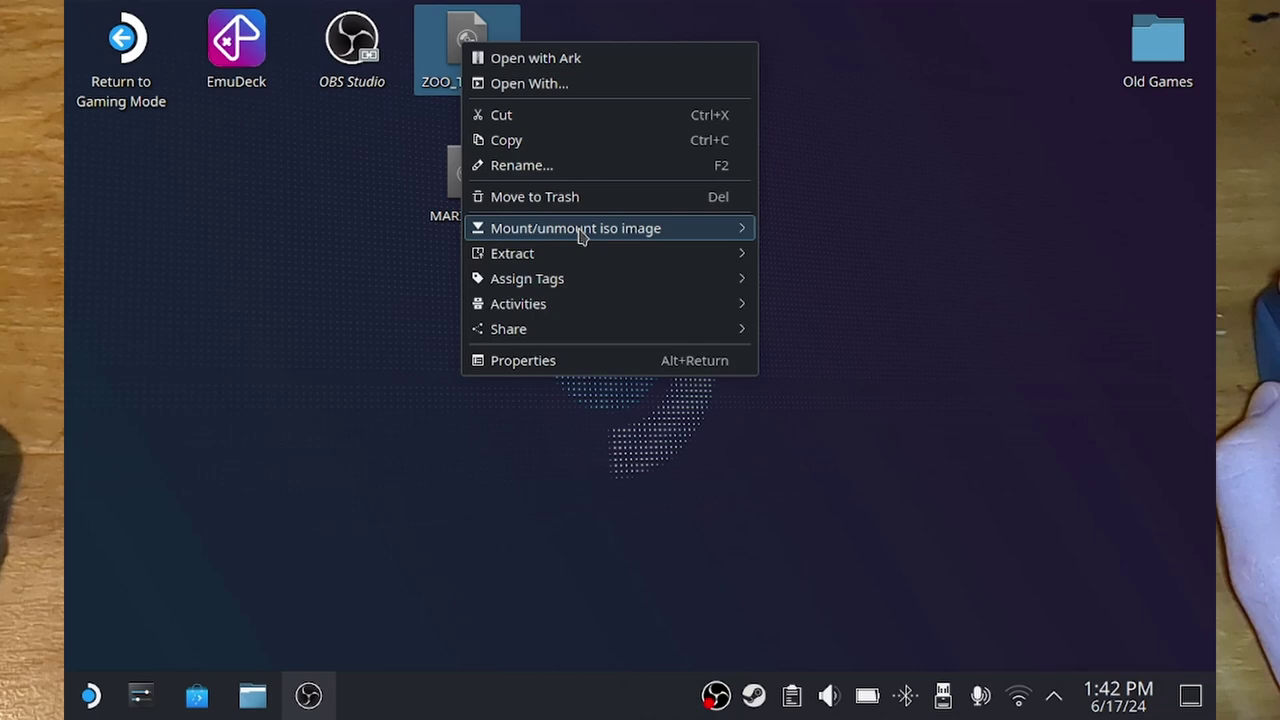
pyautogui.moveTo(561, 236)
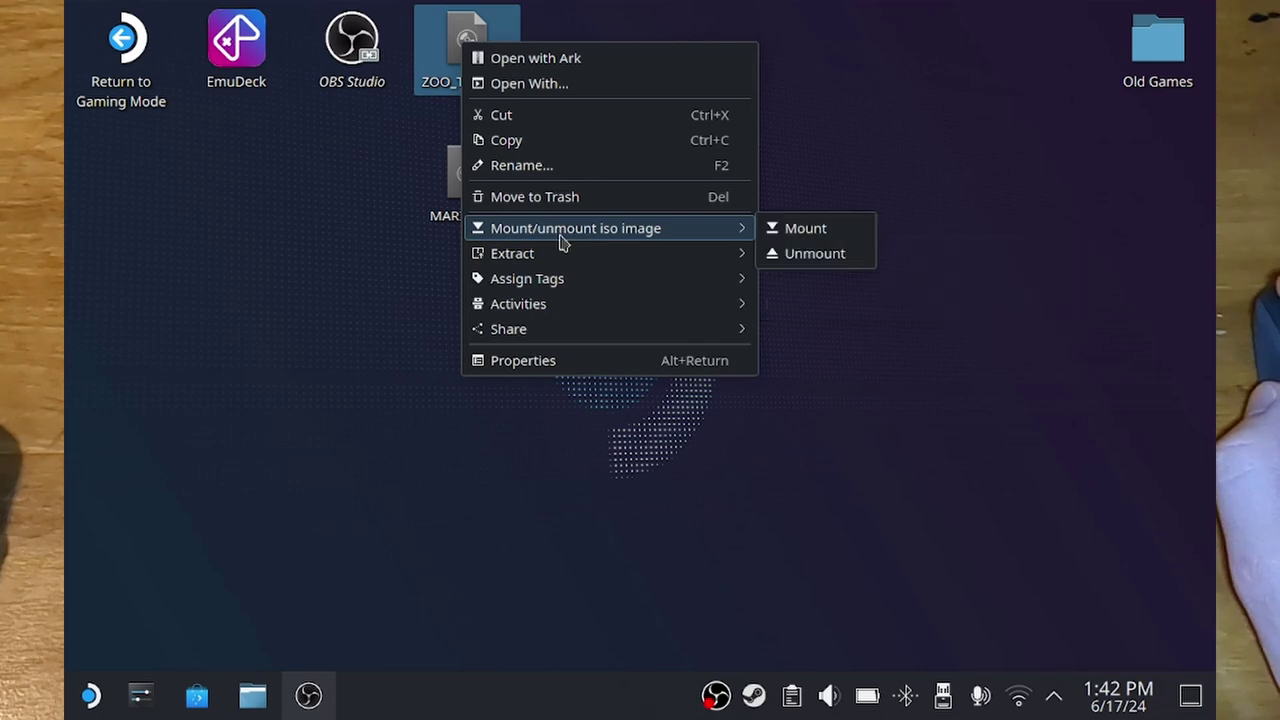
pyautogui.click(824, 232)
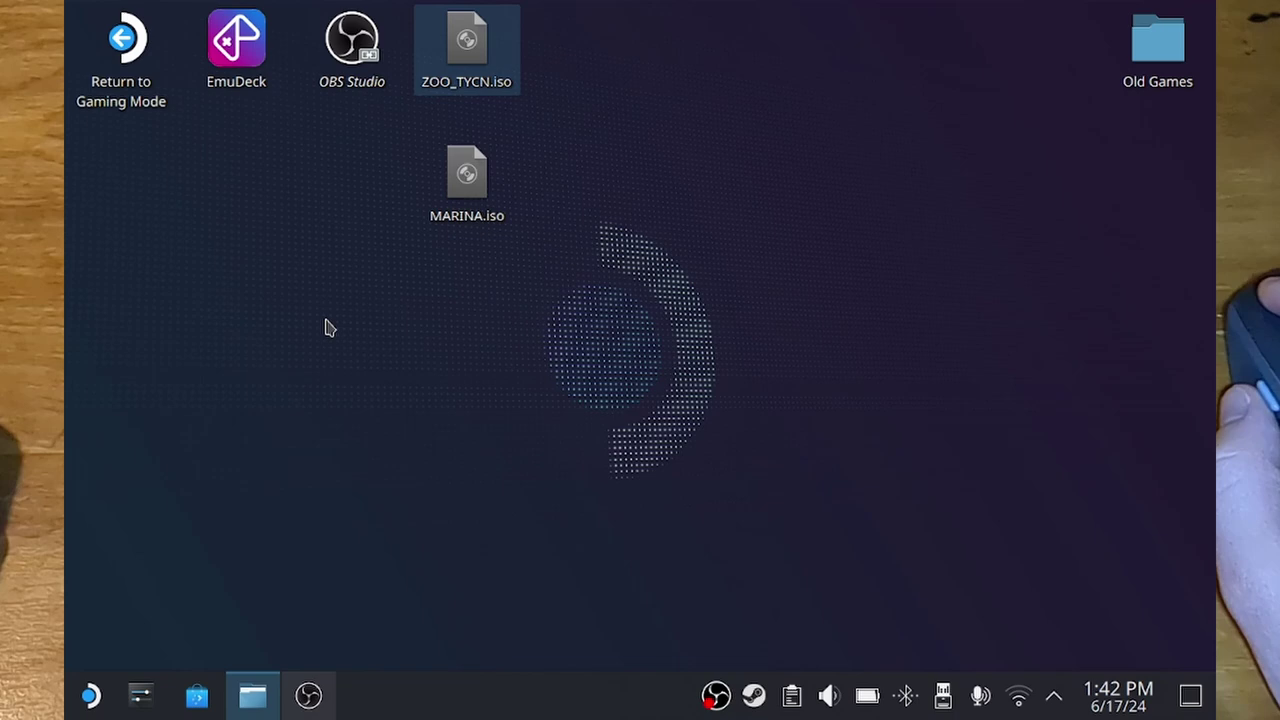
pyautogui.scroll(-5, 481, 471)
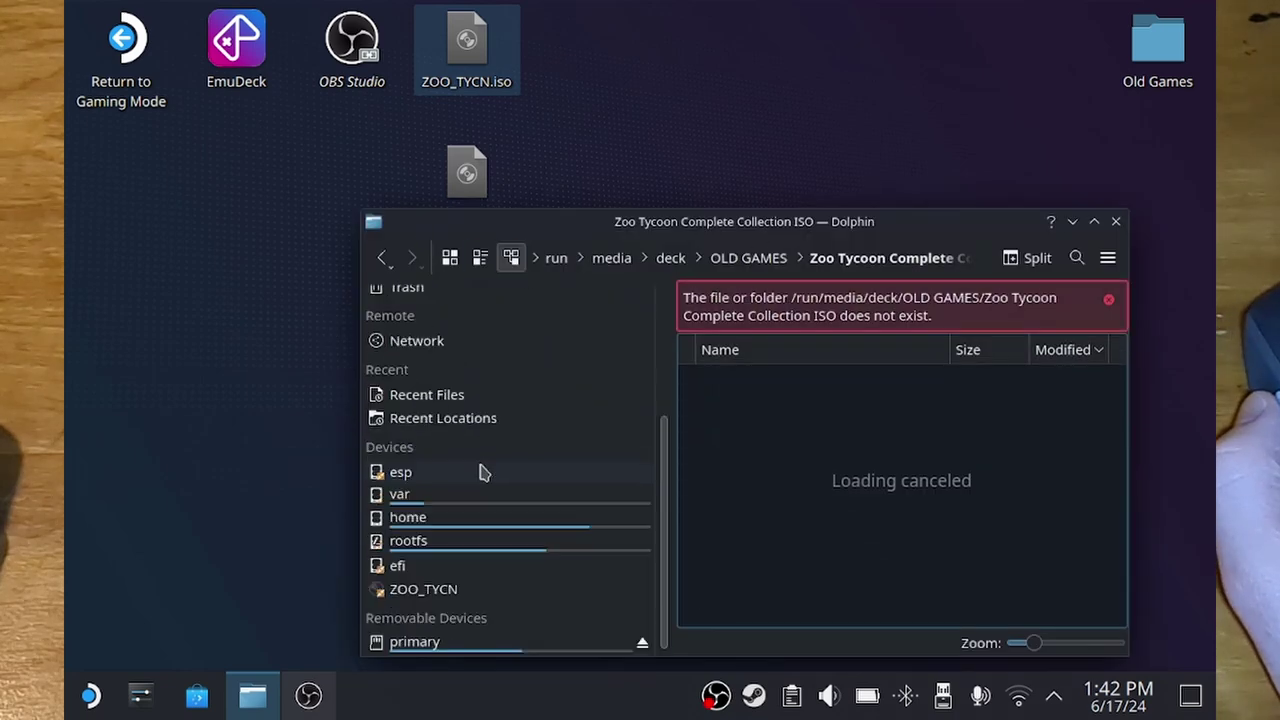
pyautogui.rightClick(466, 176)
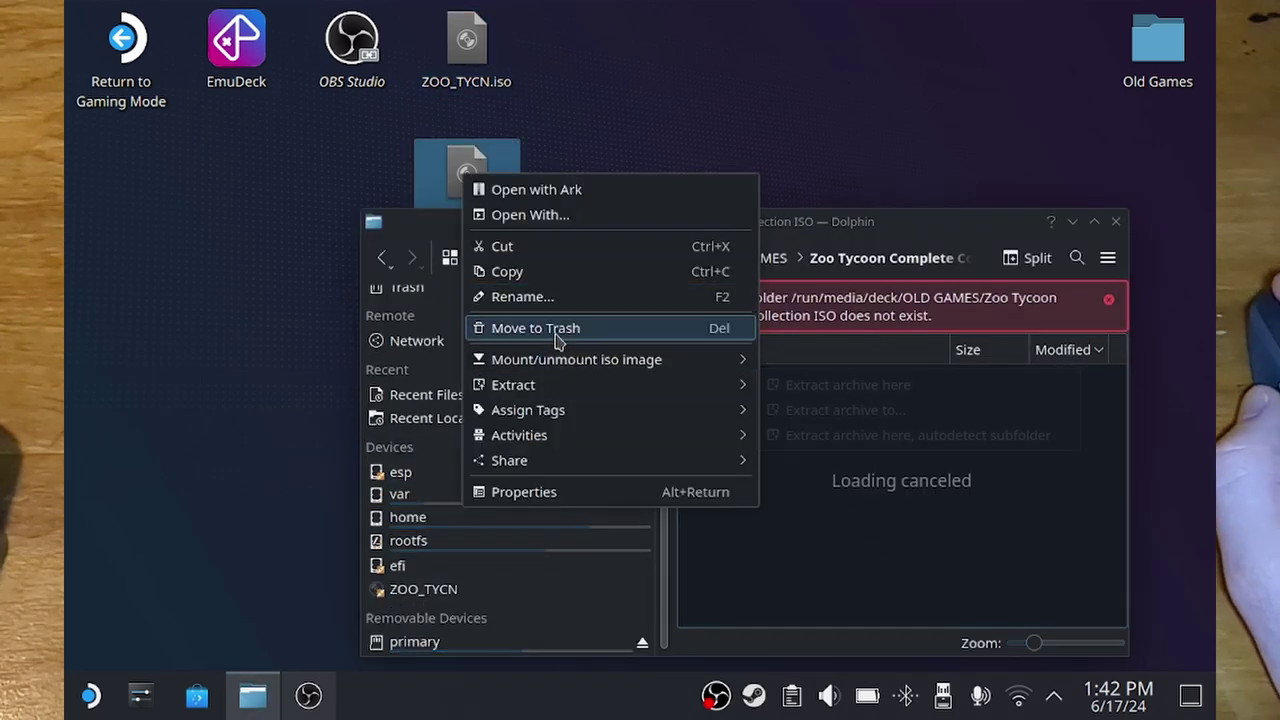
pyautogui.moveTo(762, 366)
pyautogui.click(806, 362)
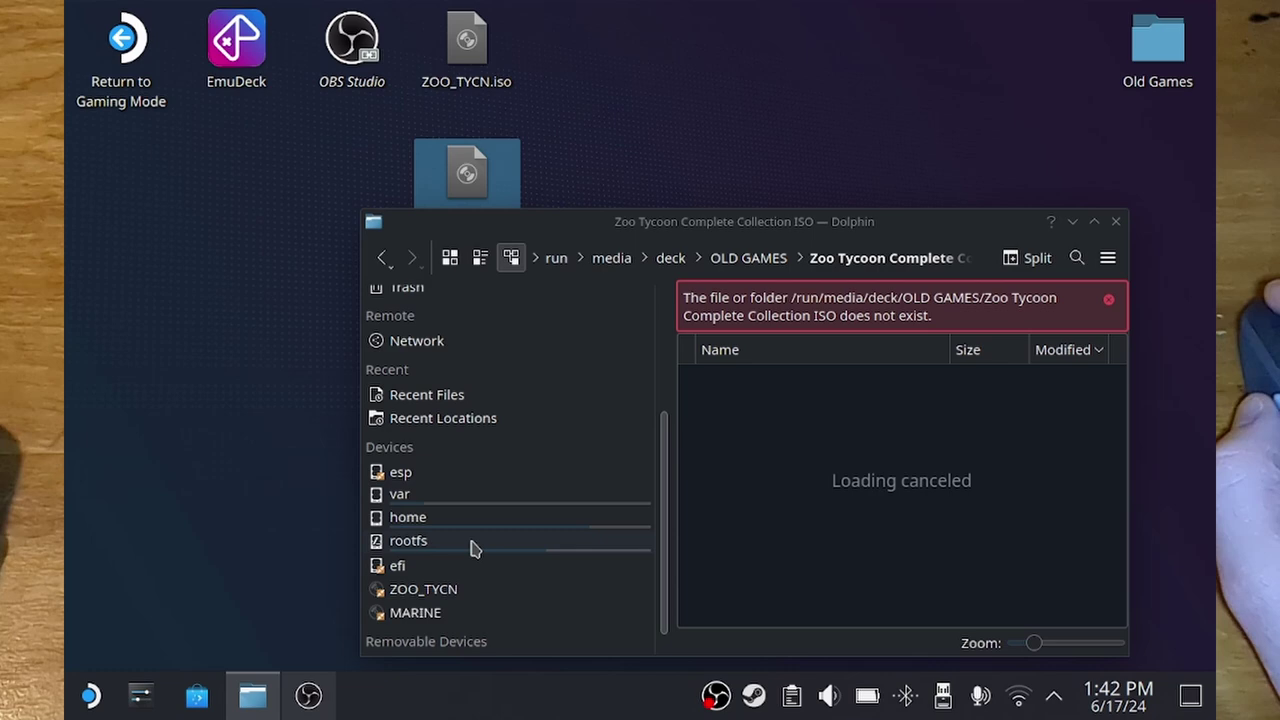
# Step: Check the ZOO_TYCN and MARINE drive contents under Devices, then minimize Dolphin
pyautogui.click(447, 594)
pyautogui.click(434, 594)
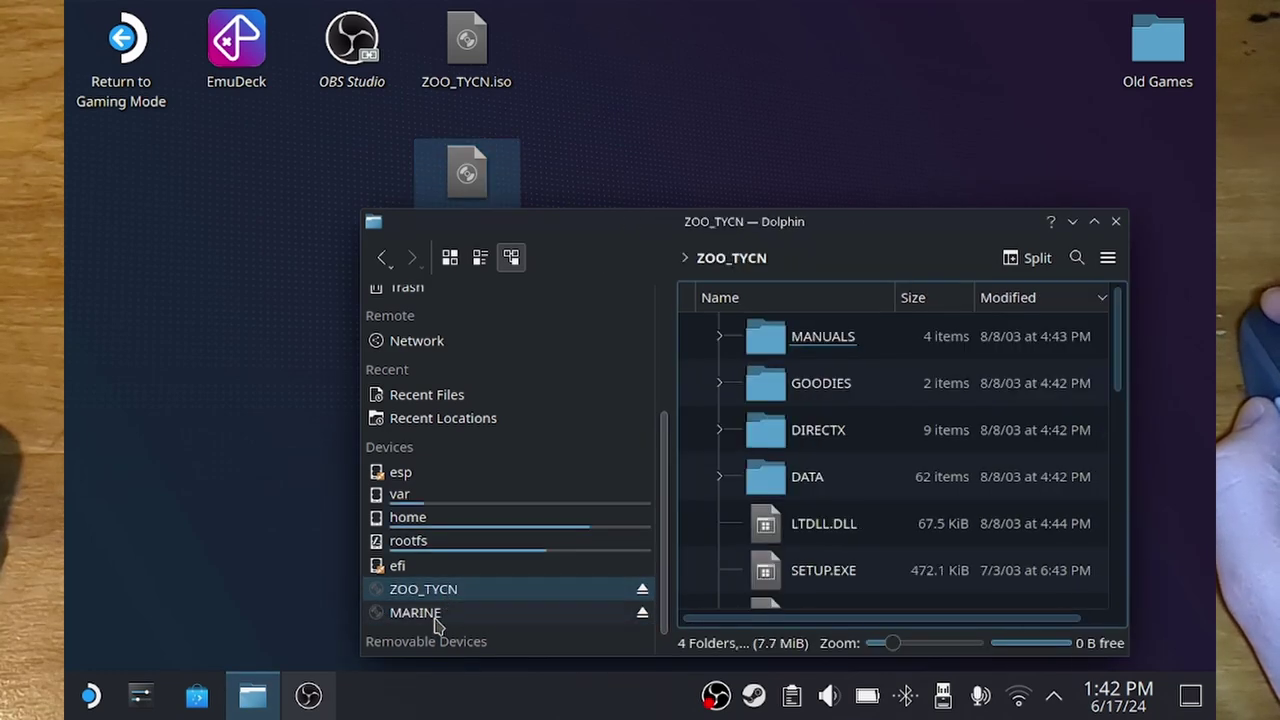
pyautogui.click(434, 617)
pyautogui.click(443, 591)
pyautogui.click(432, 622)
pyautogui.click(445, 589)
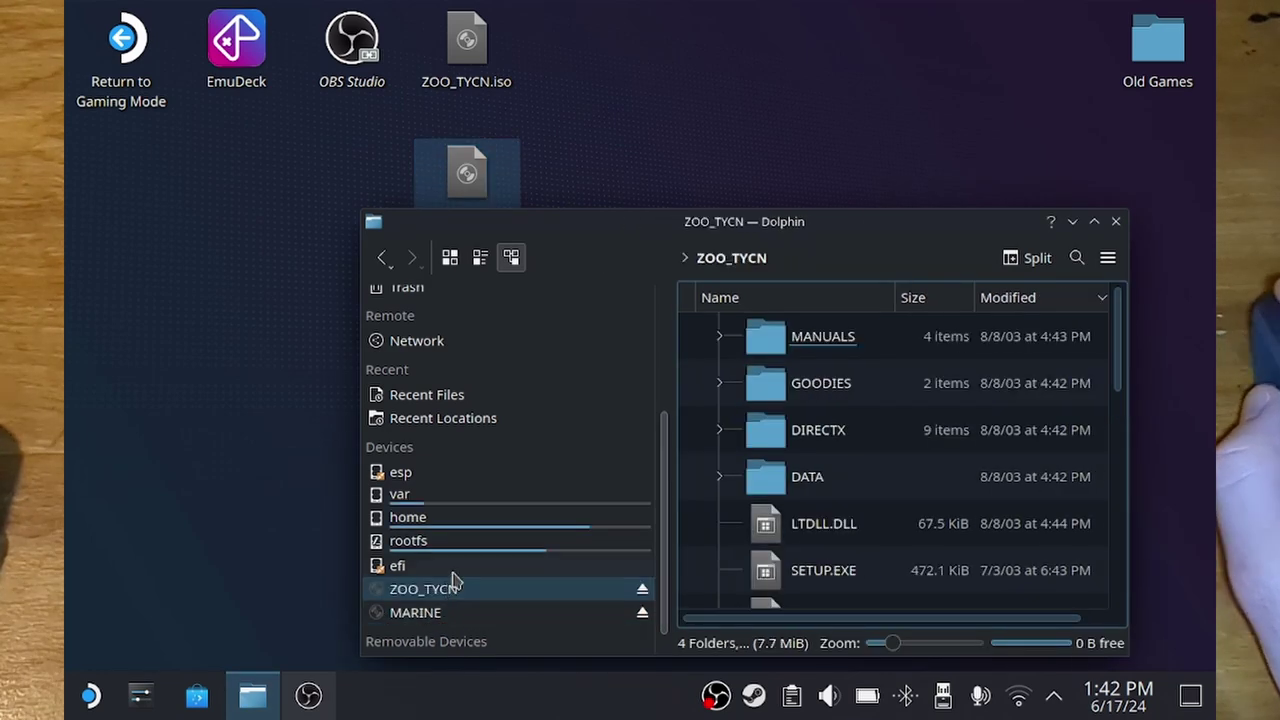
pyautogui.click(1072, 221)
pyautogui.click(452, 500)
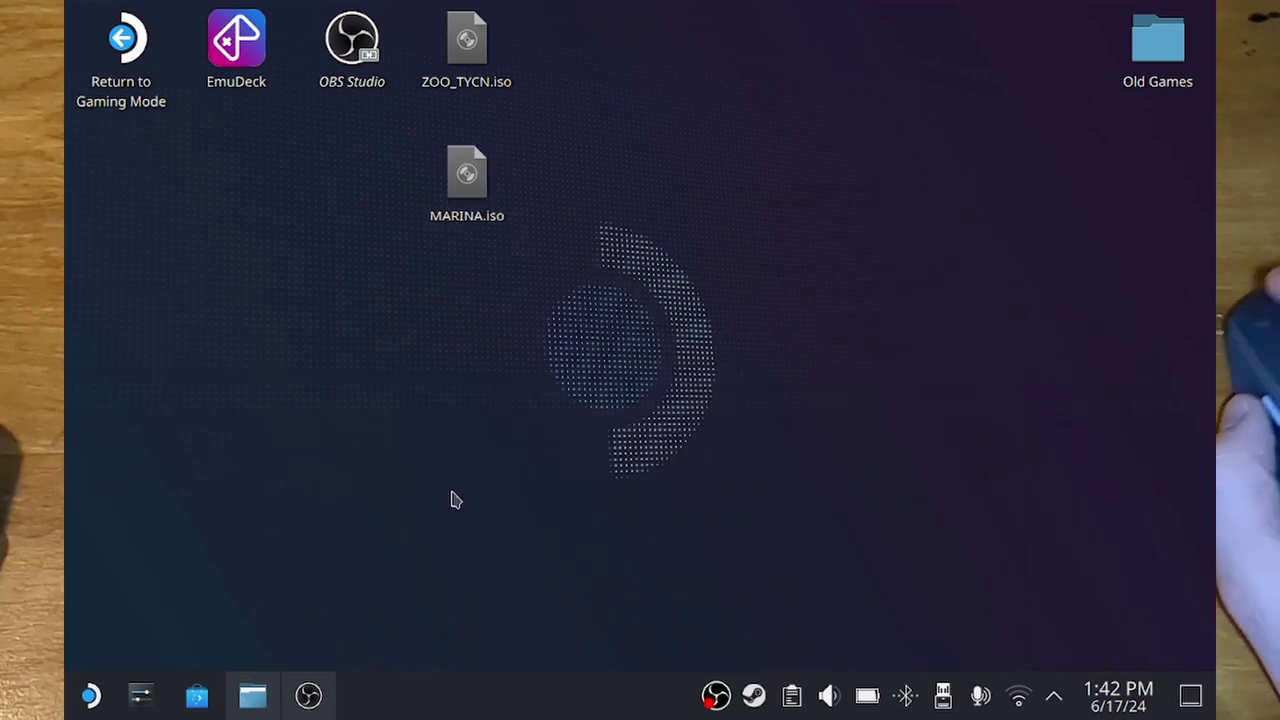
# Step: Launch Lutris and start a Windows setup-executable install for a game named Zoo Tycoon
pyautogui.click(93, 695)
pyautogui.click(567, 385)
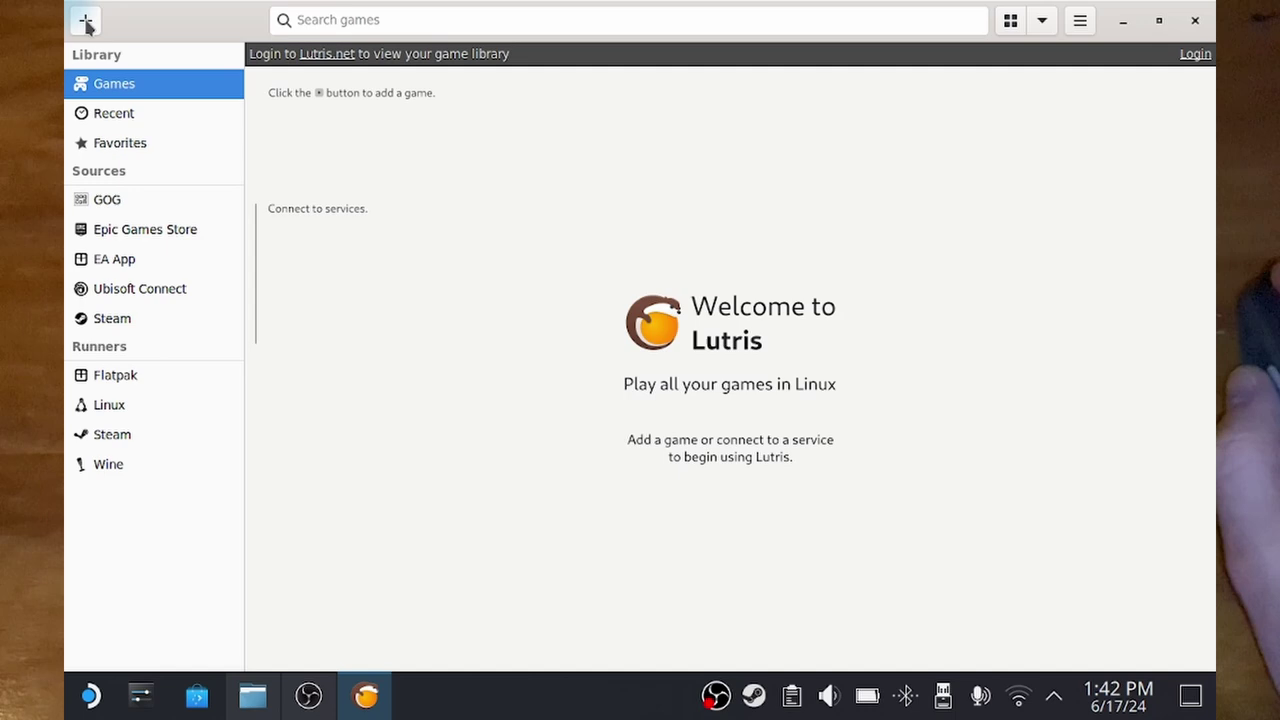
pyautogui.click(86, 22)
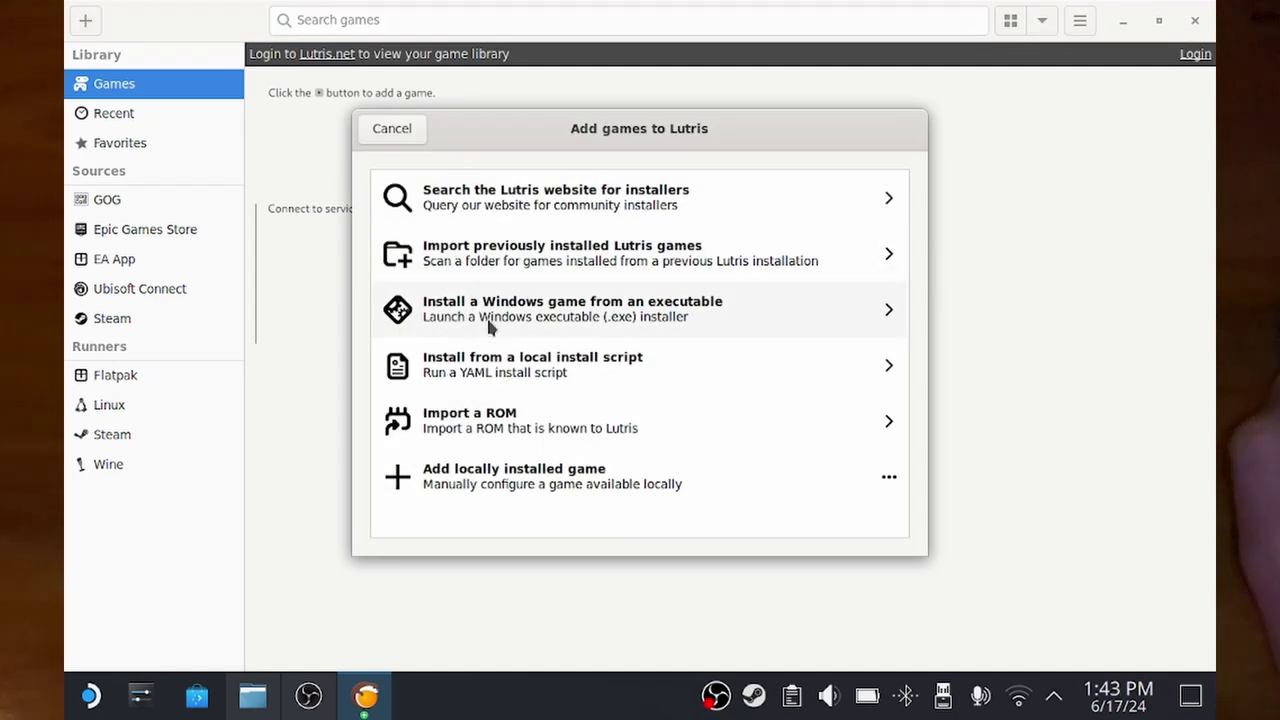
pyautogui.click(549, 318)
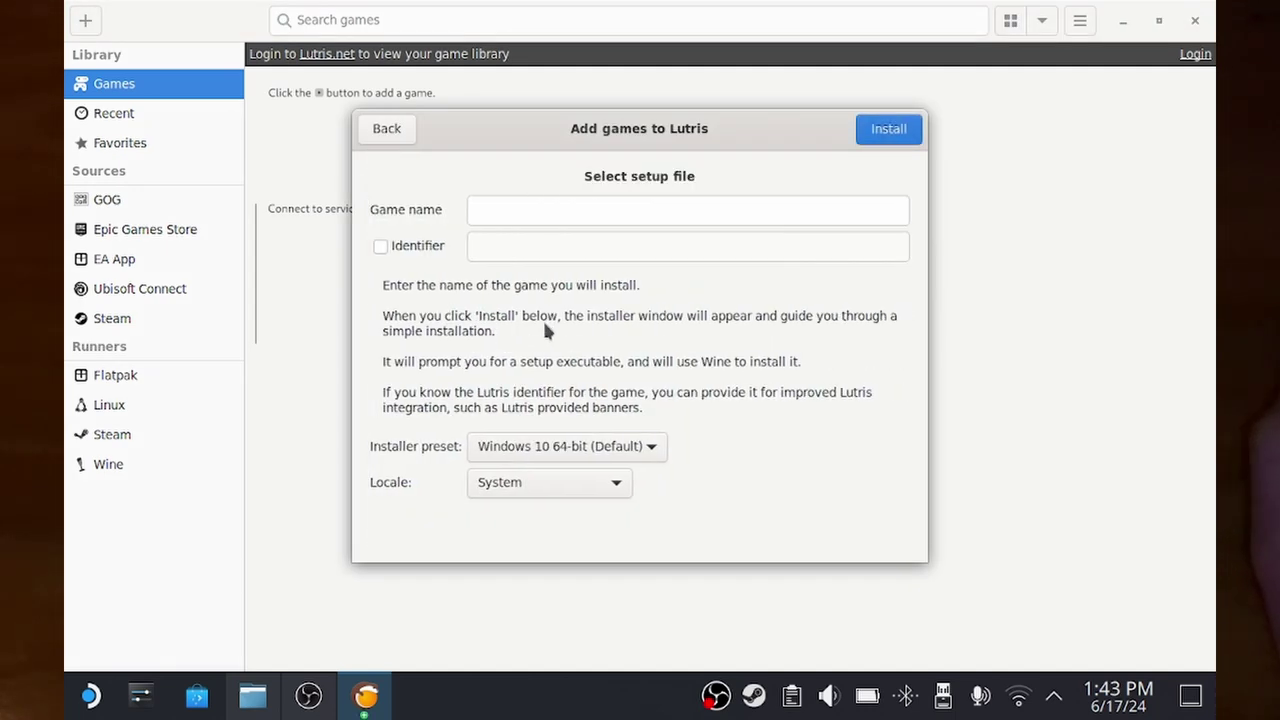
pyautogui.click(554, 211)
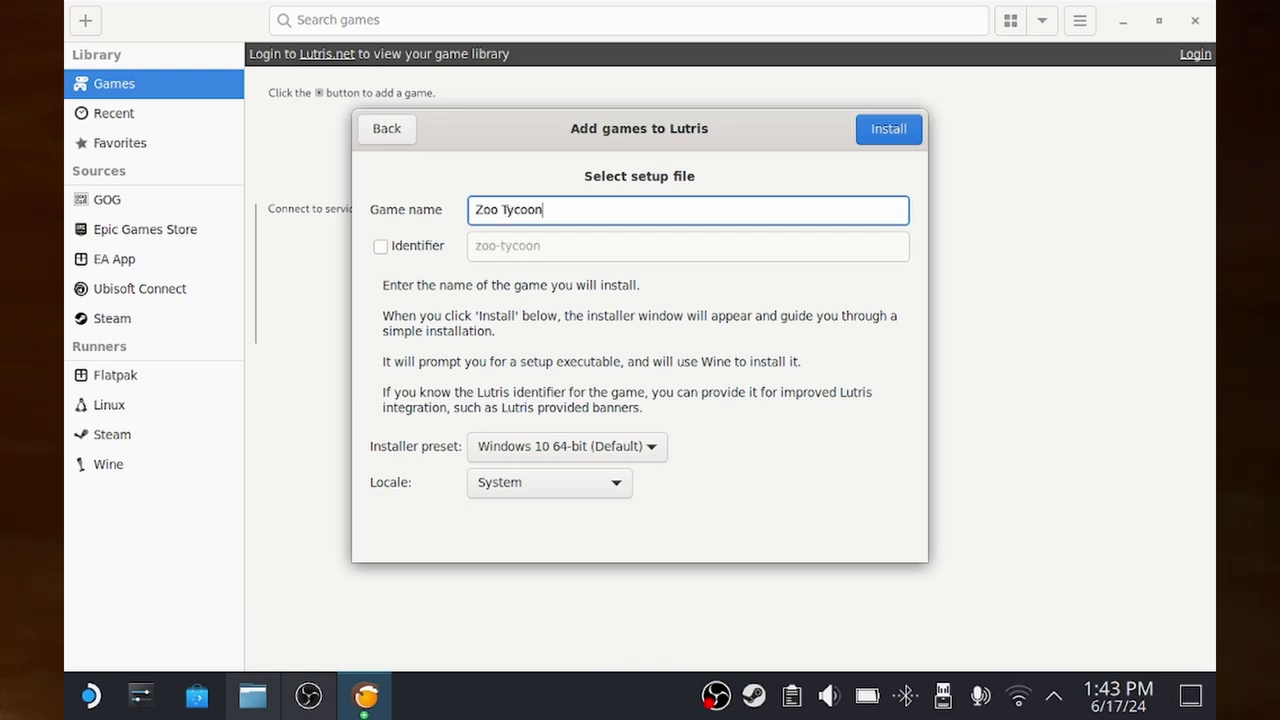
pyautogui.click(885, 129)
# Step: Keep /home/deck/Games/zoo-tycoon as the installation directory
pyautogui.click(905, 188)
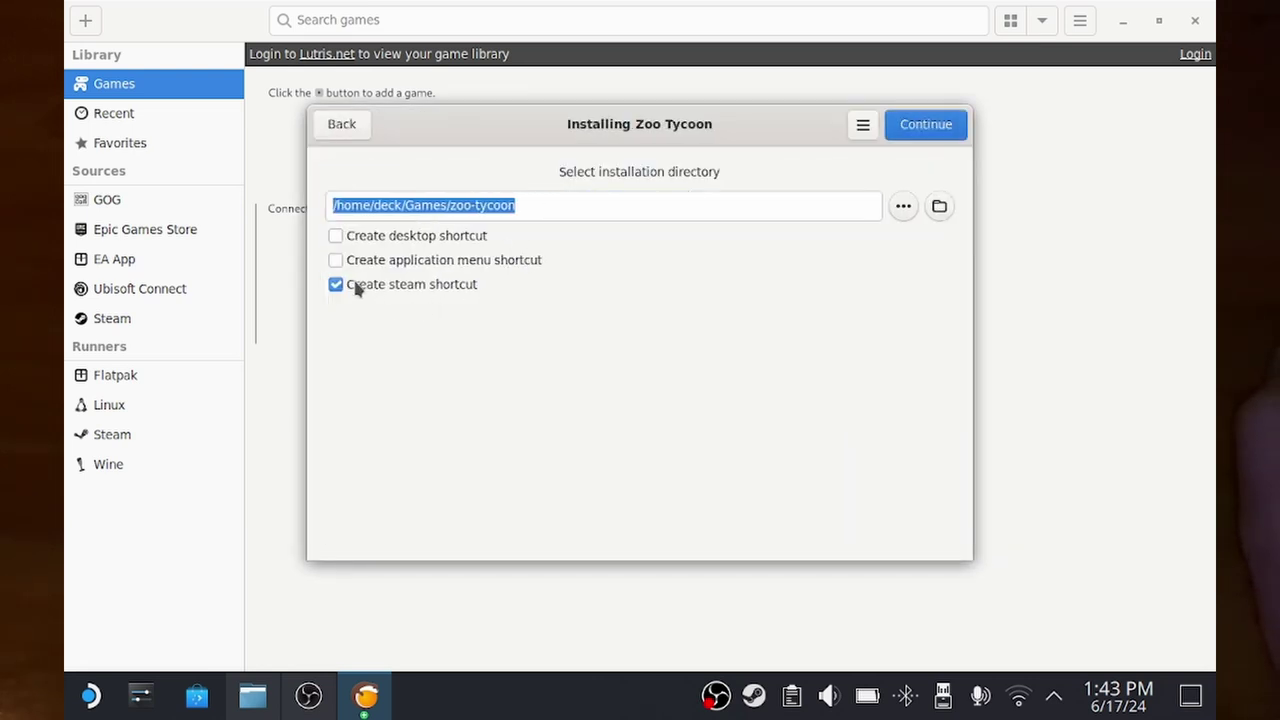
pyautogui.click(570, 210)
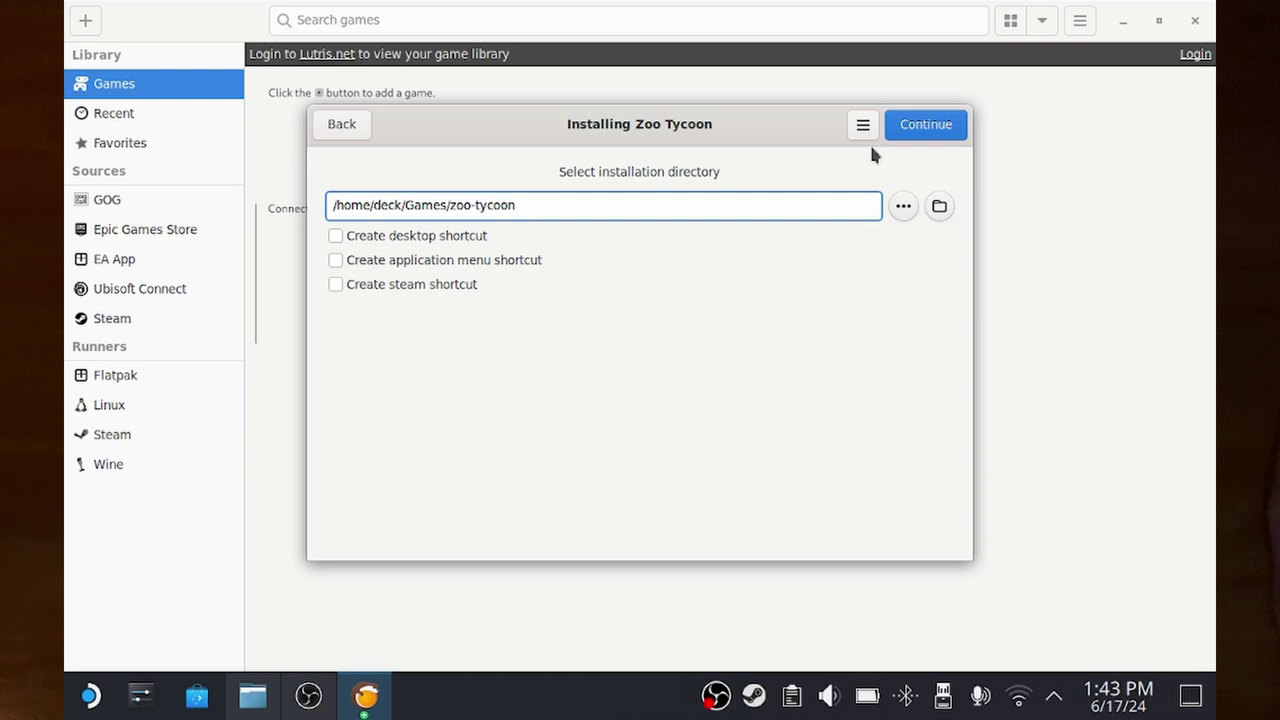
pyautogui.click(915, 126)
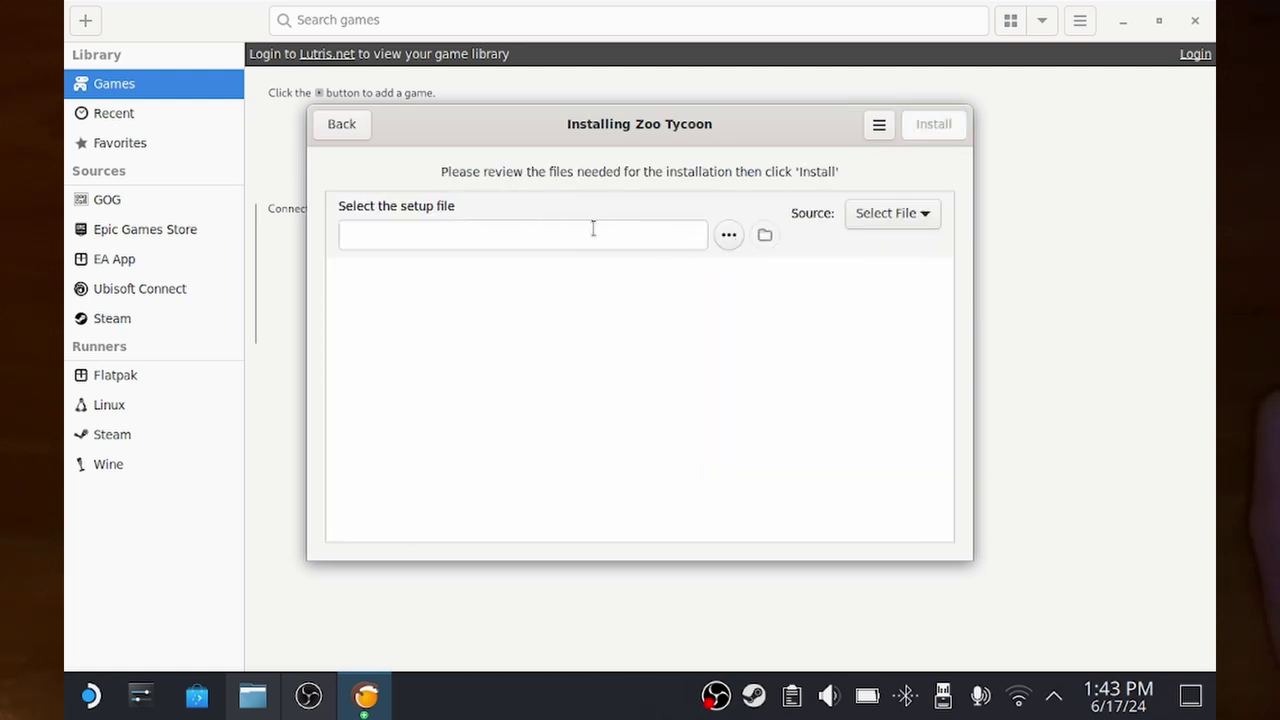
# Step: Set /run/media/deck/ZOO_TYCN/SETUP.EXE as the setup file and start the installation
pyautogui.click(613, 206)
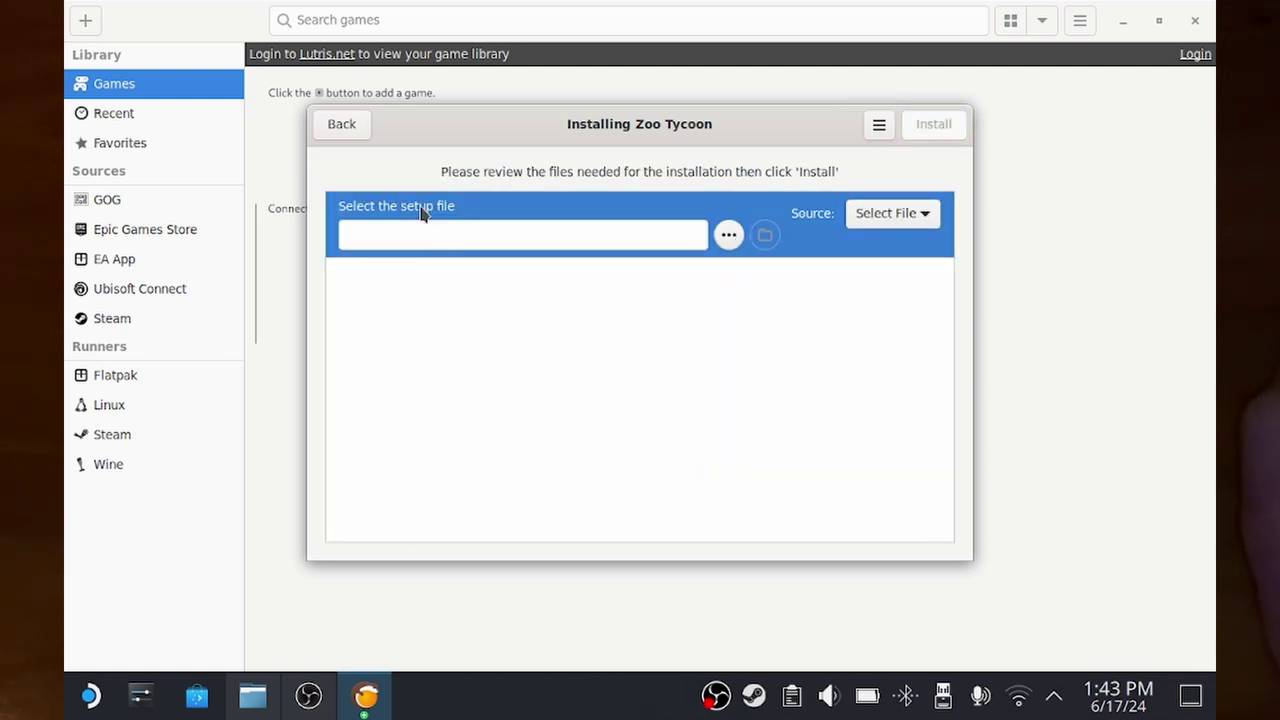
pyautogui.click(726, 244)
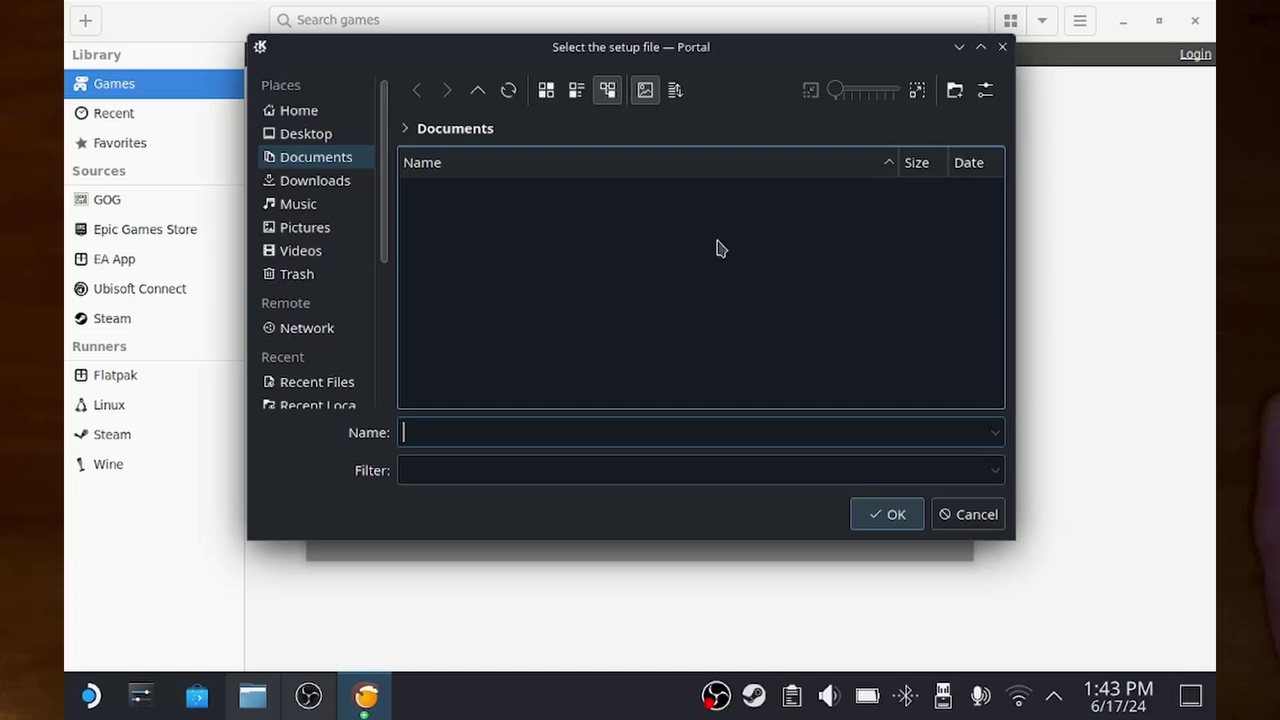
pyautogui.scroll(-5, 318, 250)
pyautogui.click(314, 320)
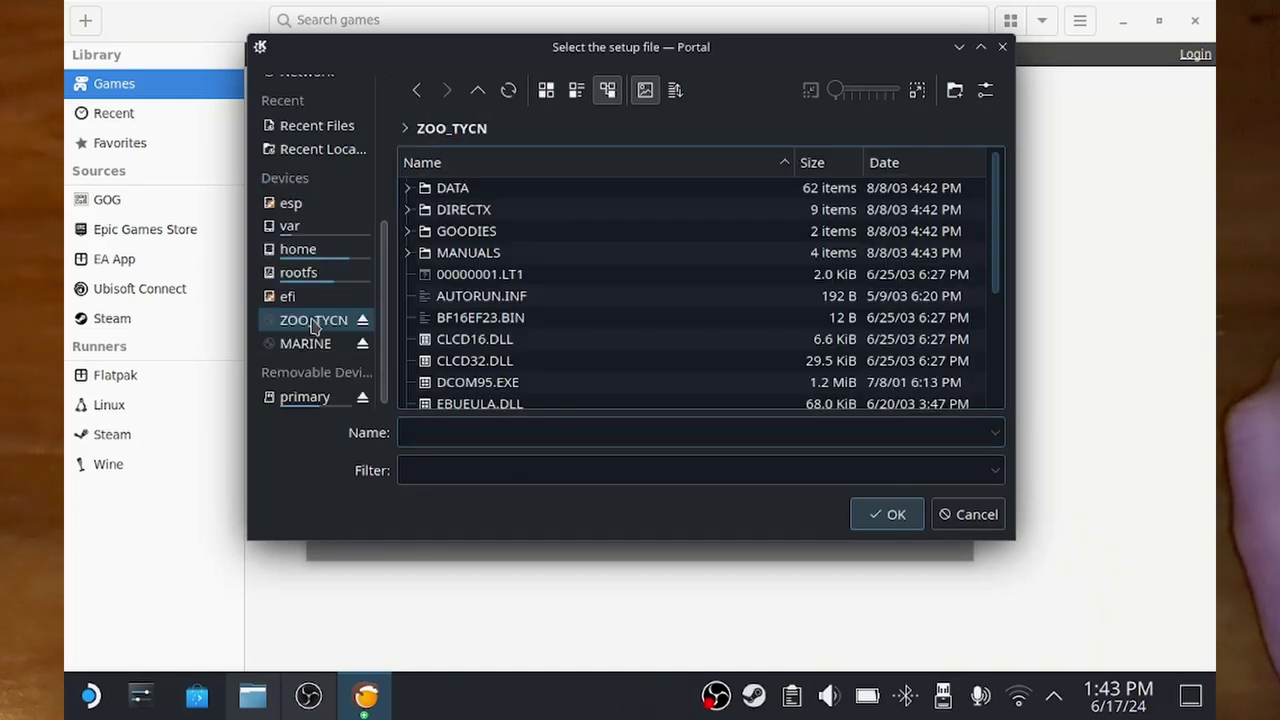
pyautogui.scroll(-3, 543, 320)
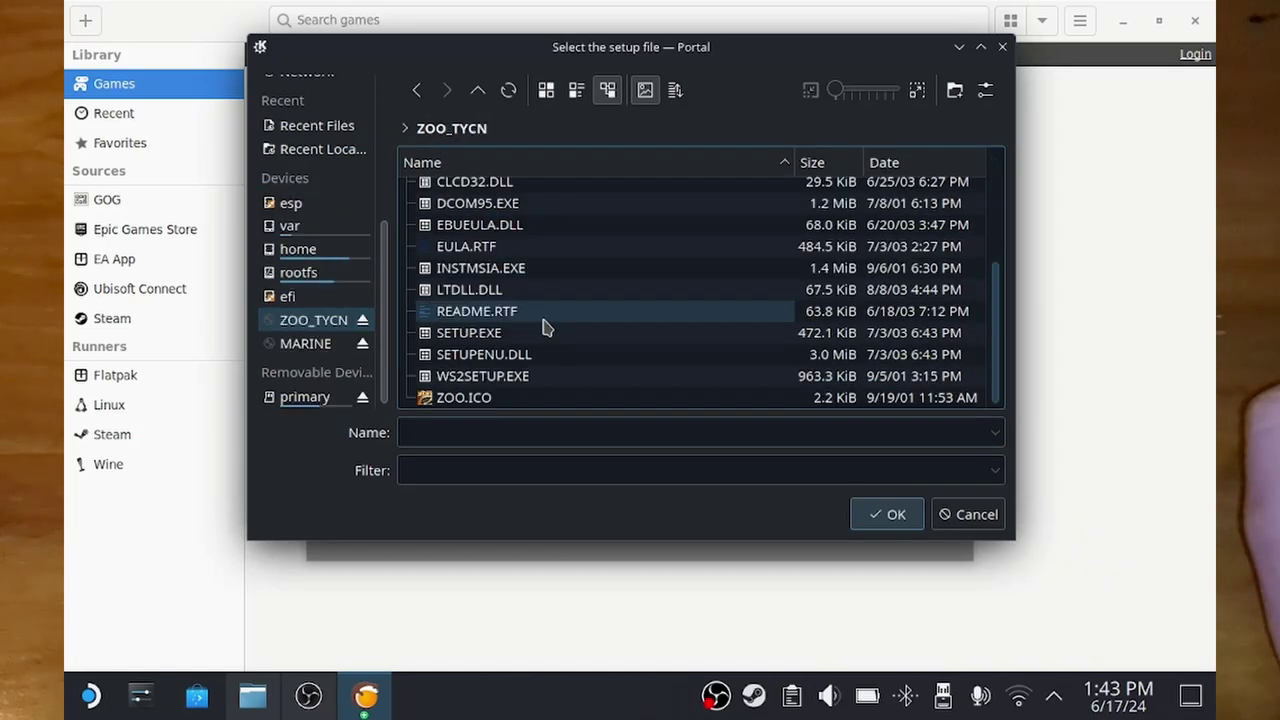
pyautogui.click(470, 334)
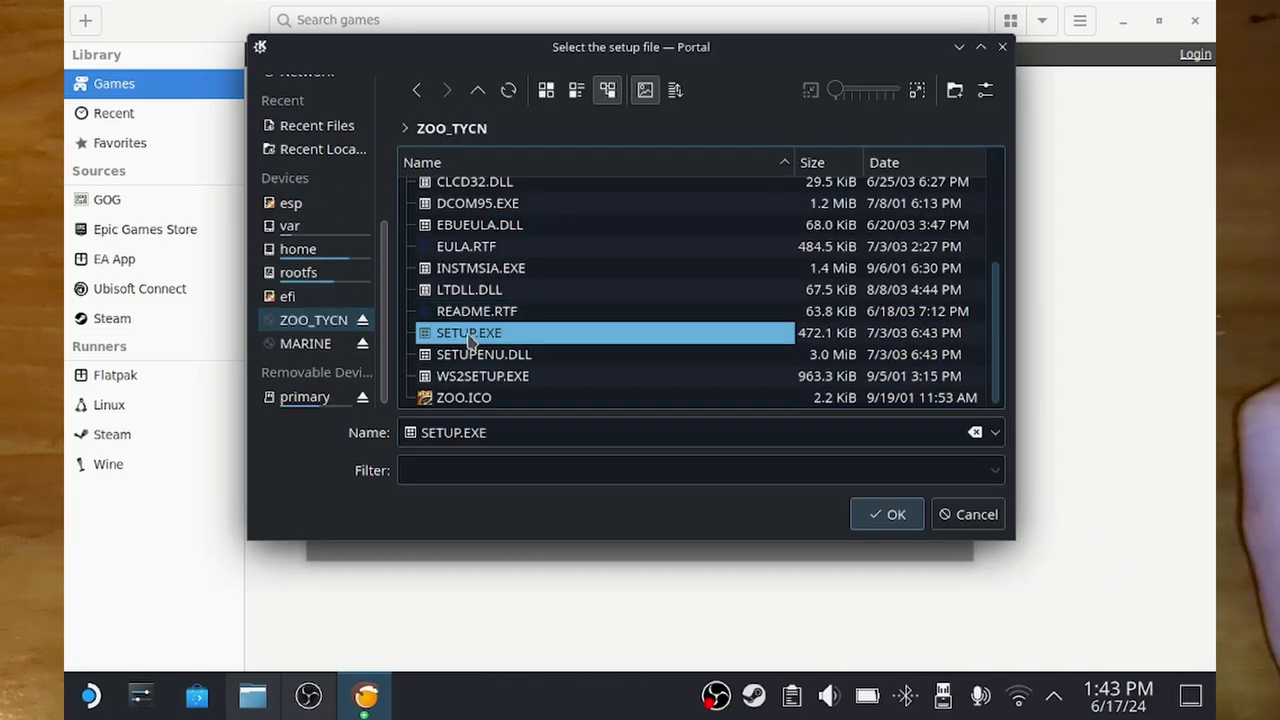
pyautogui.click(893, 516)
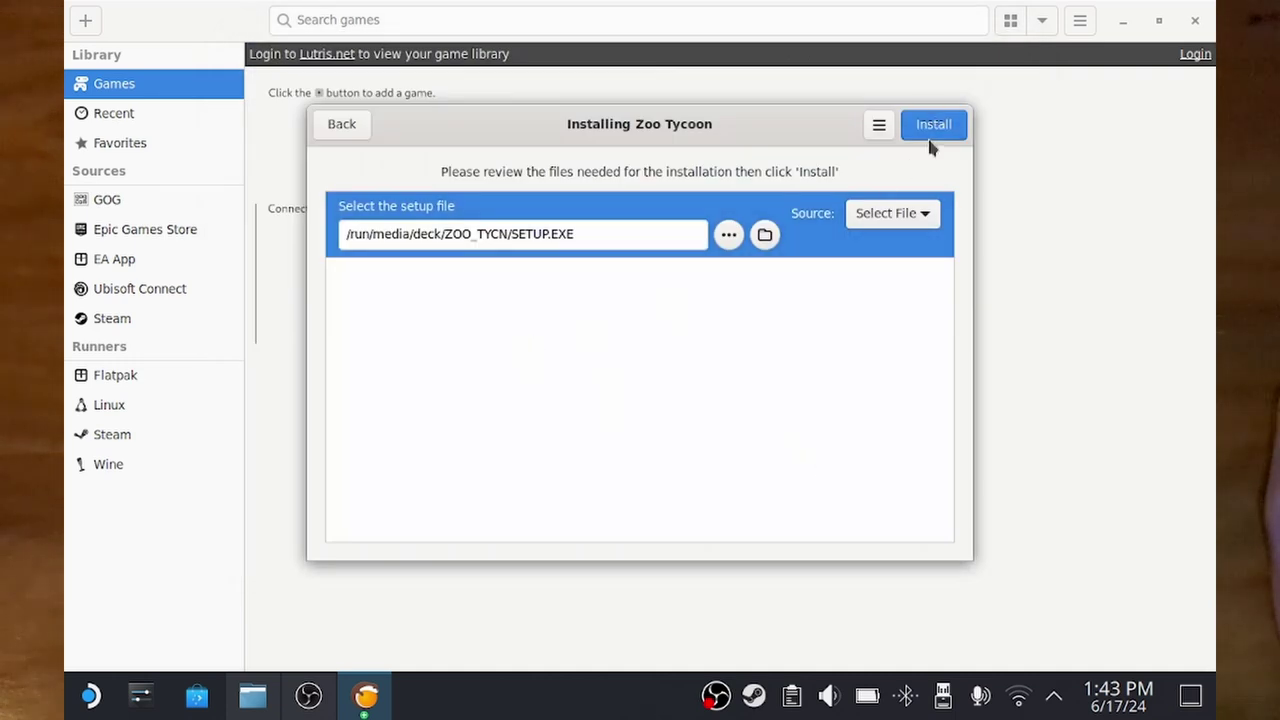
pyautogui.click(935, 139)
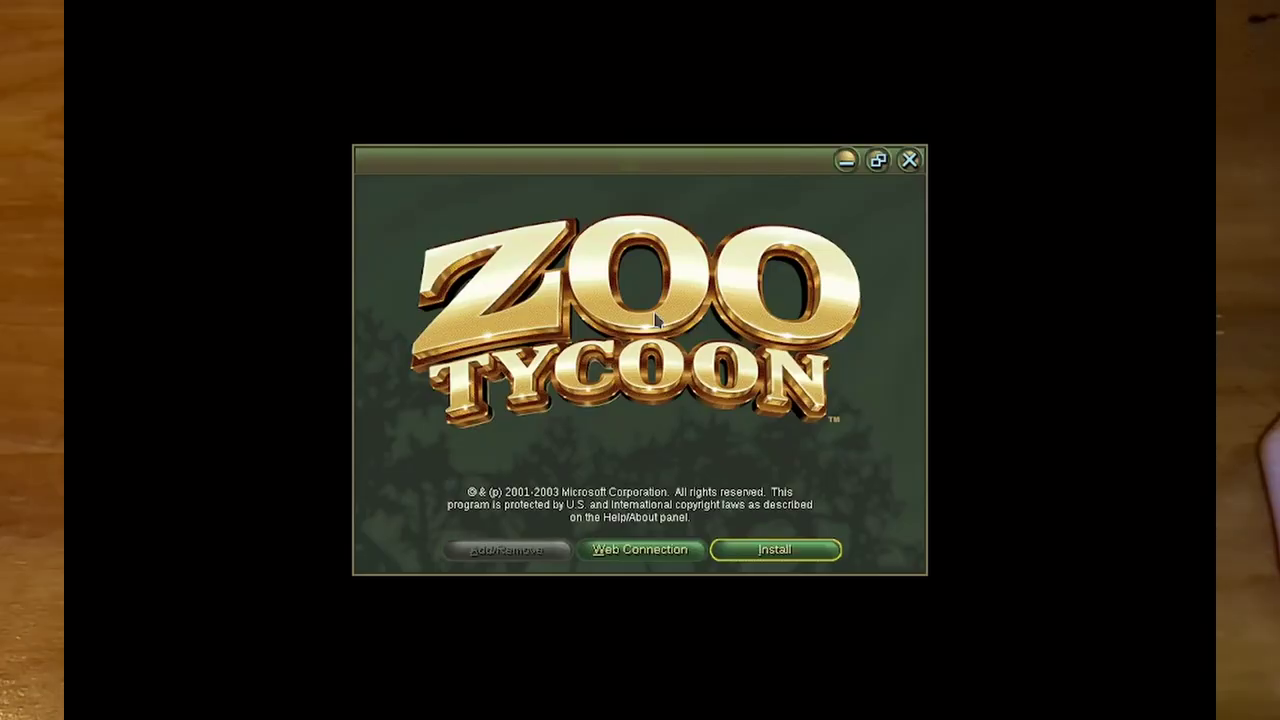
# Step: Run the Zoo Tycoon full install with default options, then close its launcher
pyautogui.click(770, 554)
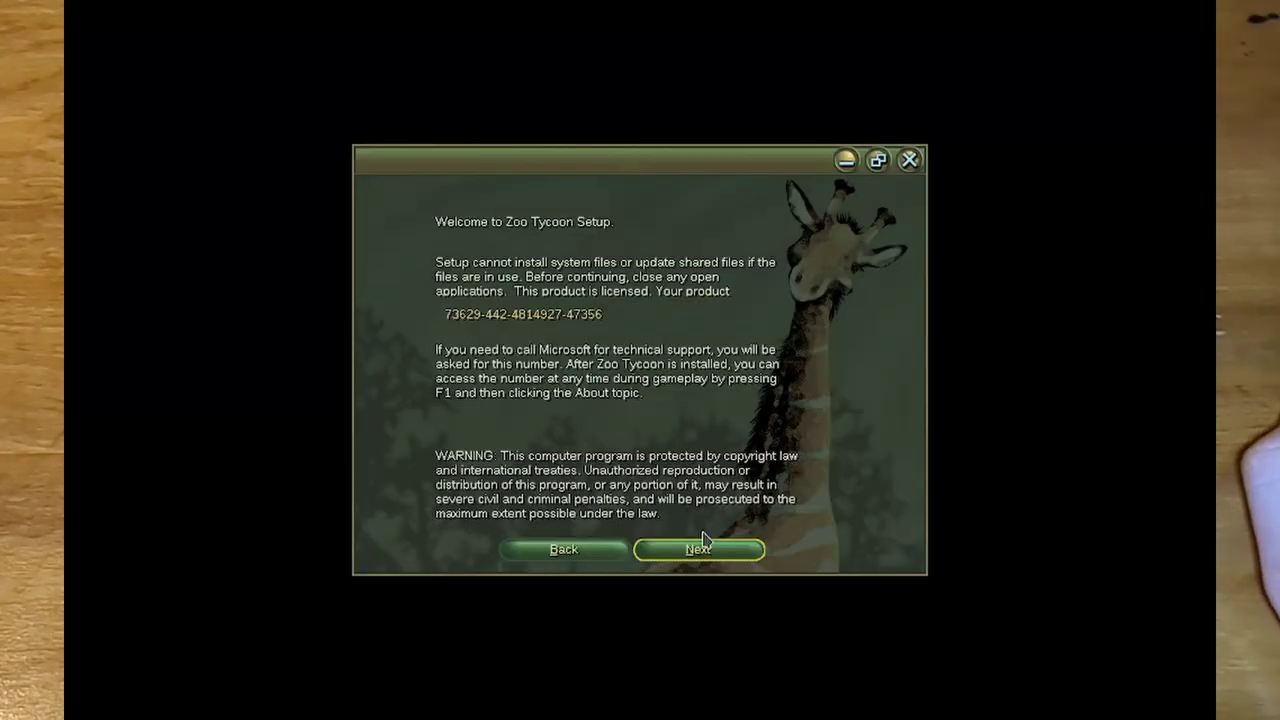
pyautogui.press('Return')
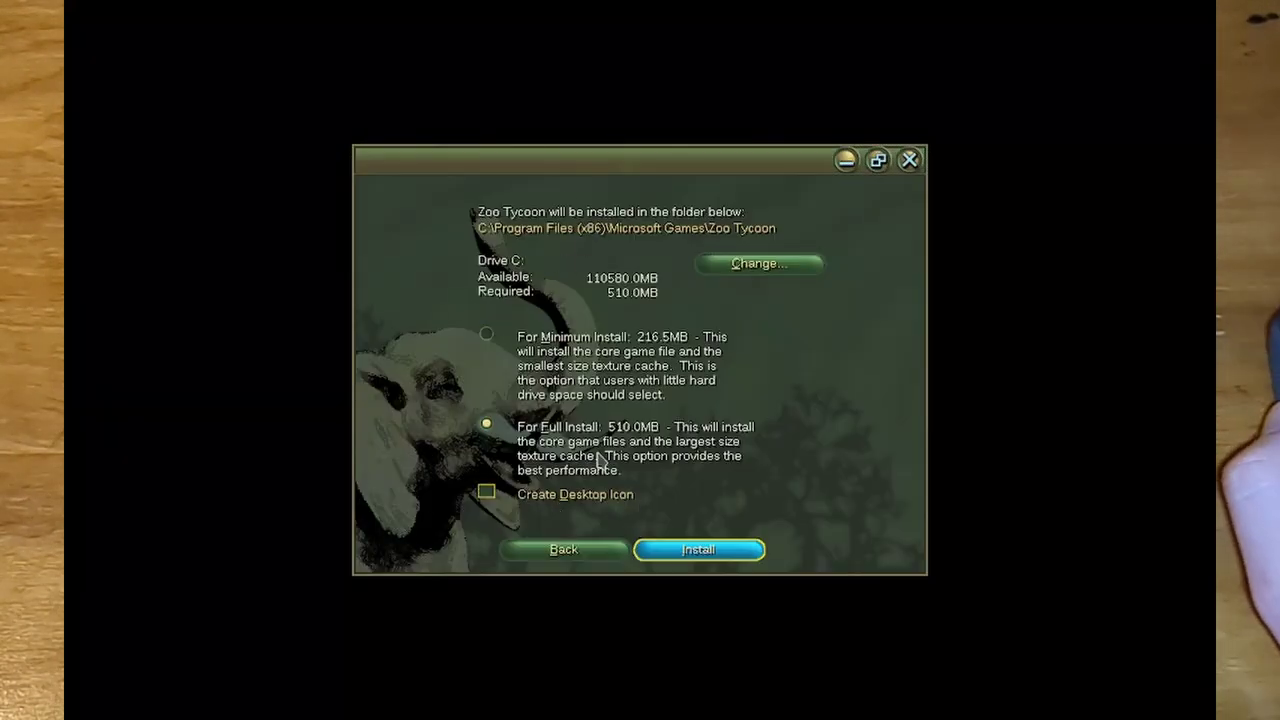
pyautogui.press('Return')
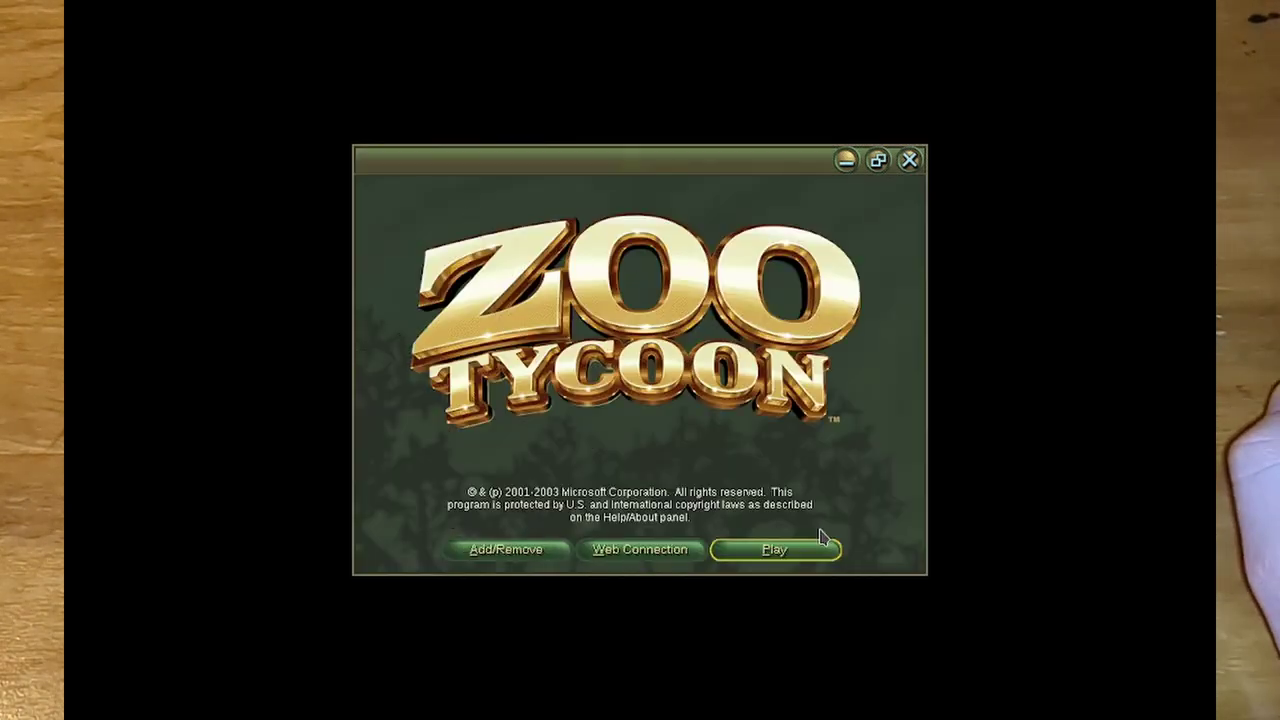
pyautogui.click(909, 161)
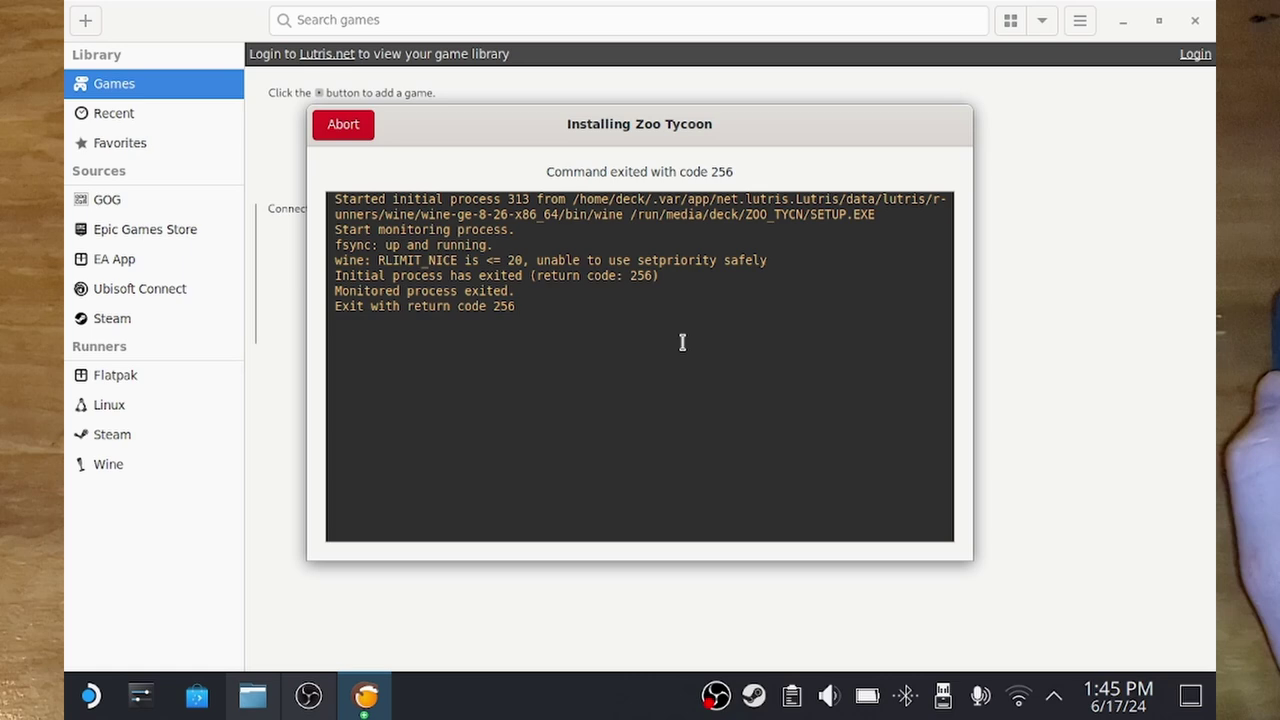
# Step: Review the exit message in the install log, then abort the install while keeping the game files
pyautogui.moveTo(338, 306); pyautogui.dragTo(453, 311)
pyautogui.click(408, 306)
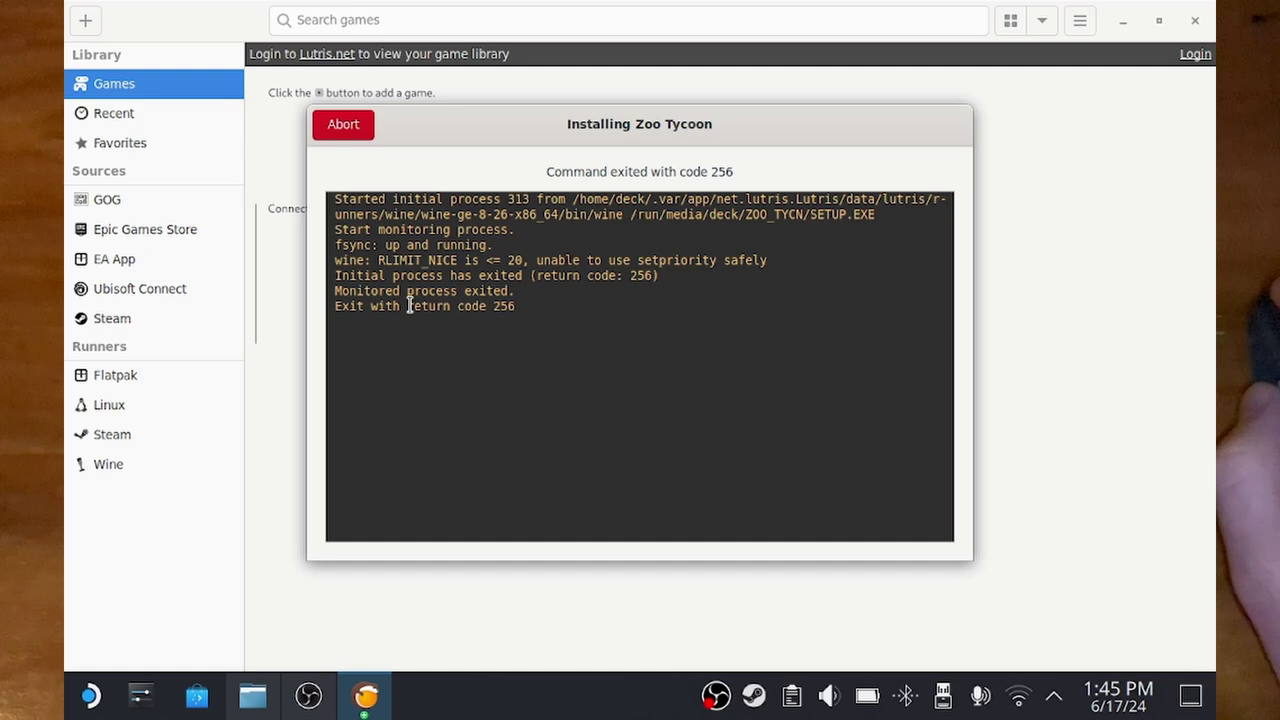
pyautogui.moveTo(386, 275); pyautogui.dragTo(426, 323)
pyautogui.click(391, 326)
pyautogui.moveTo(342, 306); pyautogui.dragTo(374, 310)
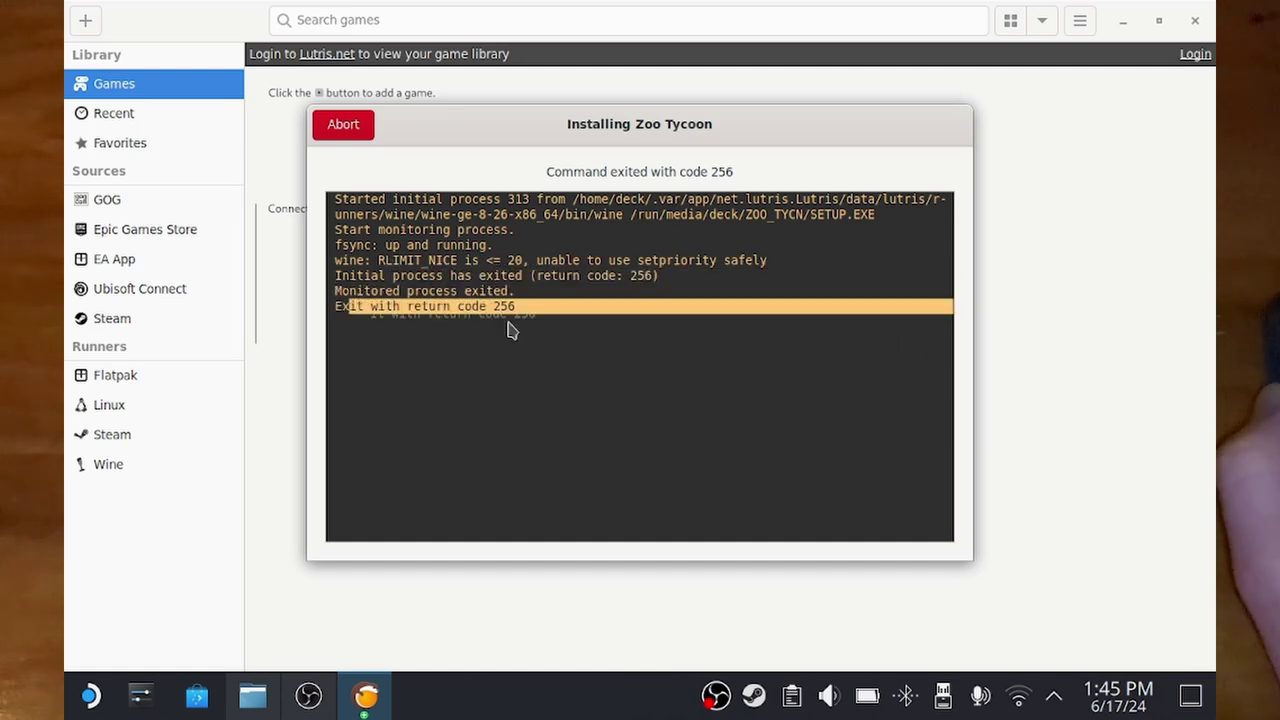
pyautogui.moveTo(508, 330); pyautogui.dragTo(645, 188)
pyautogui.click(343, 127)
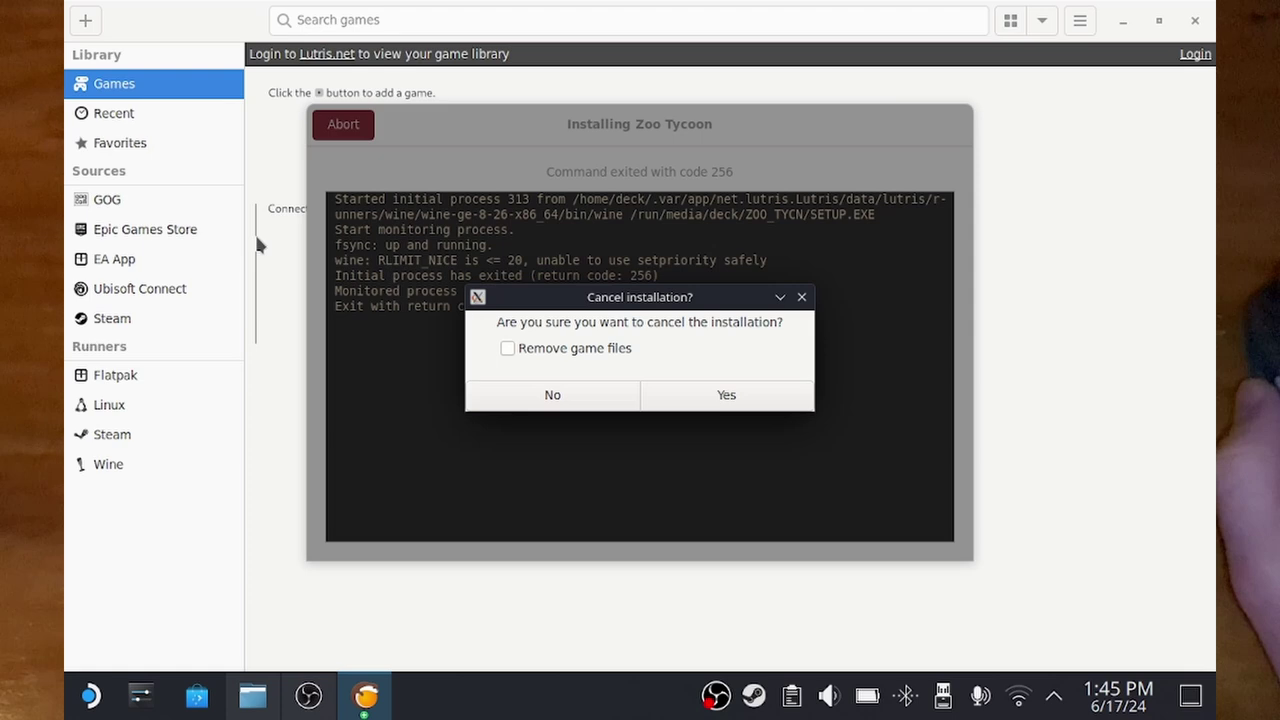
pyautogui.click(712, 400)
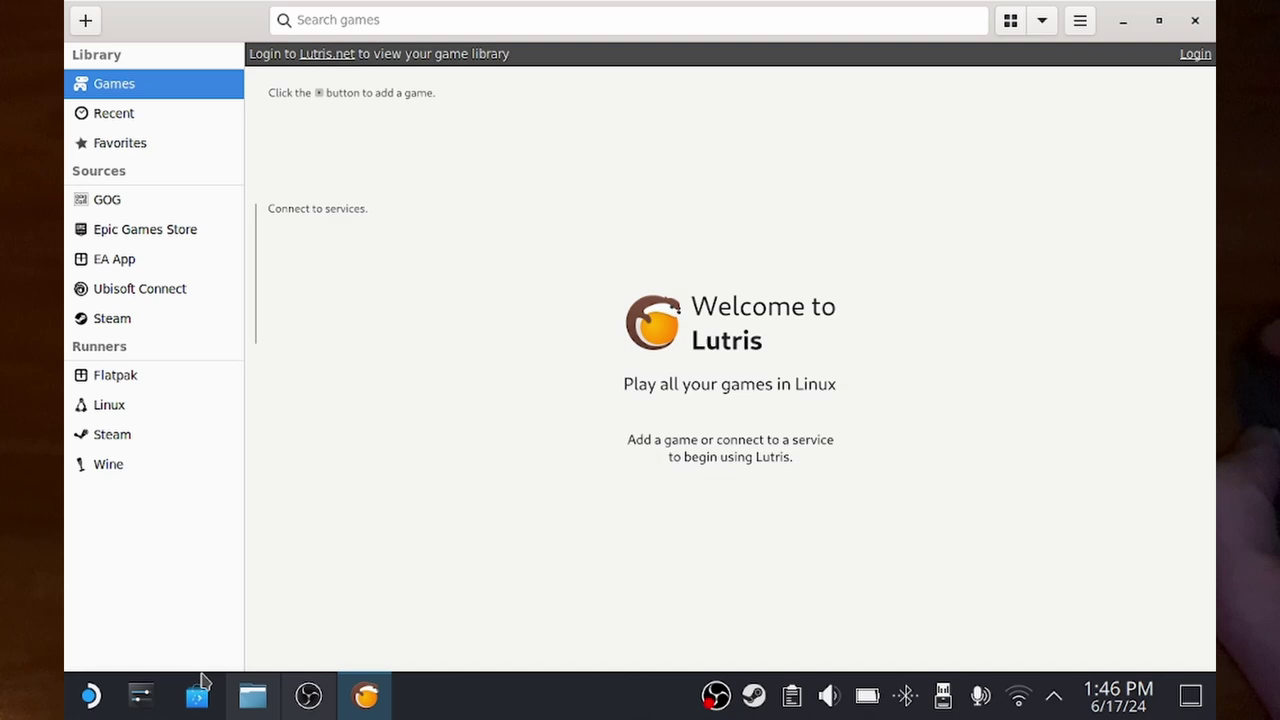
pyautogui.click(253, 695)
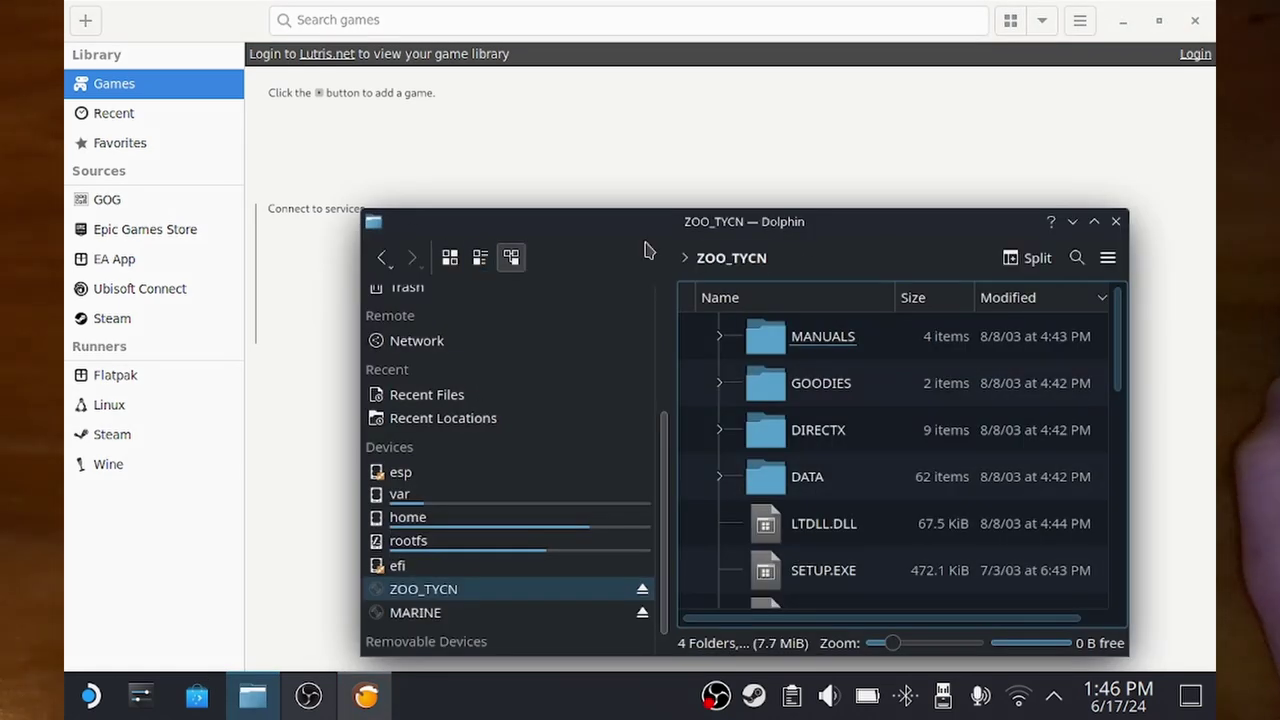
pyautogui.scroll(5, 468, 480)
pyautogui.click(424, 321)
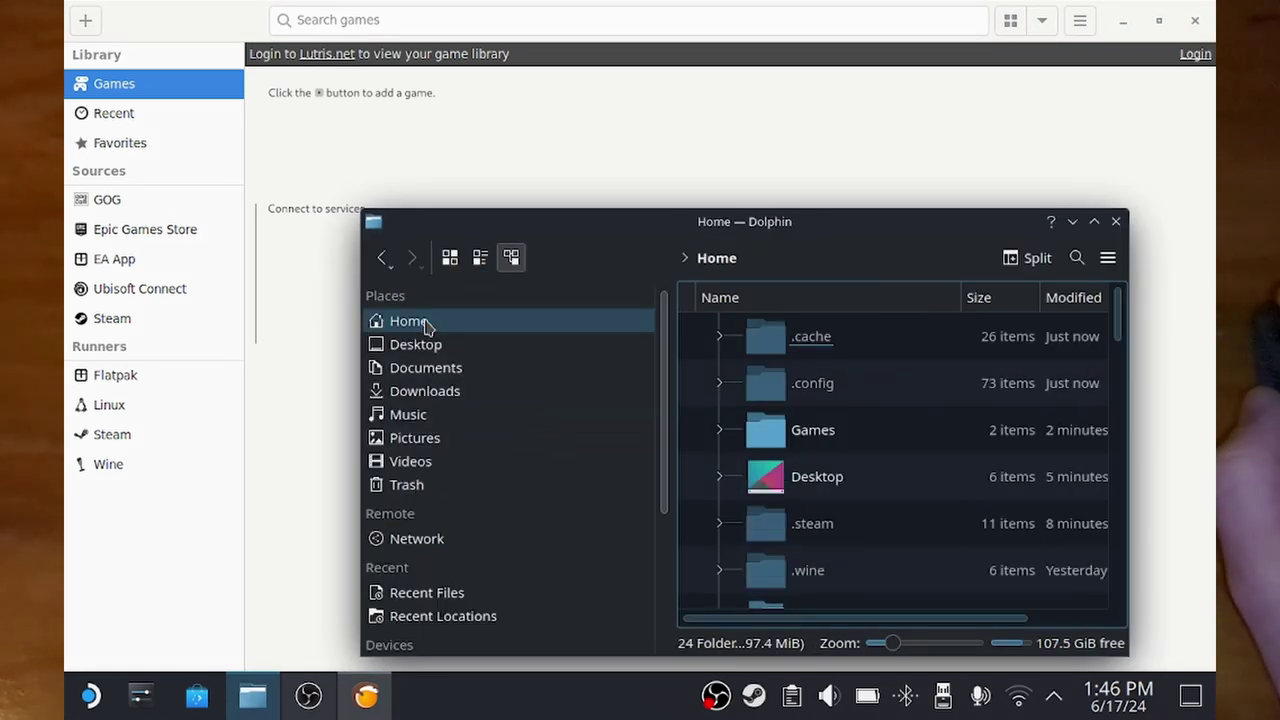
pyautogui.click(800, 445)
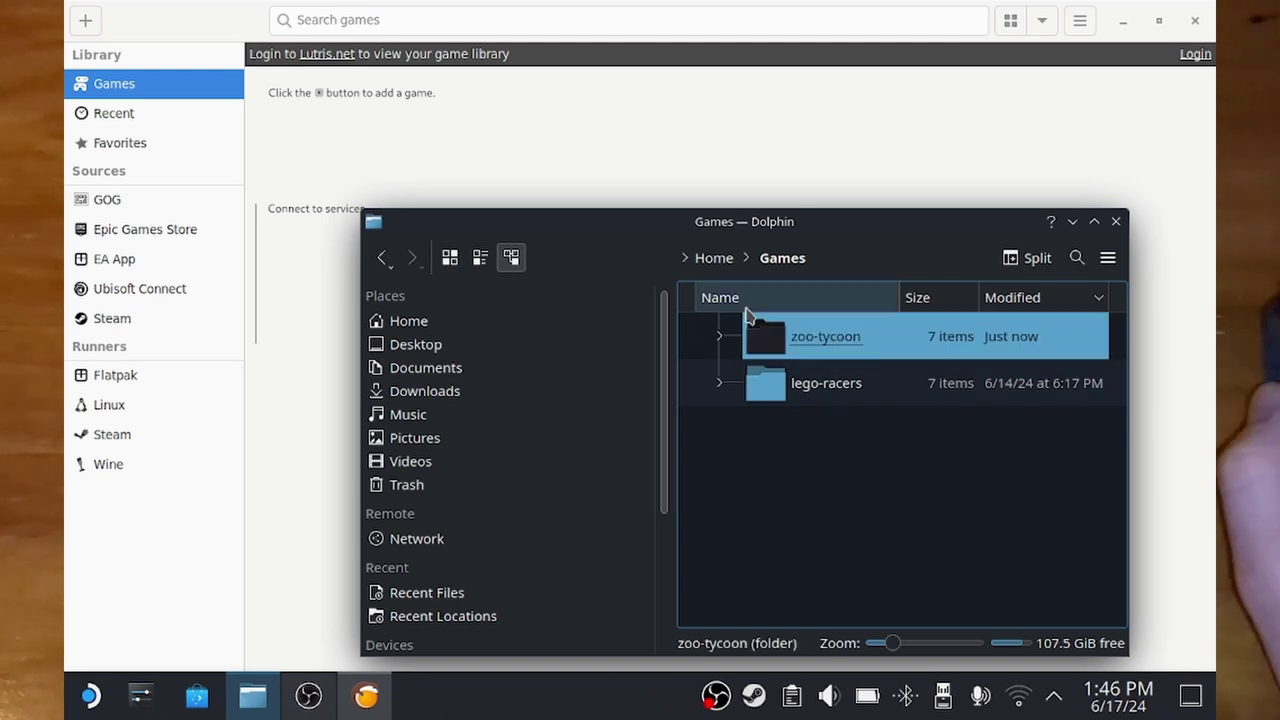
pyautogui.click(819, 350)
pyautogui.click(830, 350)
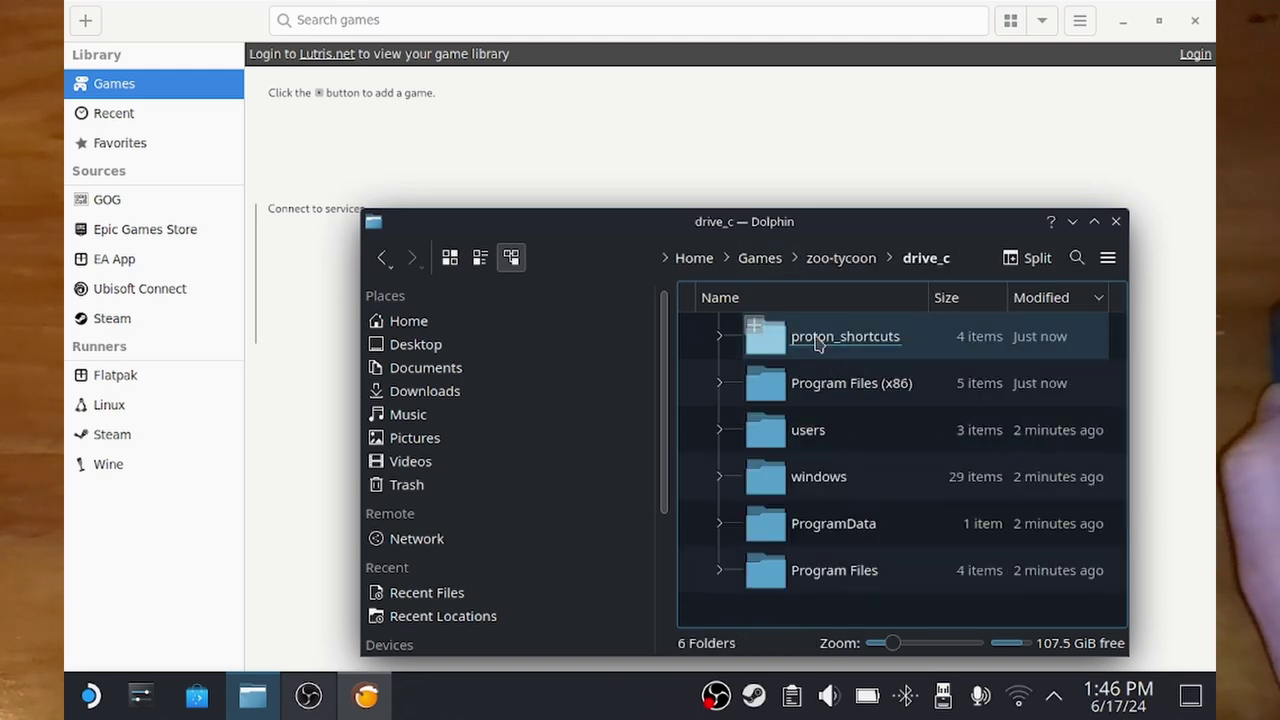
pyautogui.click(866, 388)
pyautogui.click(846, 340)
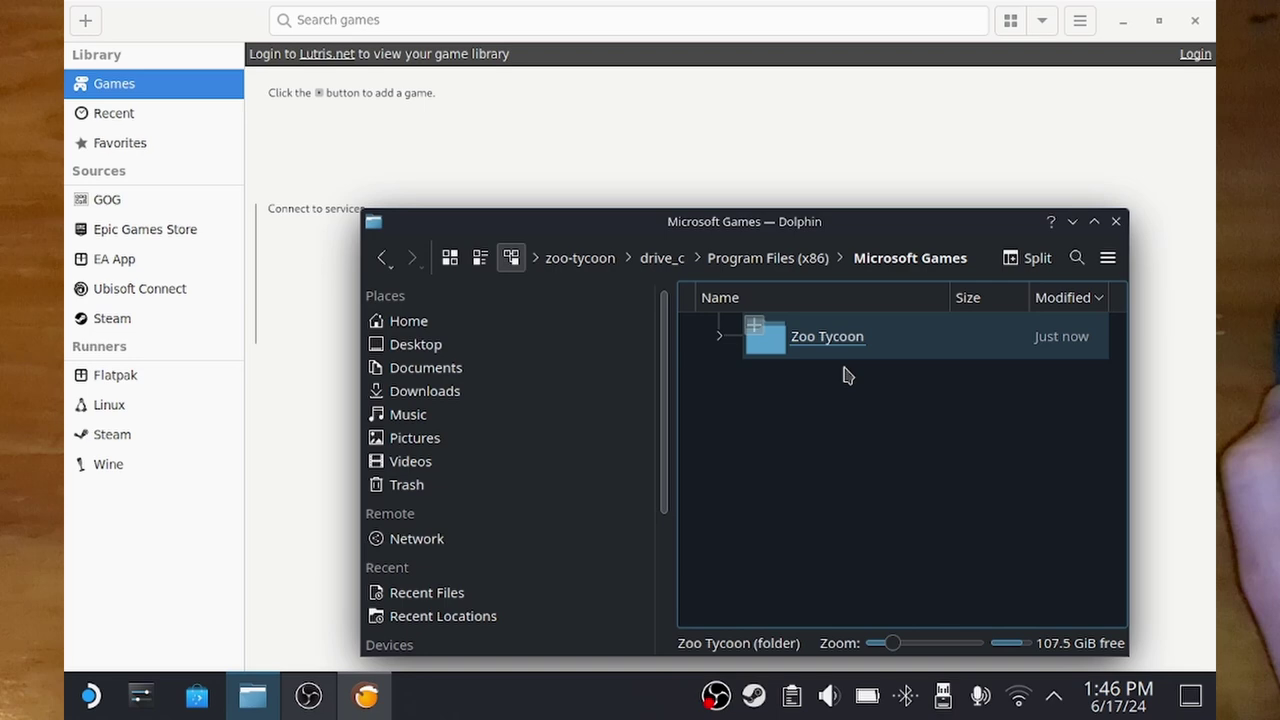
pyautogui.click(852, 340)
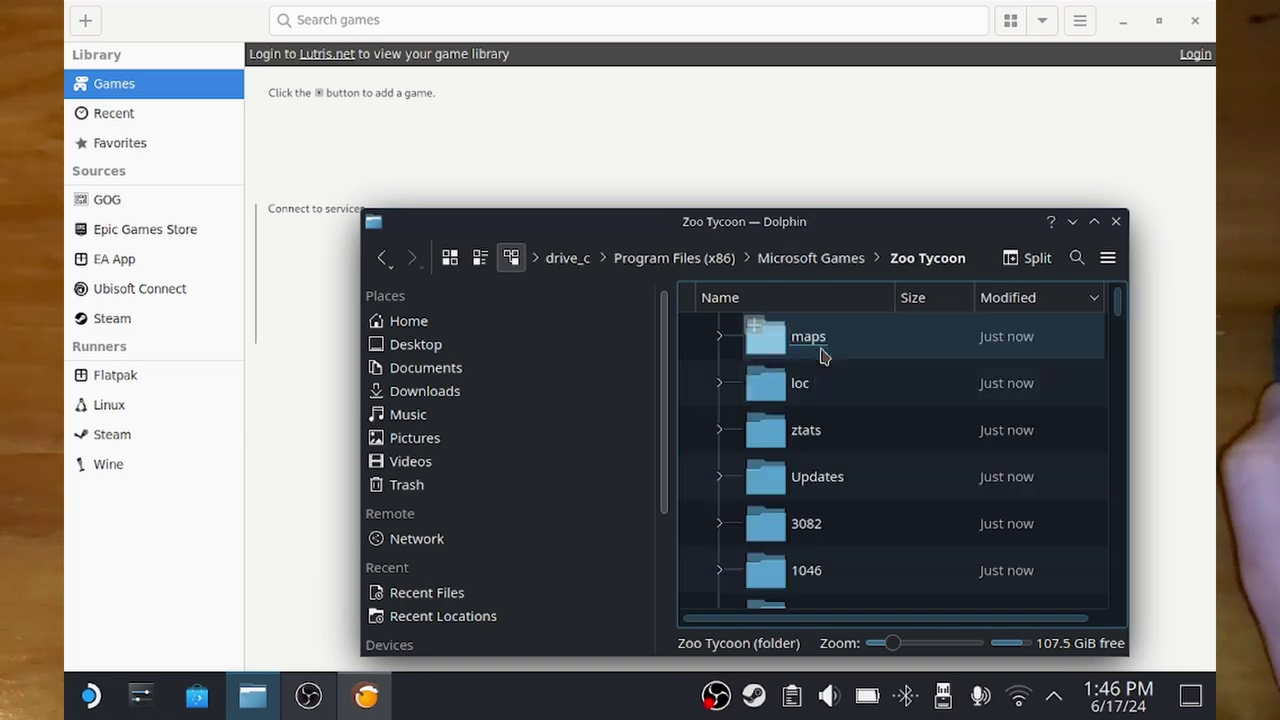
pyautogui.click(1116, 222)
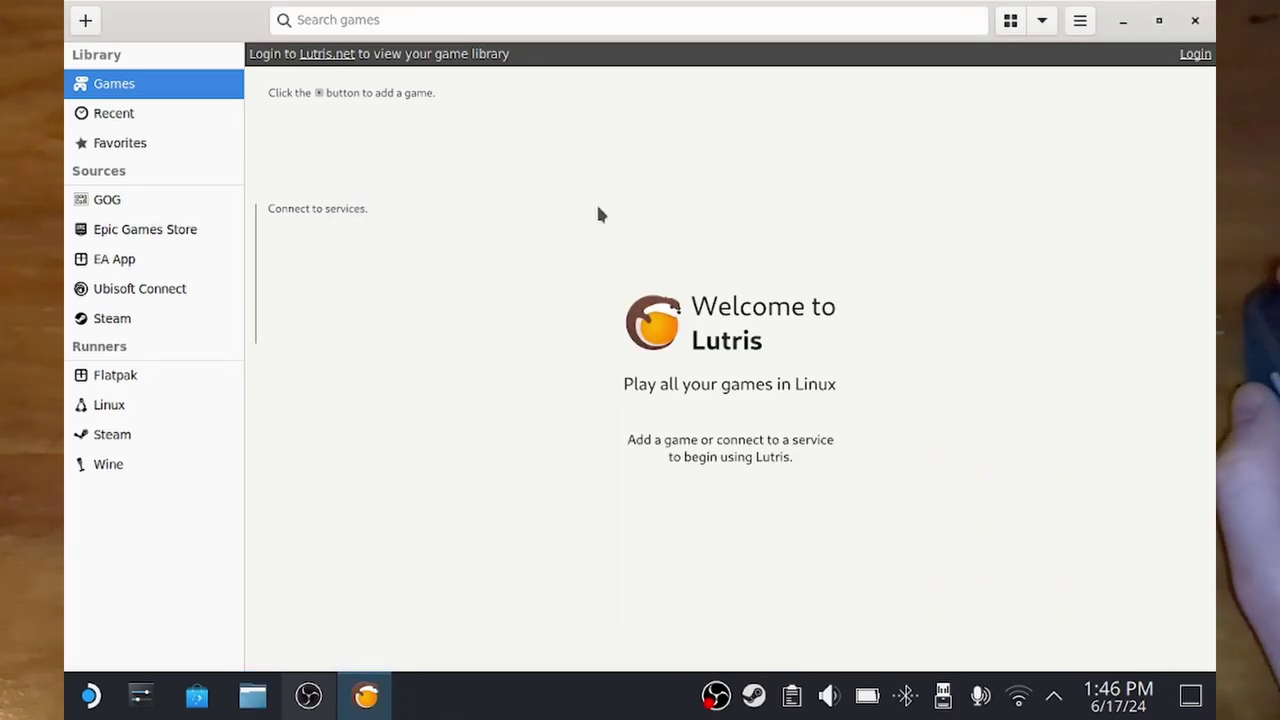
# Step: Start a new Windows-executable install in Lutris, entering 'Zoo' as the game name
pyautogui.click(85, 21)
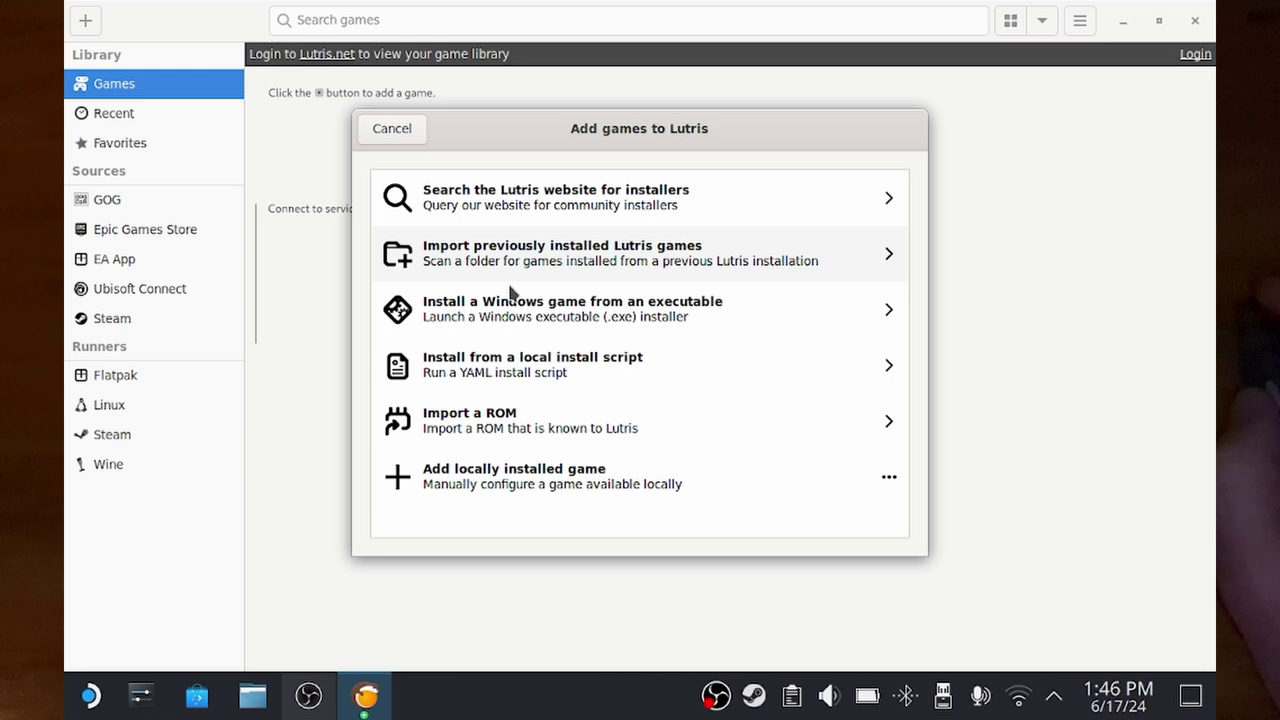
pyautogui.click(535, 318)
pyautogui.click(517, 207)
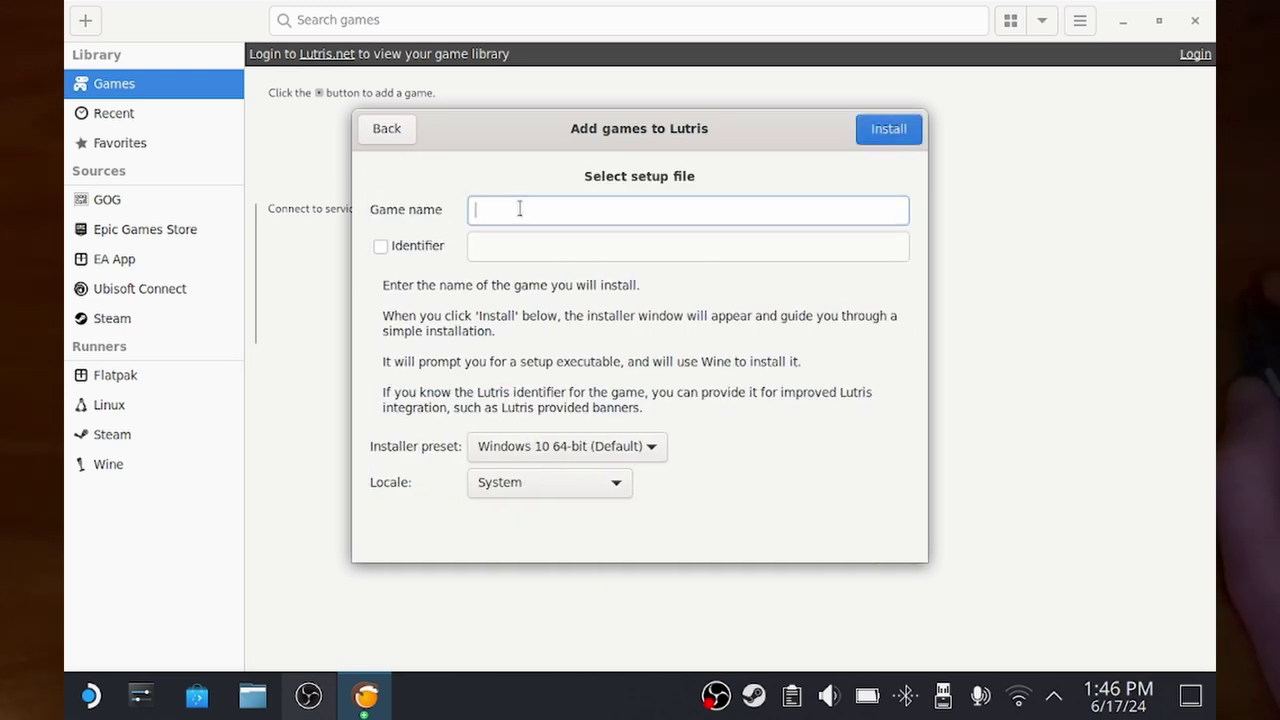
pyautogui.write('Zoo Tycoon')
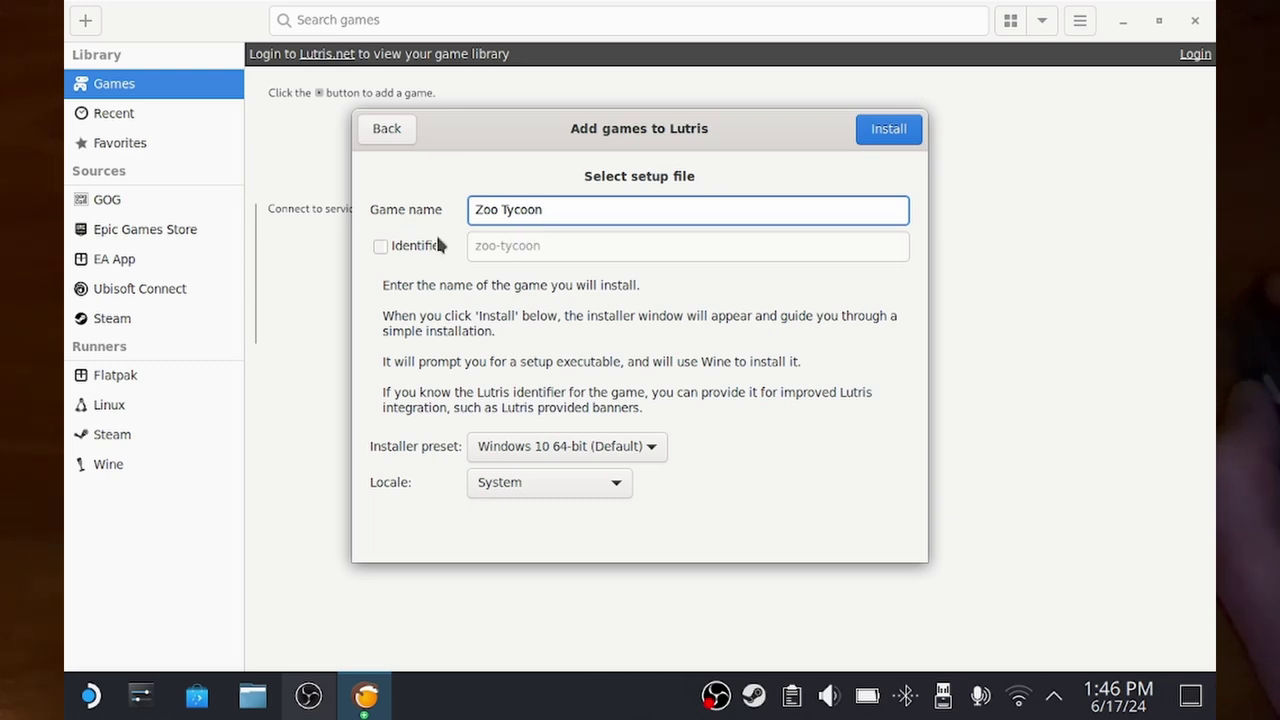
# Step: Check the home Games folder, then continue to the /home/deck/Games/zoo-tycoon directory step
pyautogui.click(253, 695)
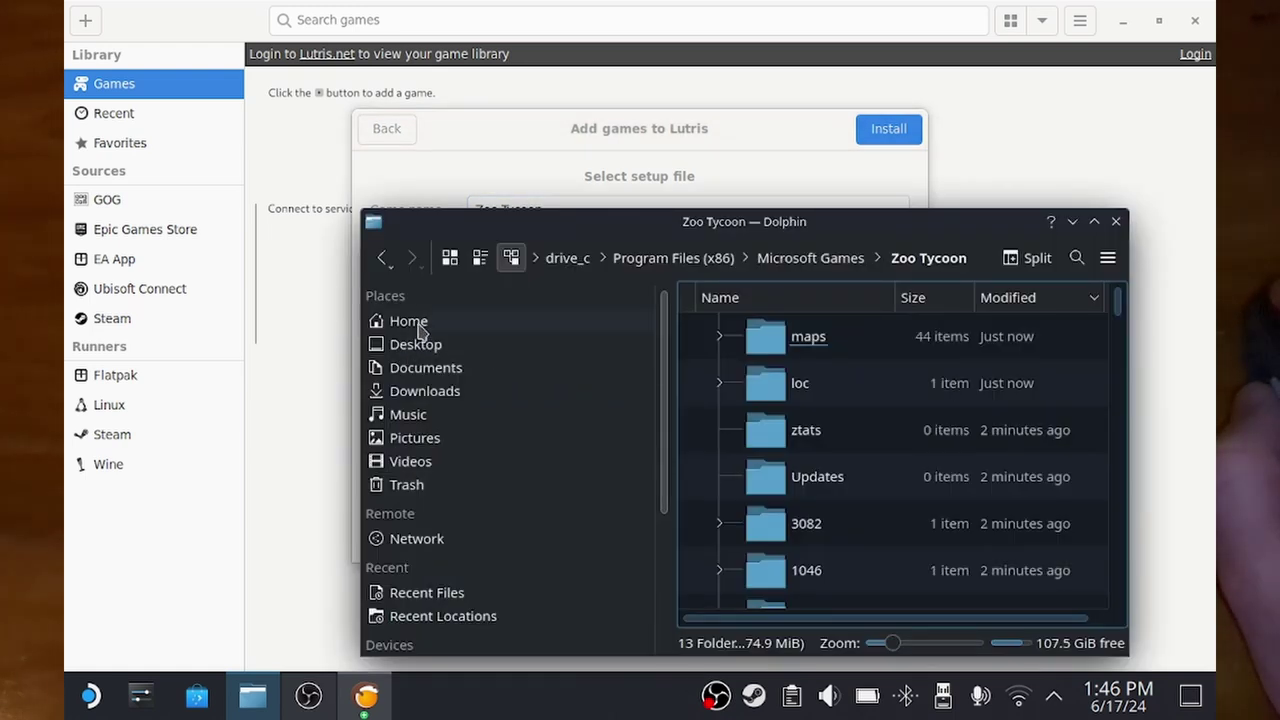
pyautogui.click(409, 321)
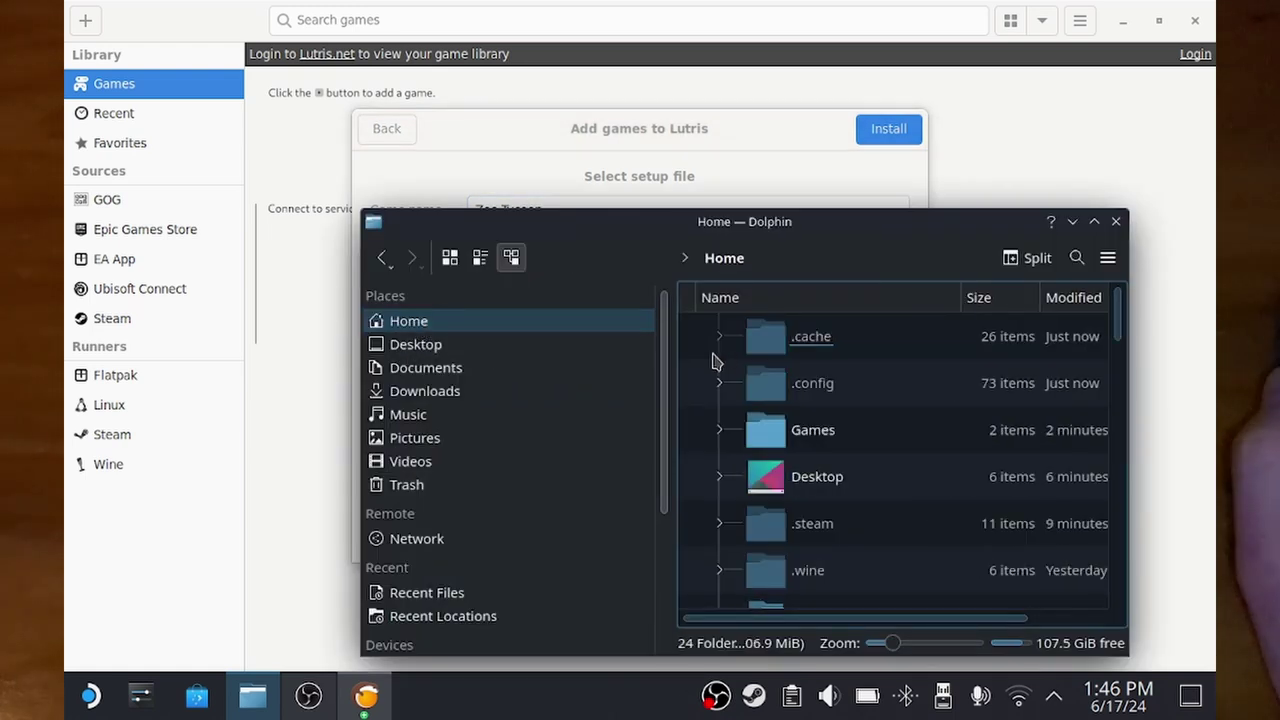
pyautogui.click(820, 440)
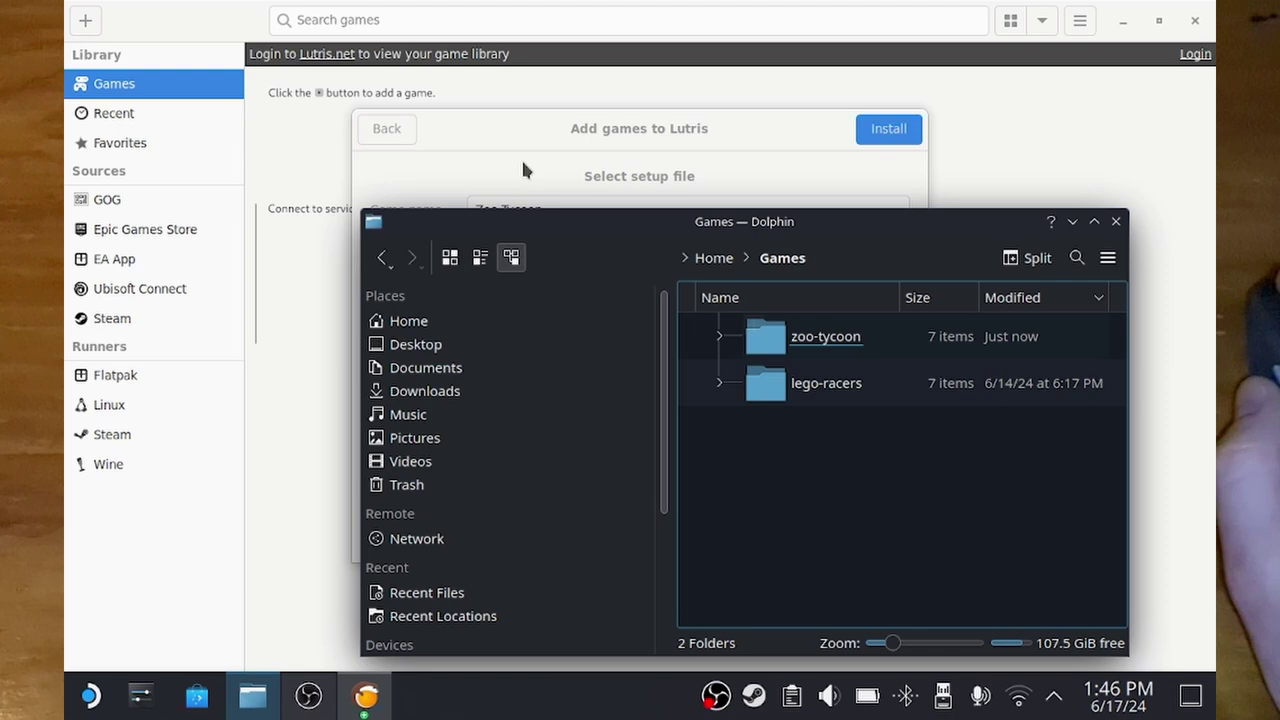
pyautogui.click(538, 212)
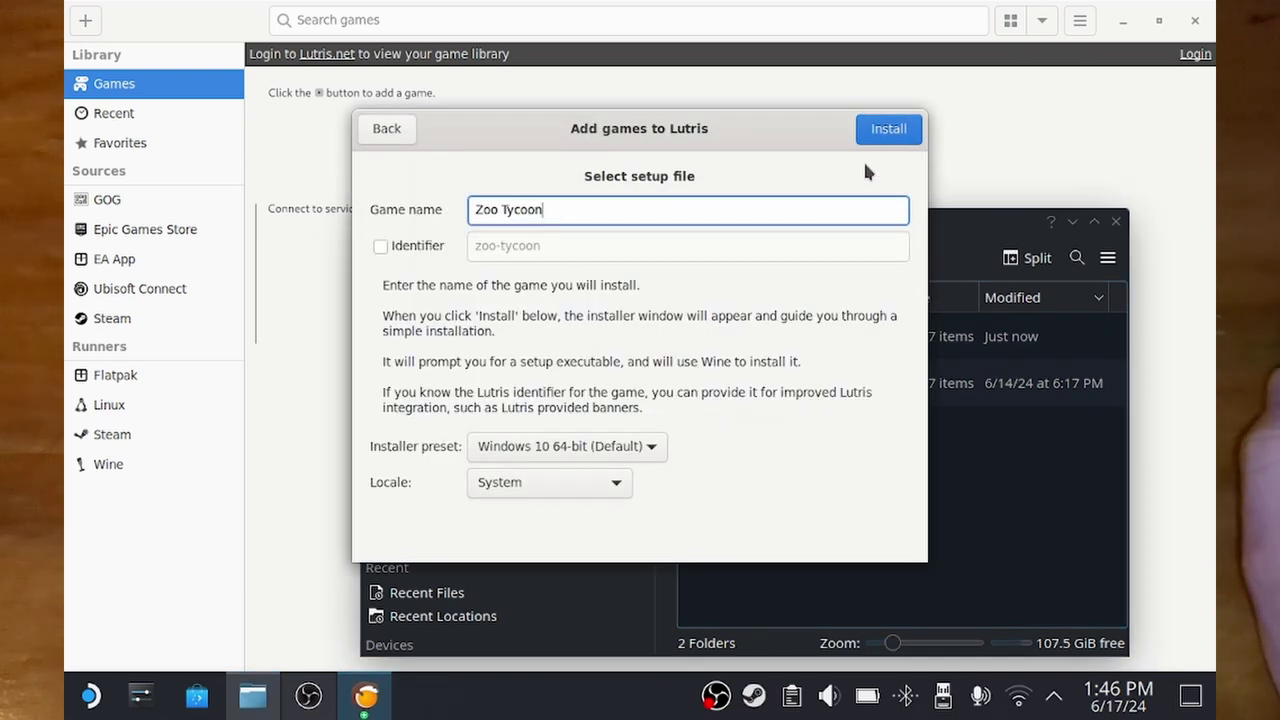
pyautogui.click(886, 130)
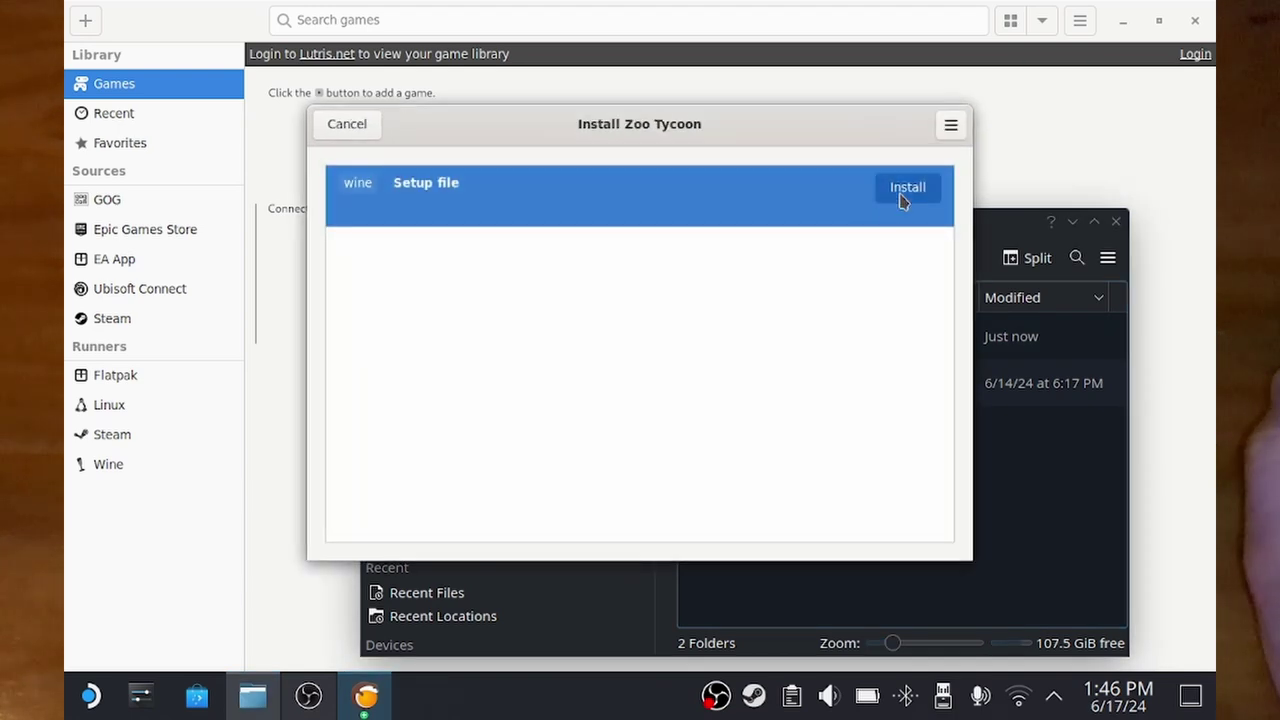
pyautogui.click(905, 190)
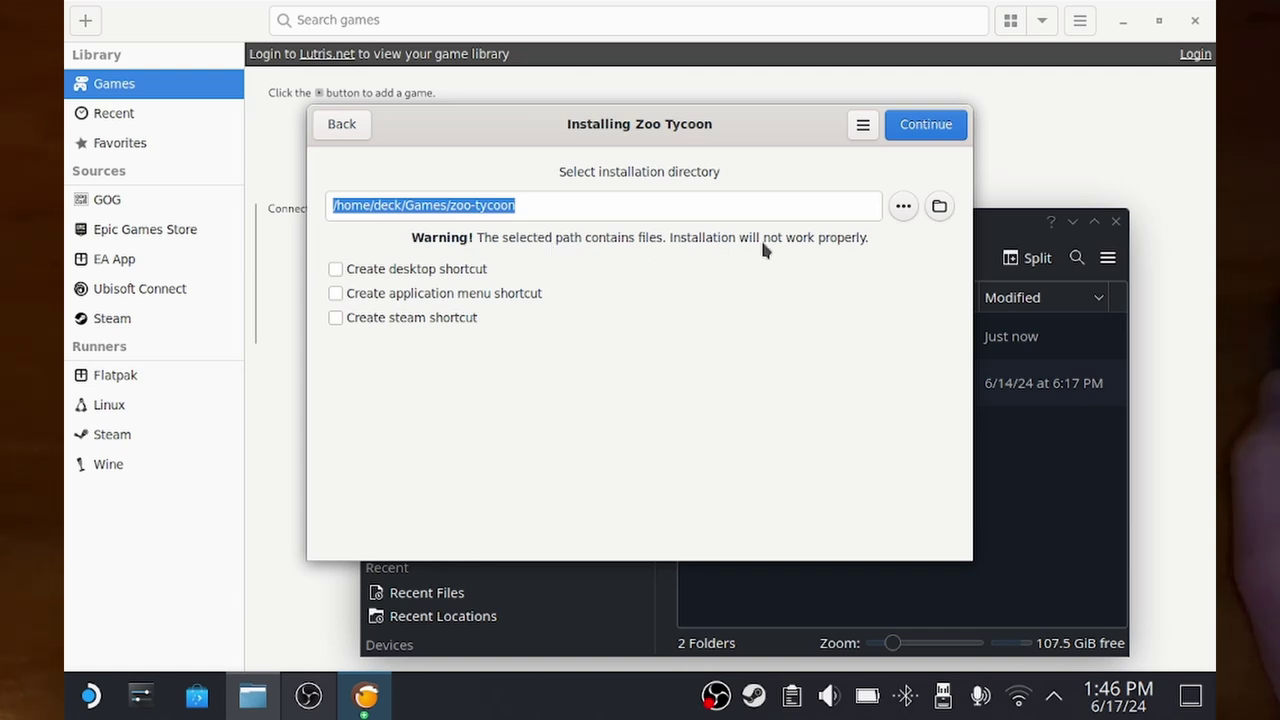
pyautogui.press('End')
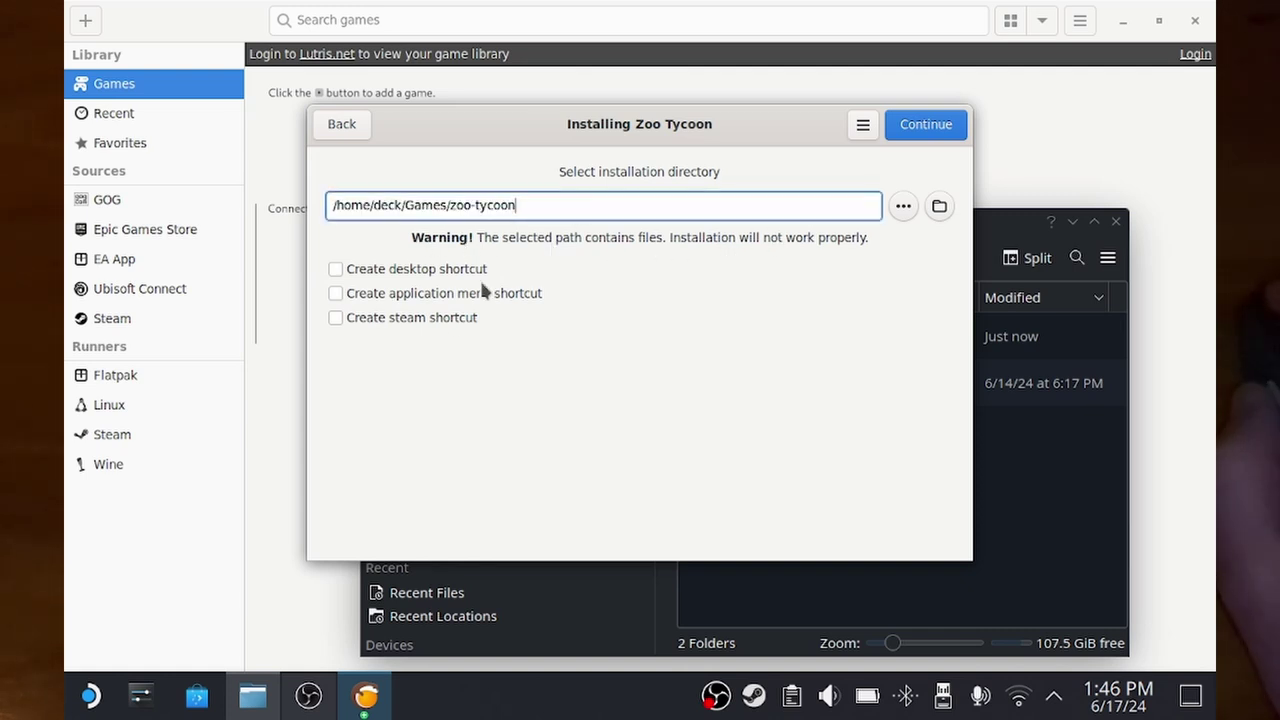
# Step: Select /run/media/deck/MARINE/SETUP.EXE as the setup file, start the install, and hide Dolphin
pyautogui.click(926, 126)
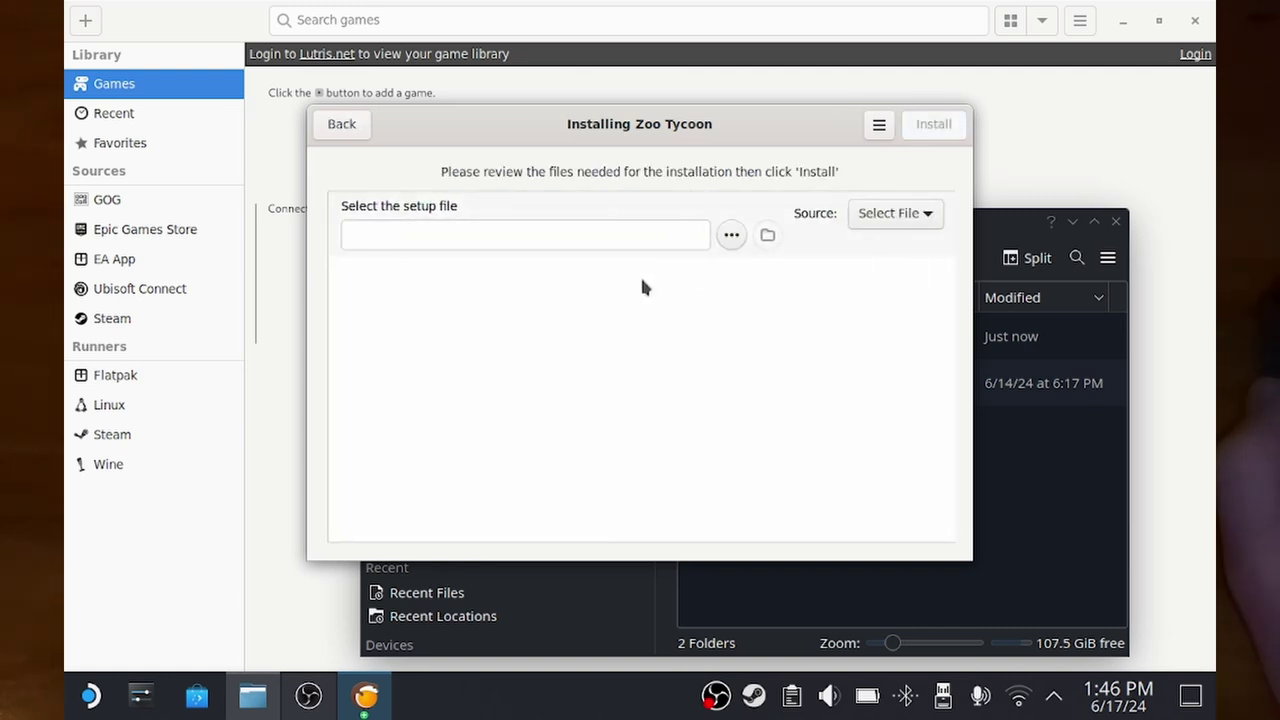
pyautogui.click(731, 238)
pyautogui.scroll(-4, 320, 340)
pyautogui.click(300, 345)
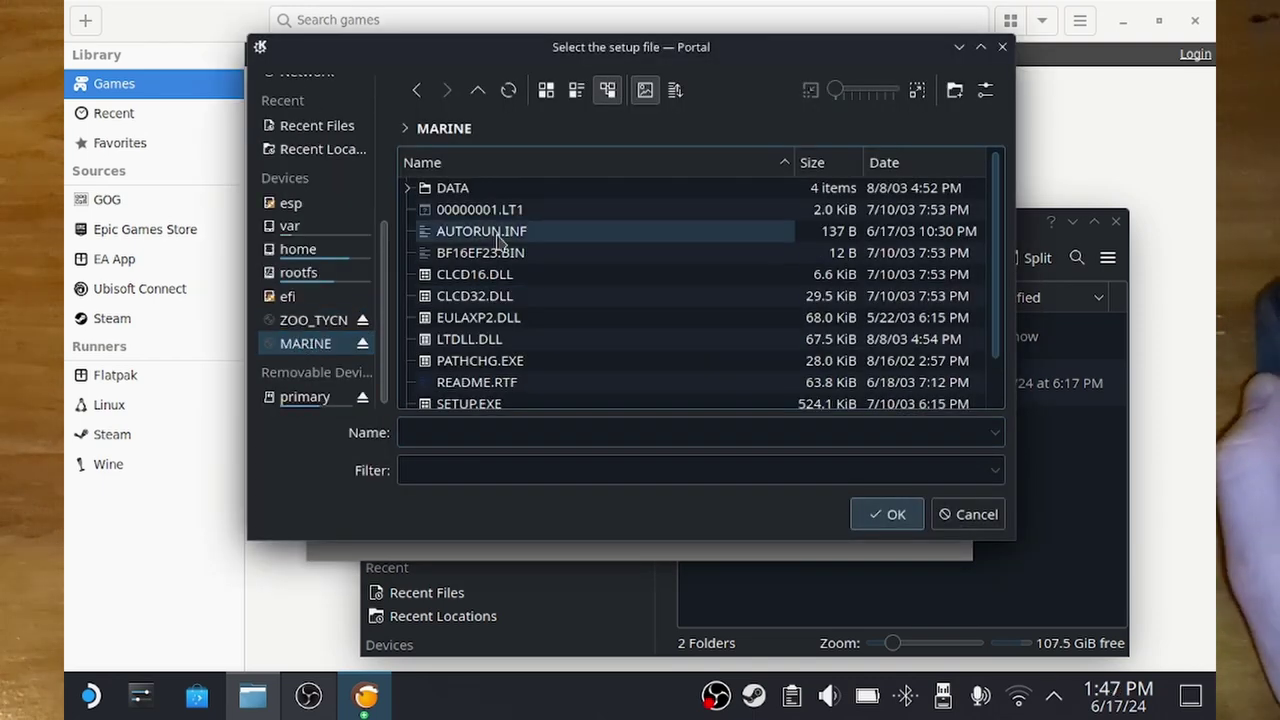
pyautogui.scroll(-1, 548, 311)
pyautogui.click(480, 354)
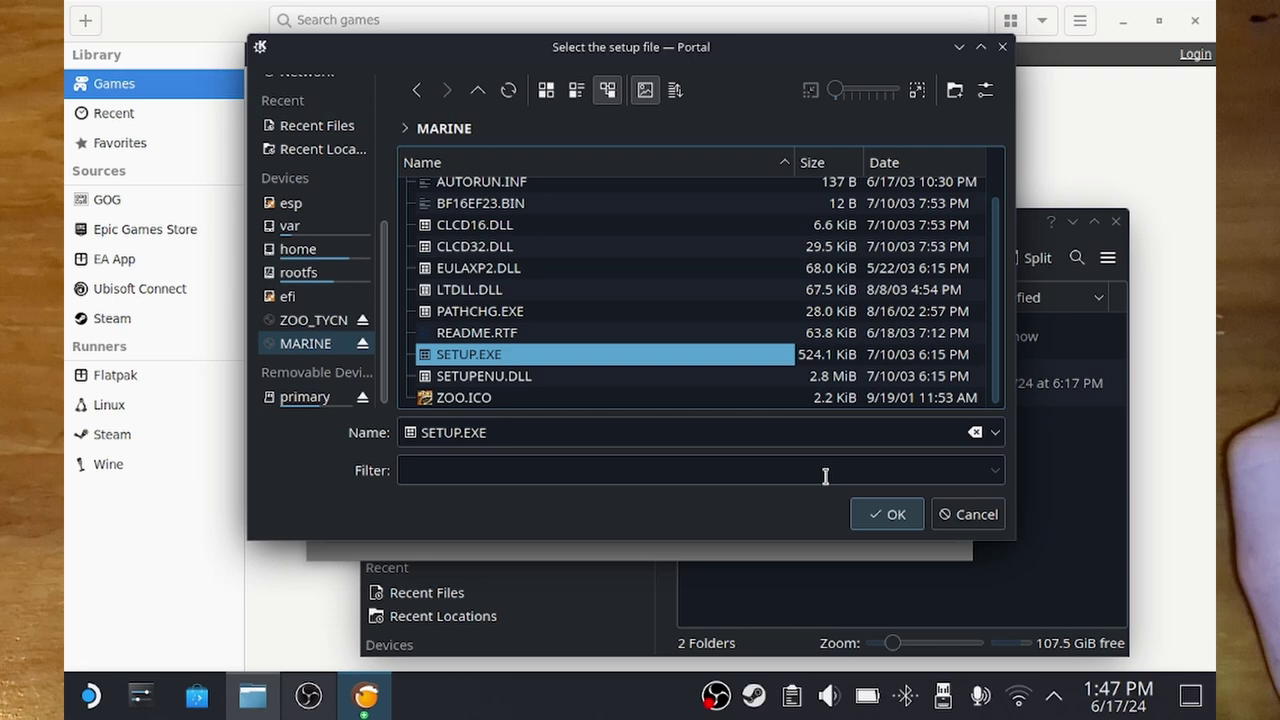
pyautogui.click(894, 514)
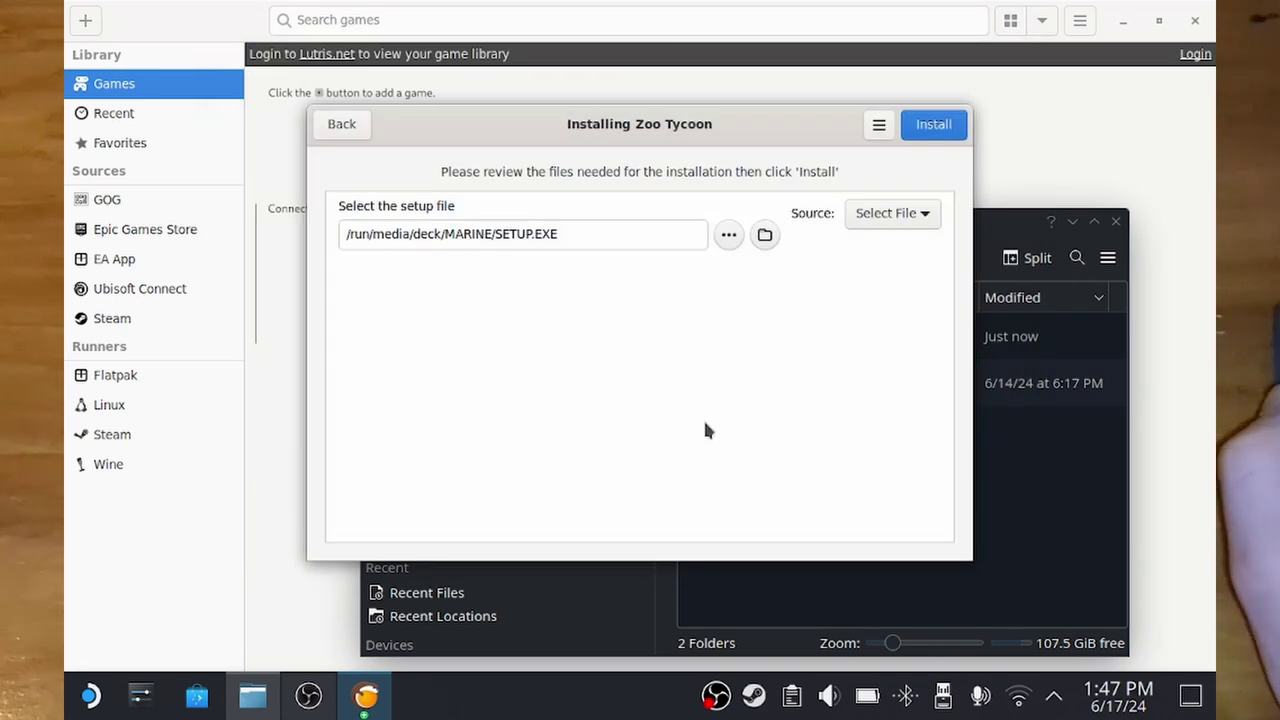
pyautogui.click(933, 124)
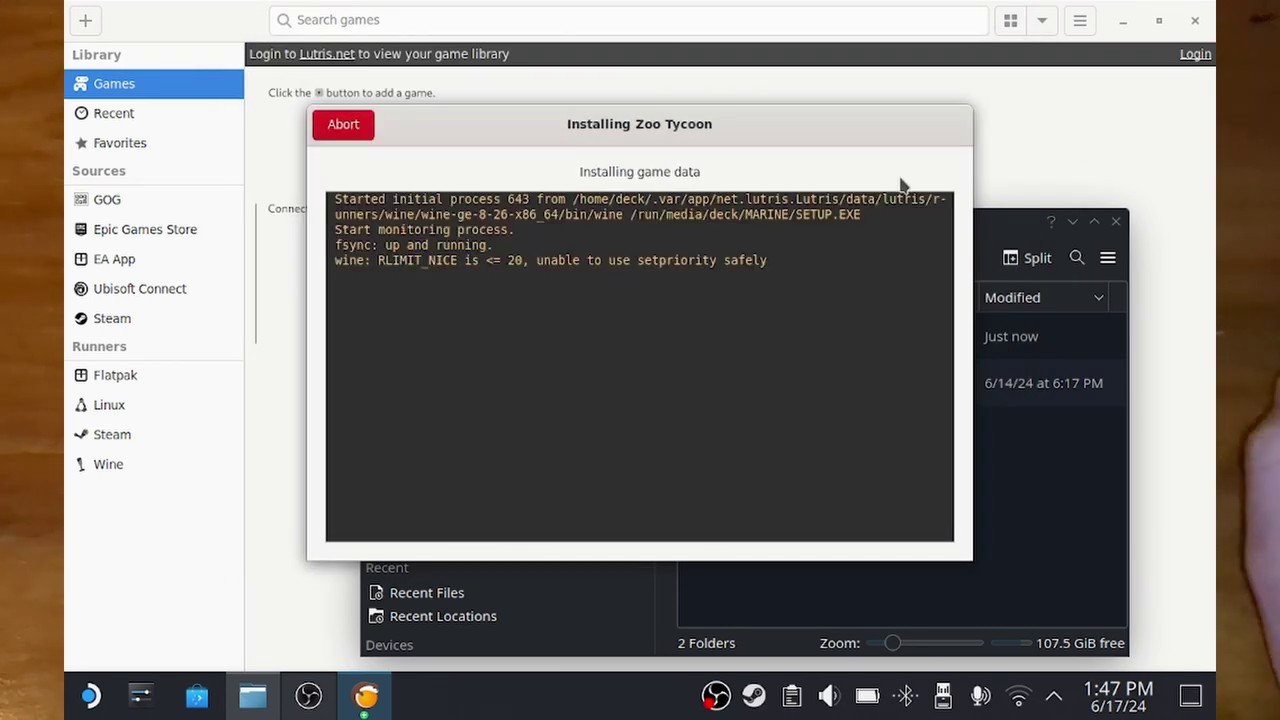
pyautogui.click(1072, 221)
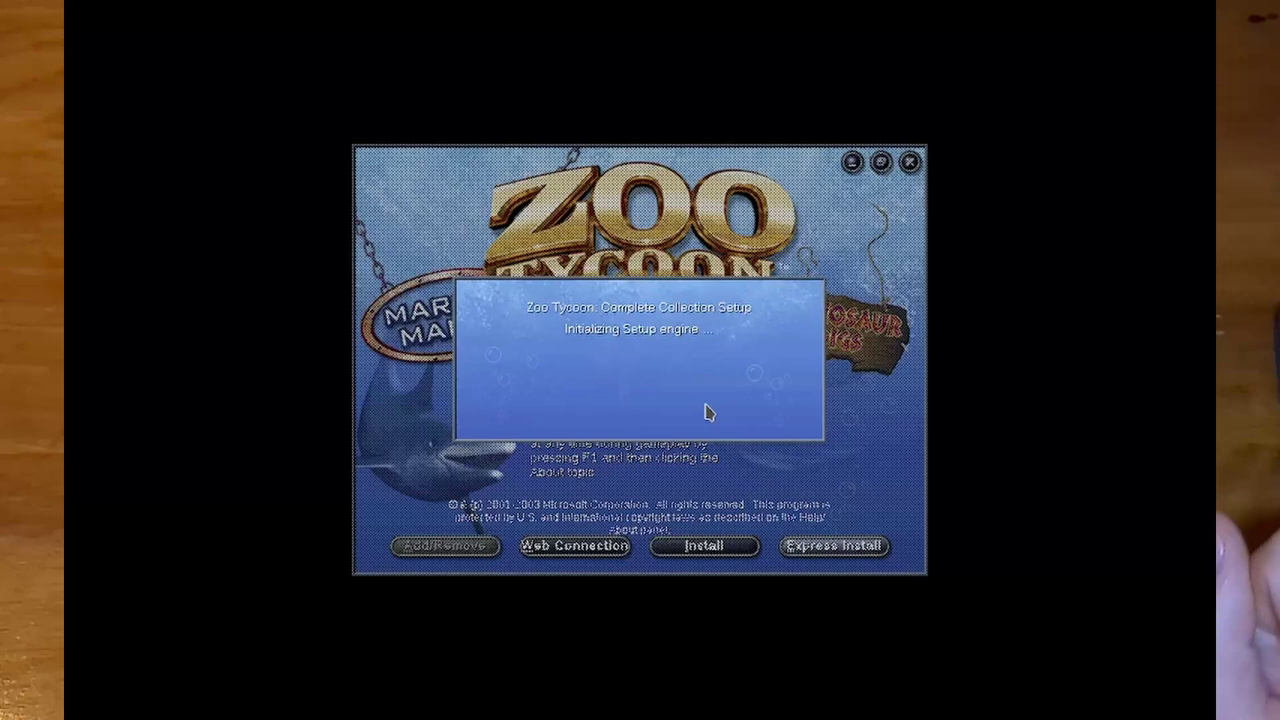
# Step: Install the collection through the Marine Mania setup pages, then close the setup with Alt+F4
pyautogui.click(745, 548)
pyautogui.click(834, 550)
pyautogui.click(834, 550)
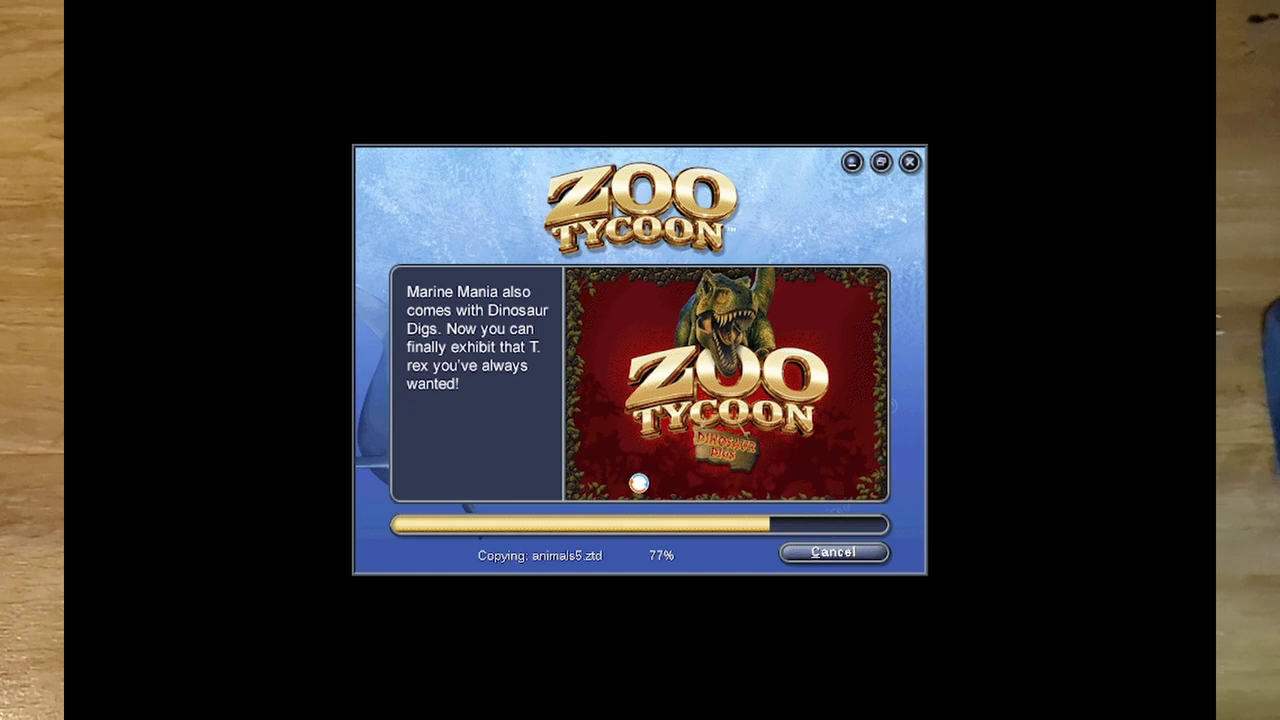
pyautogui.click(822, 548)
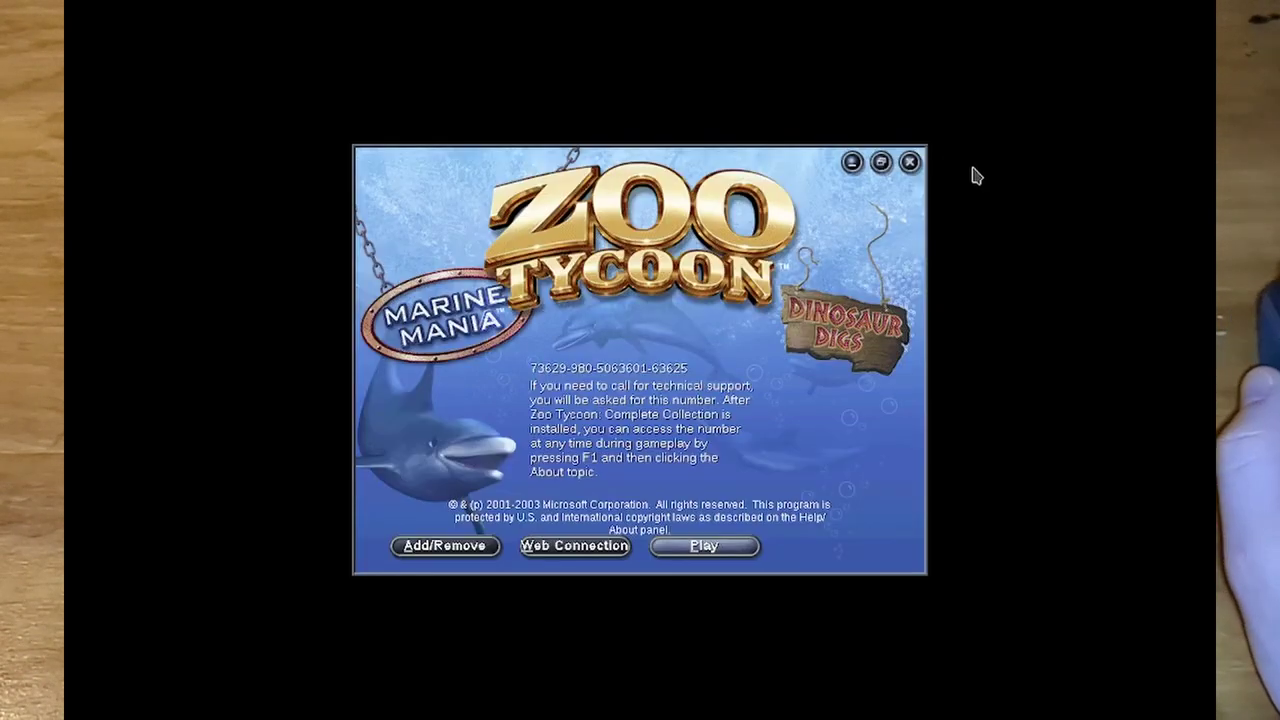
pyautogui.hotkey('alt', 'F4')
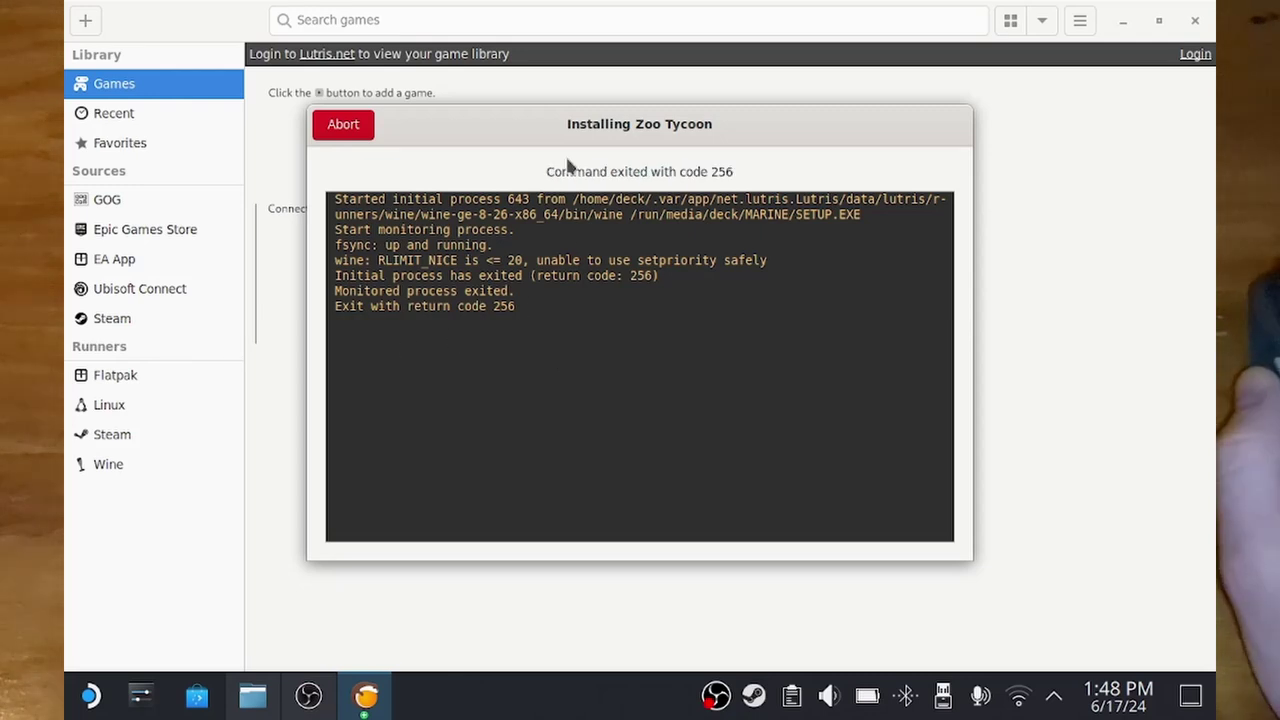
# Step: Abort the exited installer, confirm the cancellation, and minimize Lutris
pyautogui.click(345, 128)
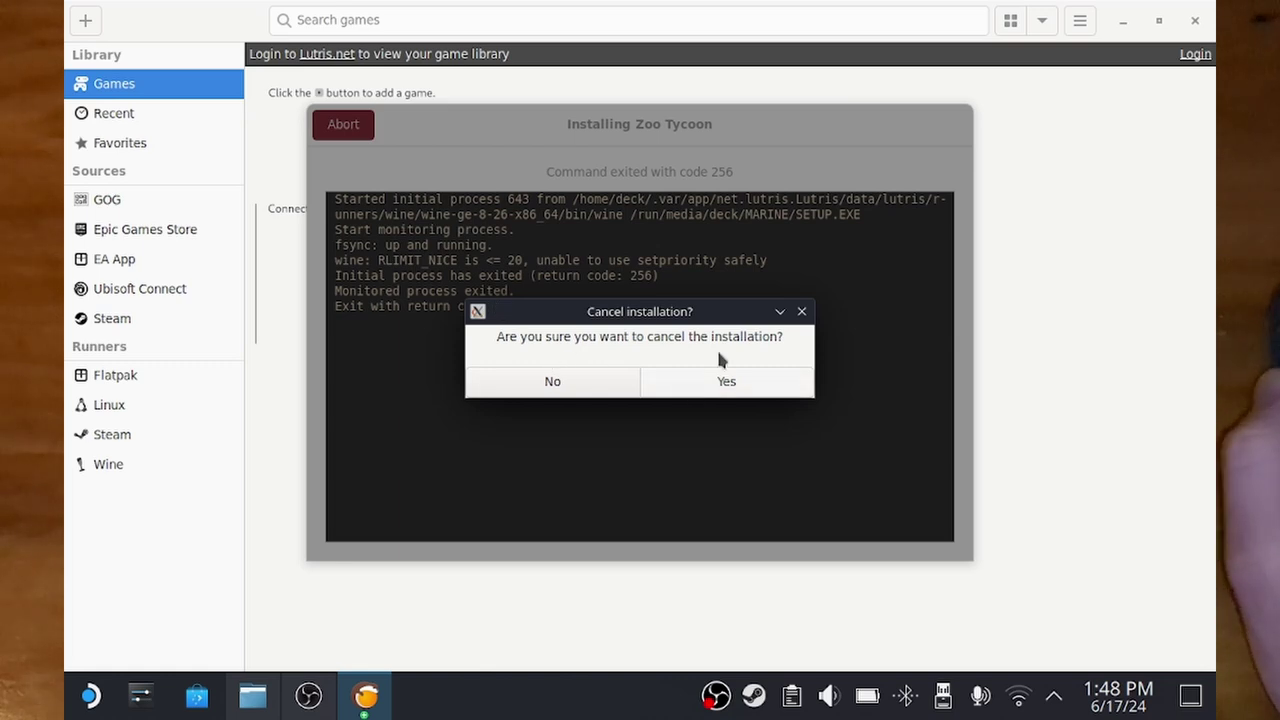
pyautogui.click(722, 381)
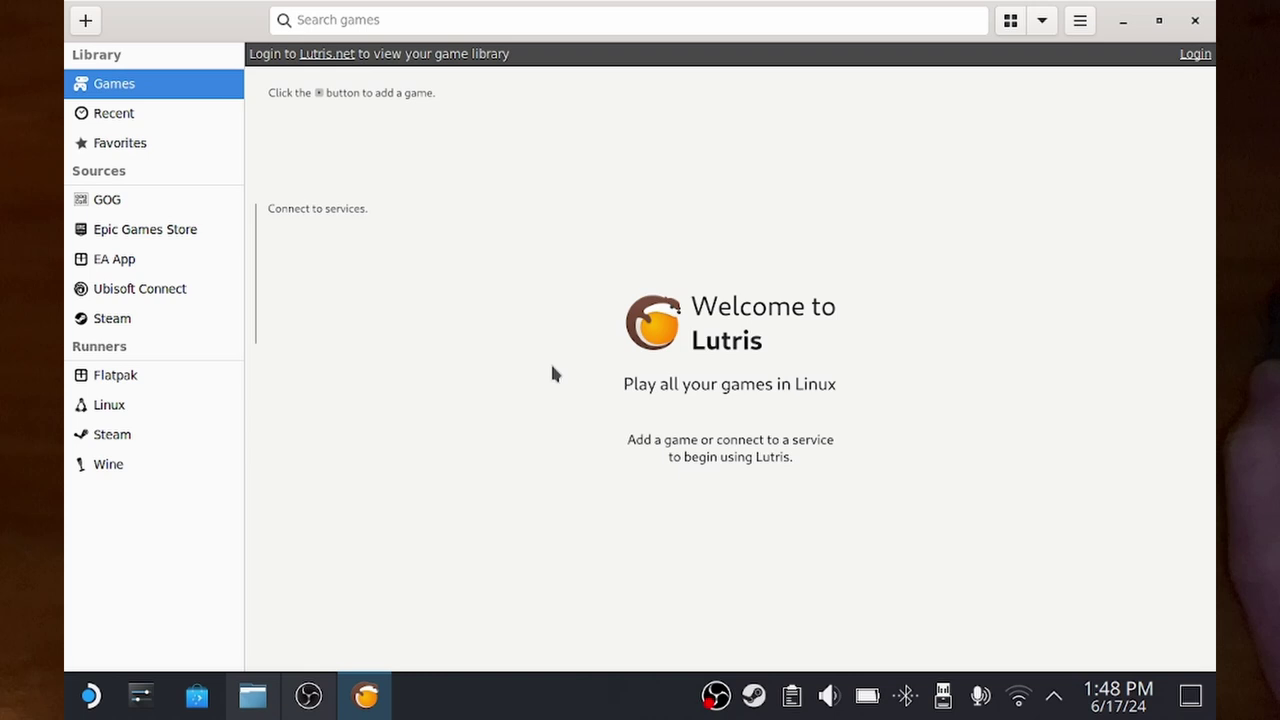
pyautogui.click(1127, 20)
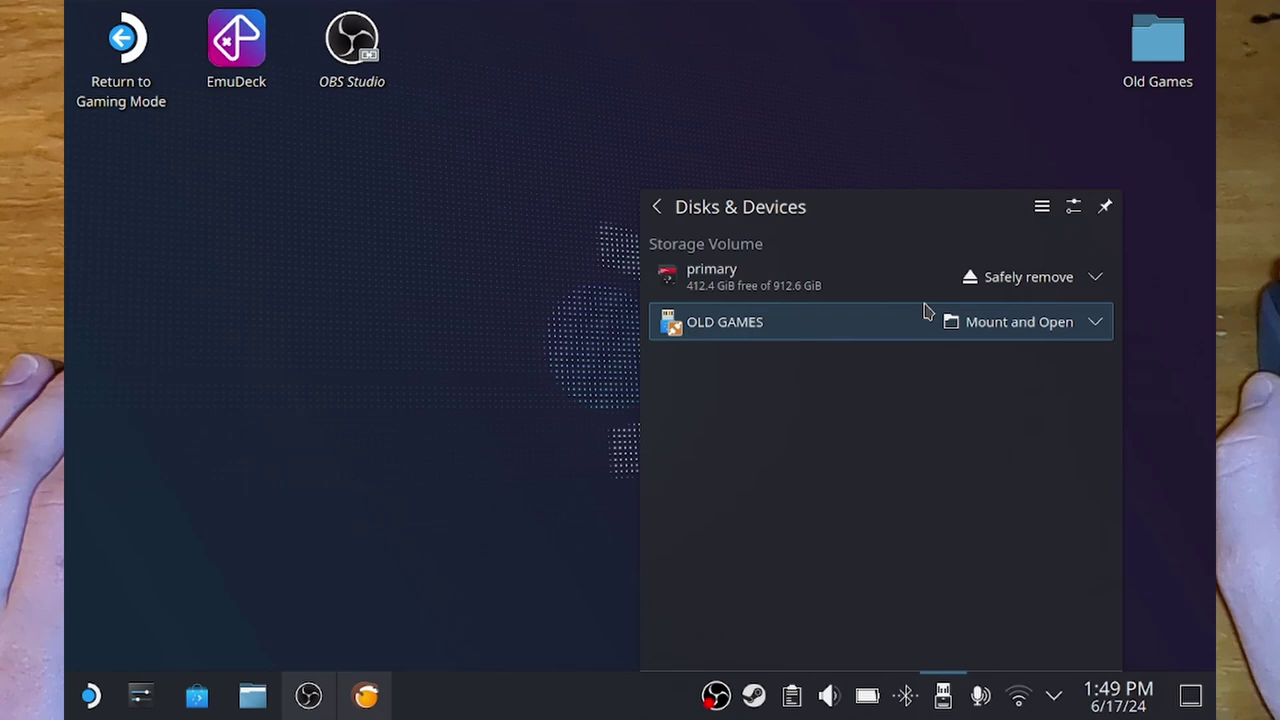
# Step: Mount OLD GAMES and open Zoo-Tycoon-Complete-Collection_NoCD_Win_EN.zip from its NoCDs folder
pyautogui.click(1006, 334)
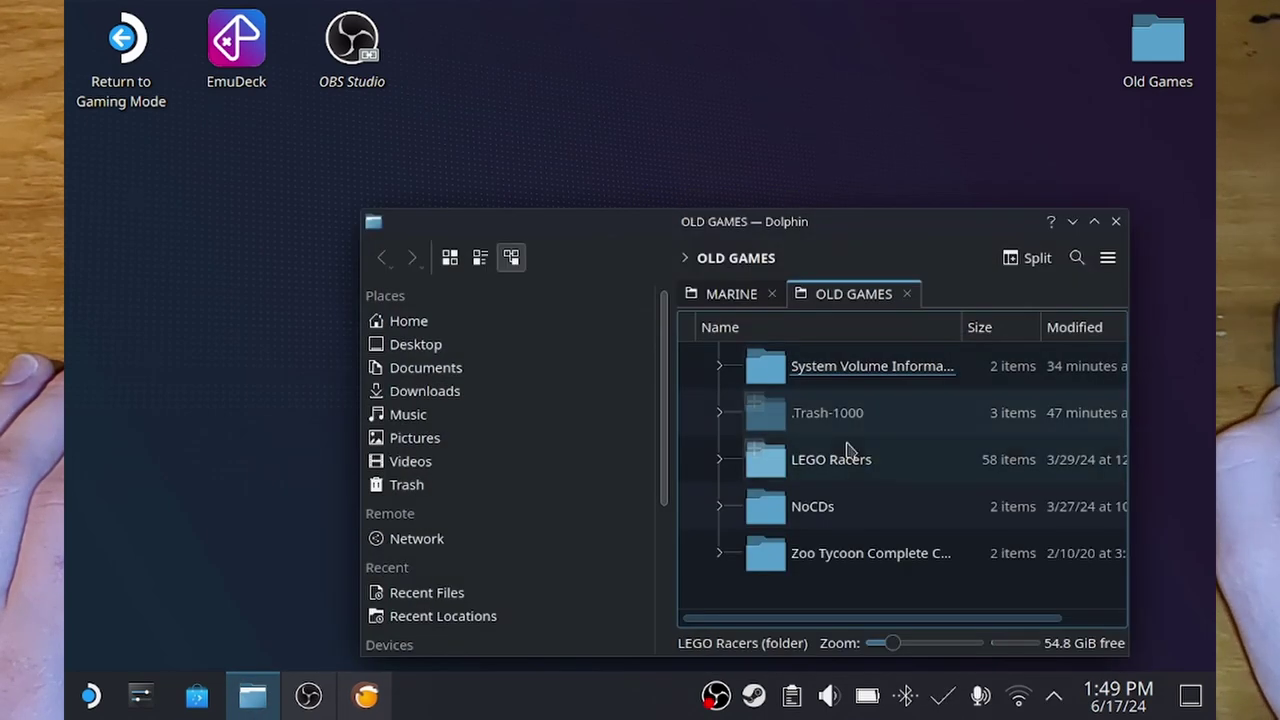
pyautogui.doubleClick(812, 507)
pyautogui.doubleClick(840, 423)
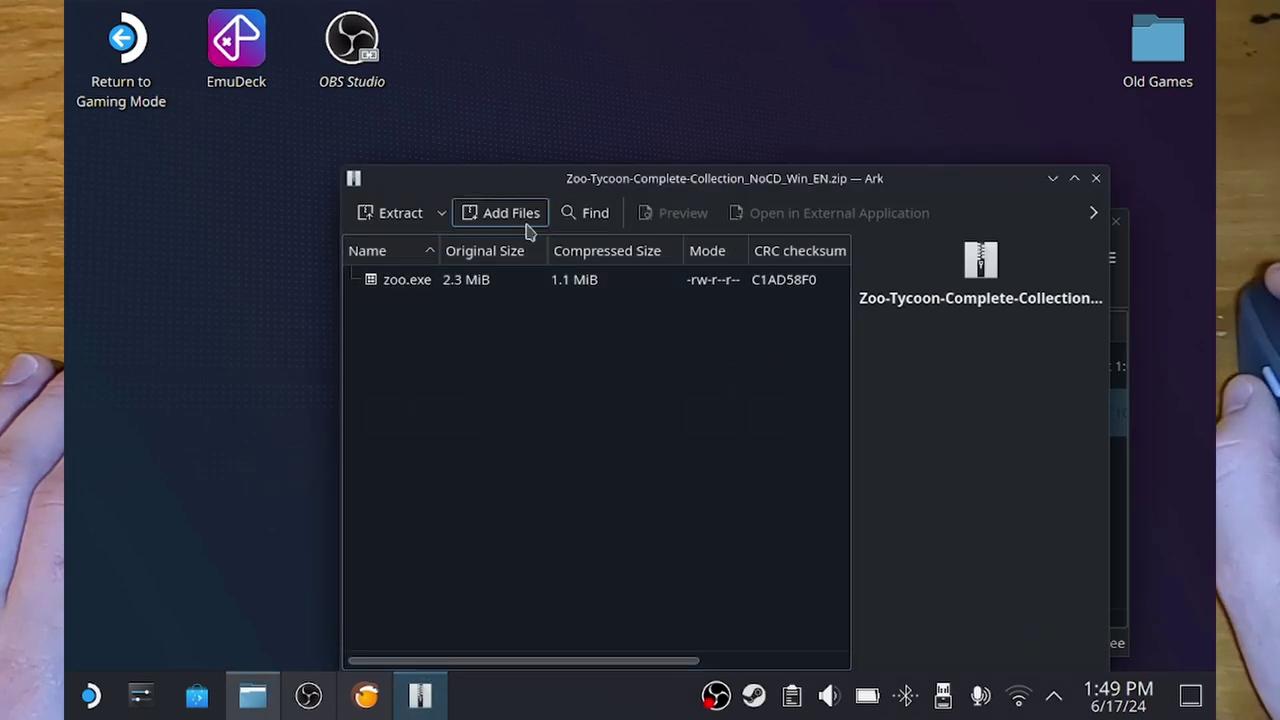
# Step: In the file manager, go to the home folder and open Games
pyautogui.moveTo(517, 203); pyautogui.dragTo(725, 280)
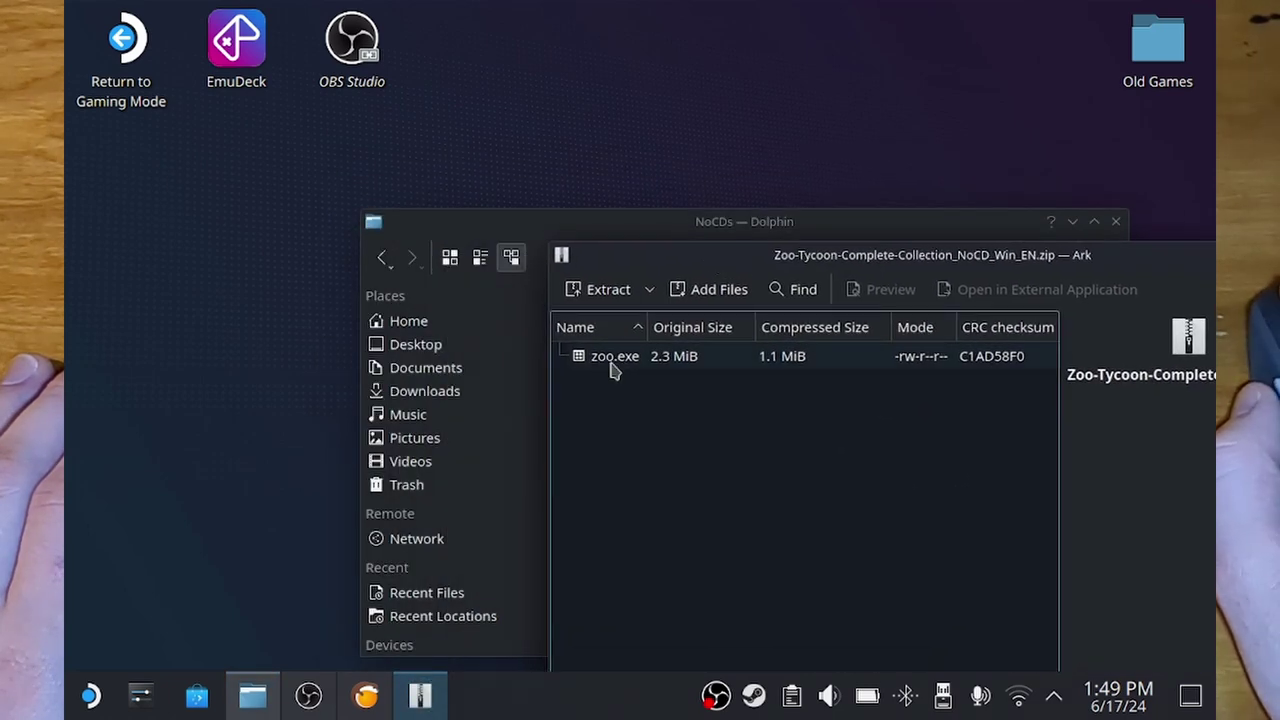
pyautogui.click(618, 236)
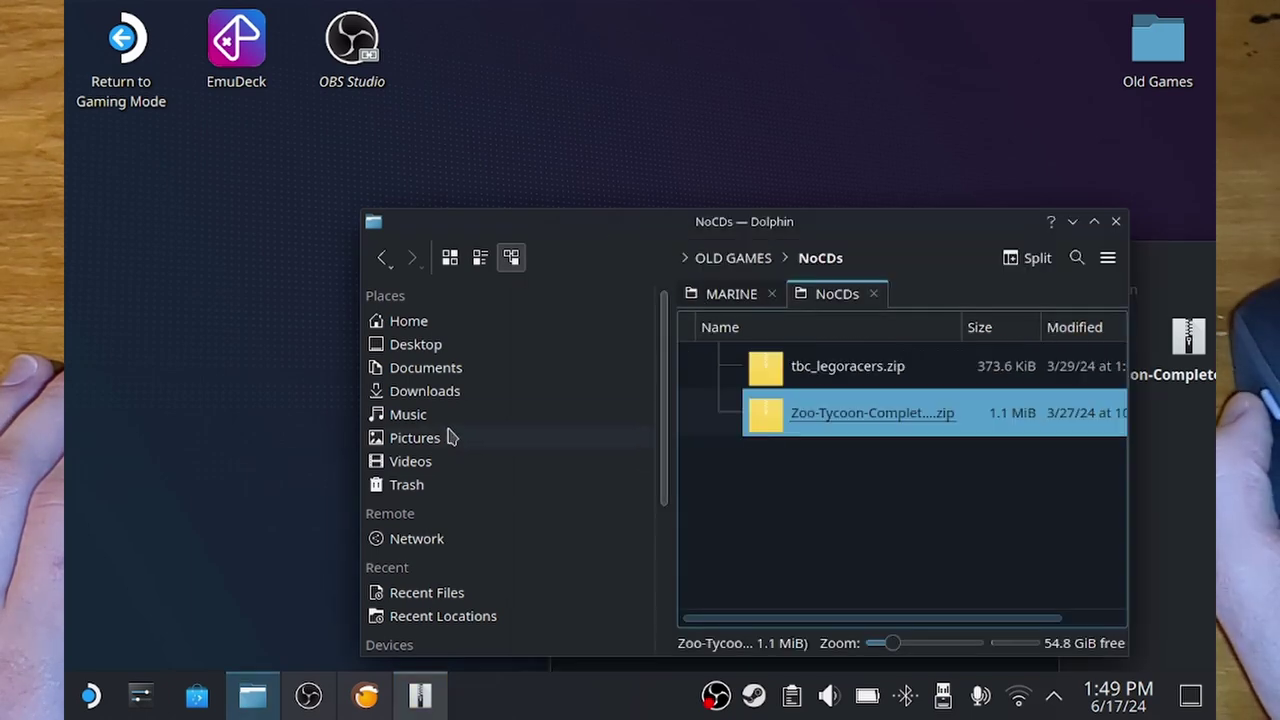
pyautogui.click(415, 344)
pyautogui.click(408, 320)
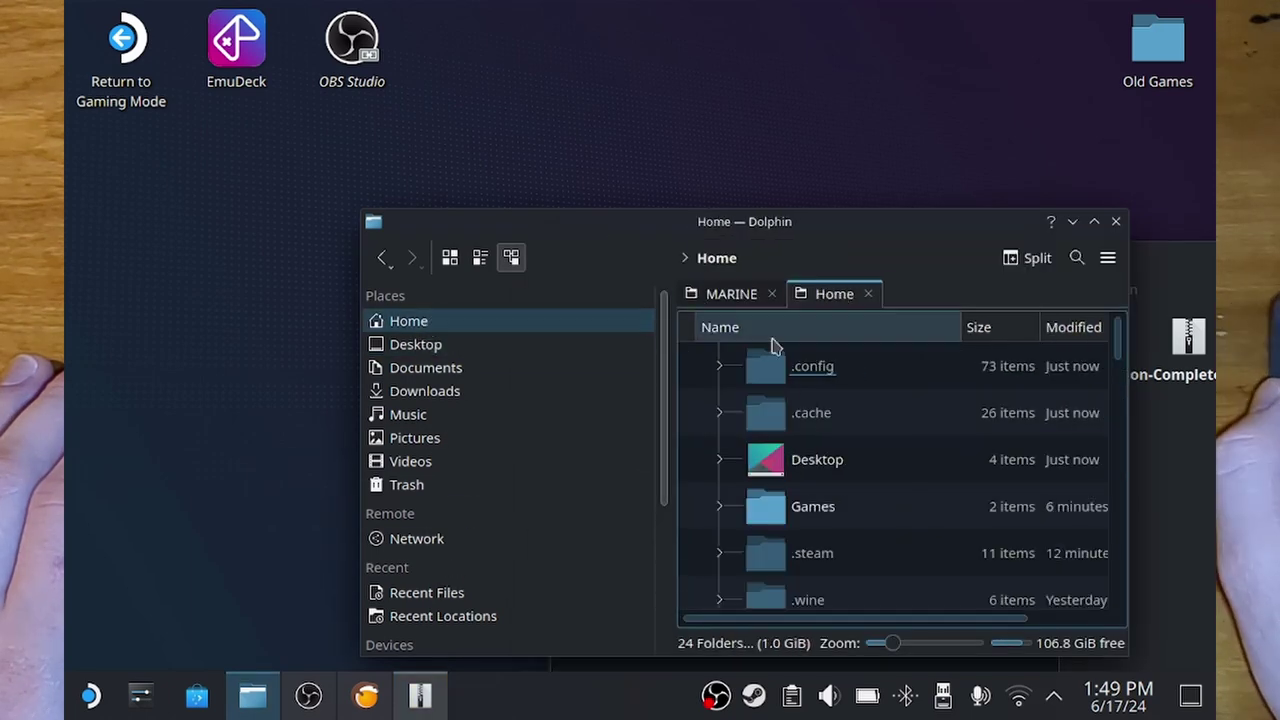
pyautogui.click(813, 507)
pyautogui.doubleClick(820, 507)
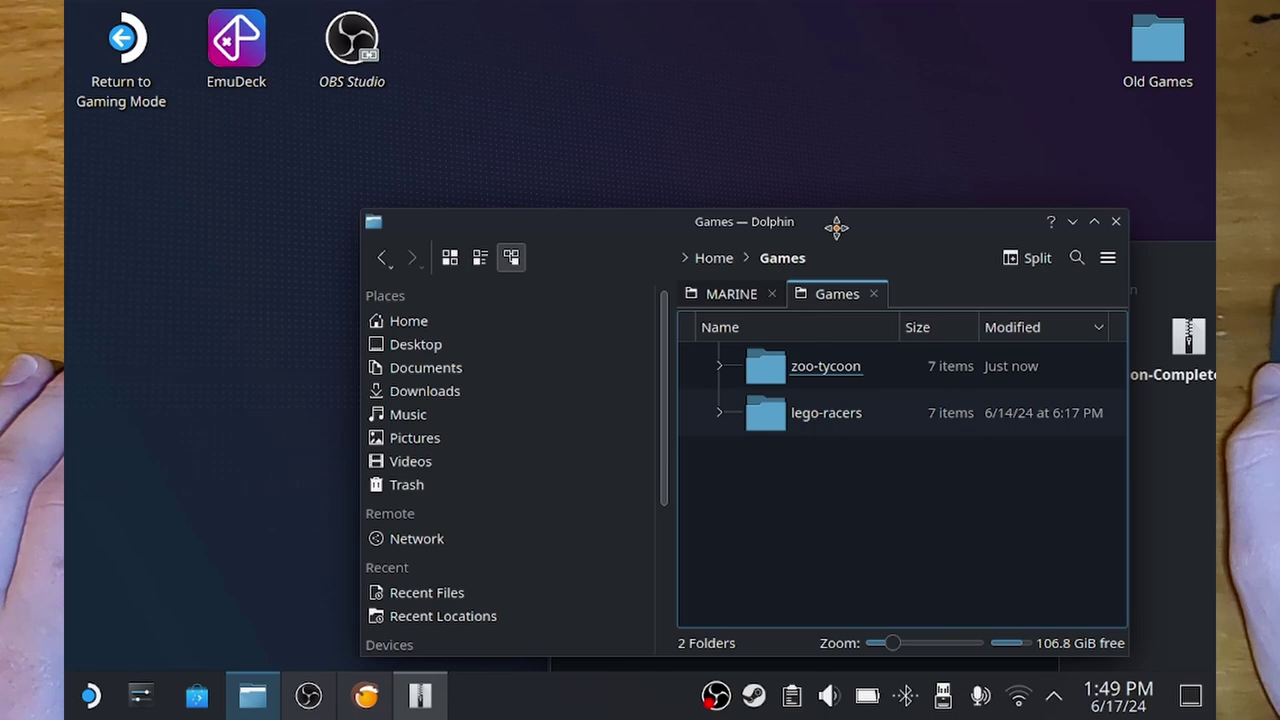
# Step: Browse into zoo-tycoon > drive_c > Program Files (x86) > Microsoft Games > Zoo Tycoon
pyautogui.moveTo(836, 228); pyautogui.dragTo(524, 75)
pyautogui.doubleClick(514, 212)
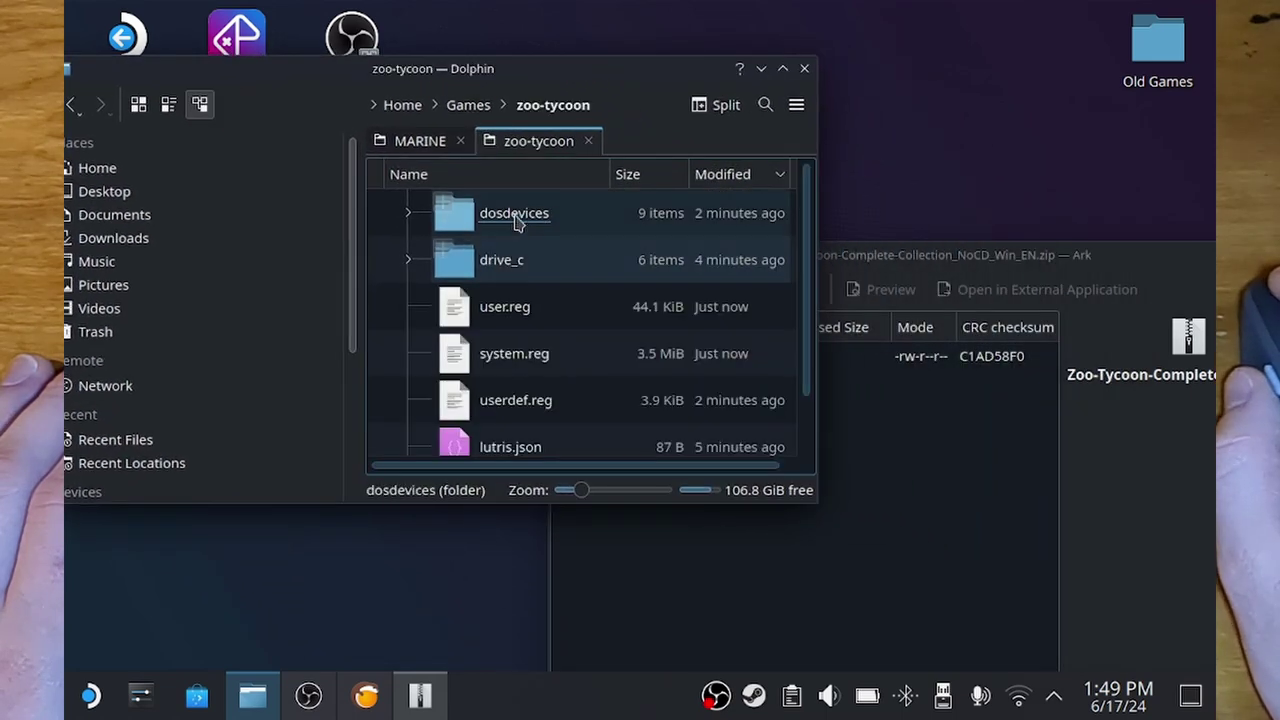
pyautogui.doubleClick(510, 272)
pyautogui.doubleClick(555, 260)
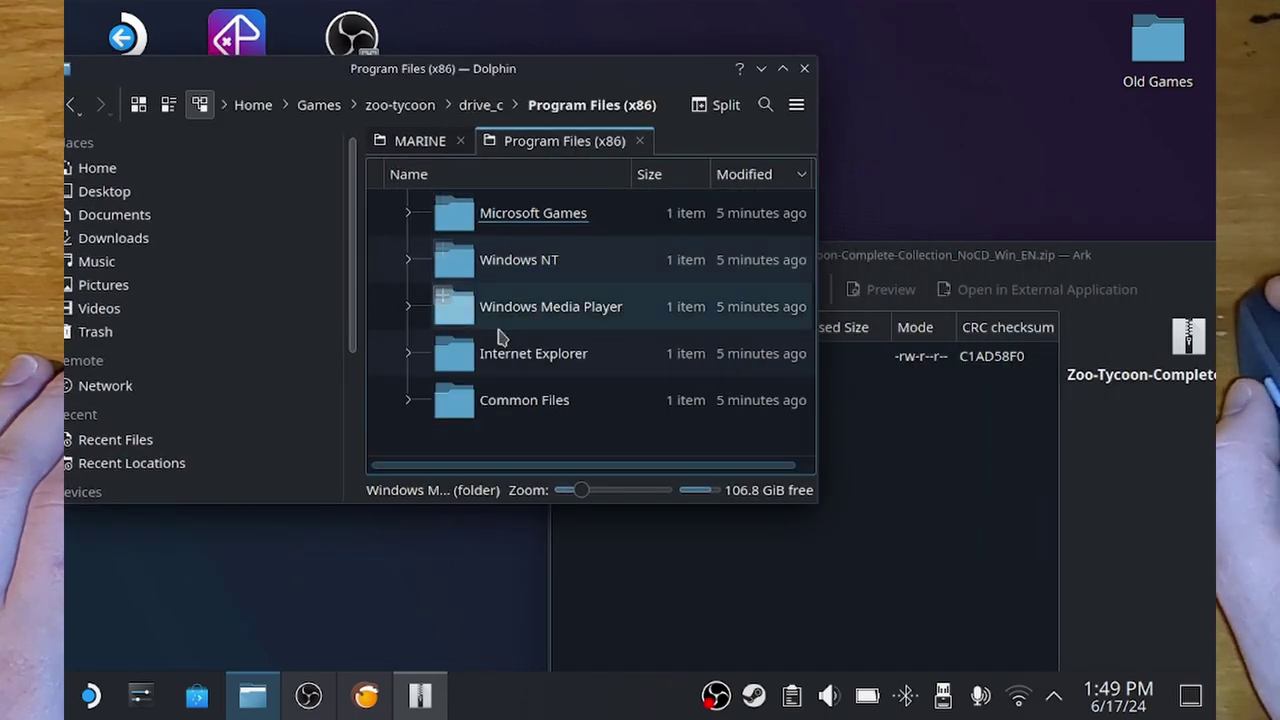
pyautogui.doubleClick(525, 216)
pyautogui.doubleClick(486, 215)
pyautogui.scroll(-5, 500, 340)
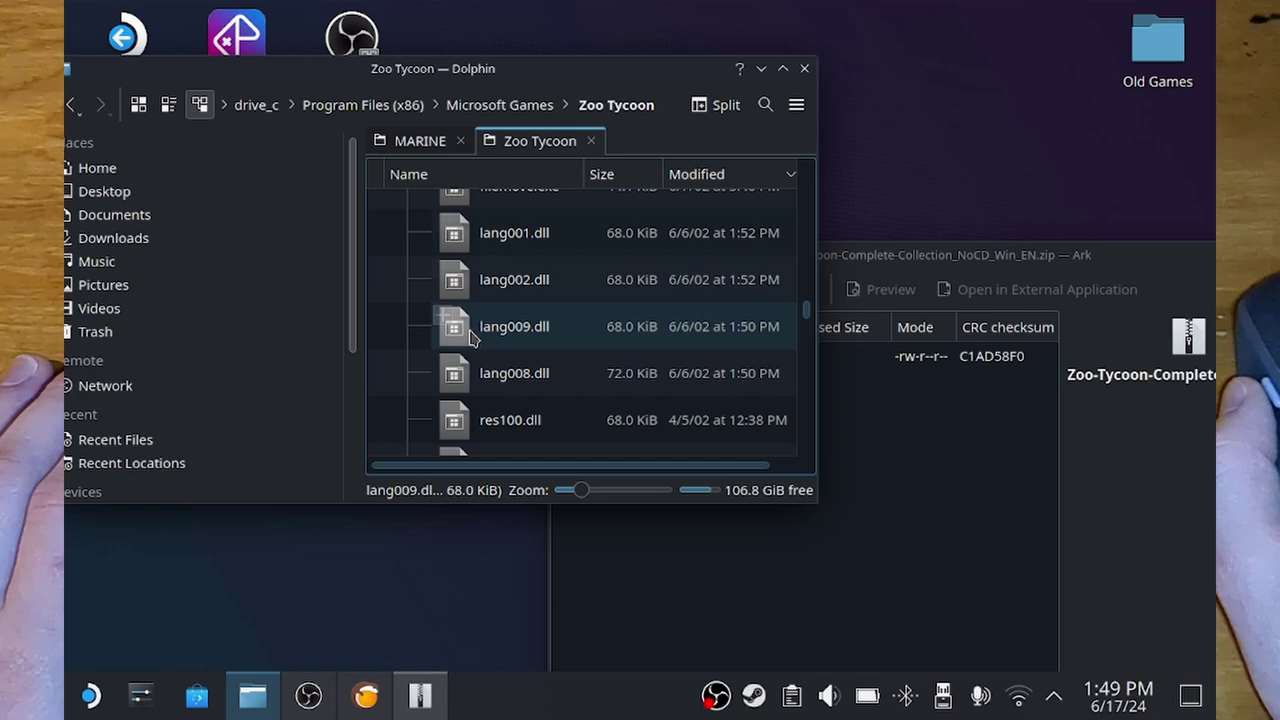
pyautogui.scroll(-10, 470, 335)
# Step: Drag zoo.exe from the archive into the Zoo Tycoon folder, then close Ark and Dolphin
pyautogui.click(720, 549)
pyautogui.click(603, 368)
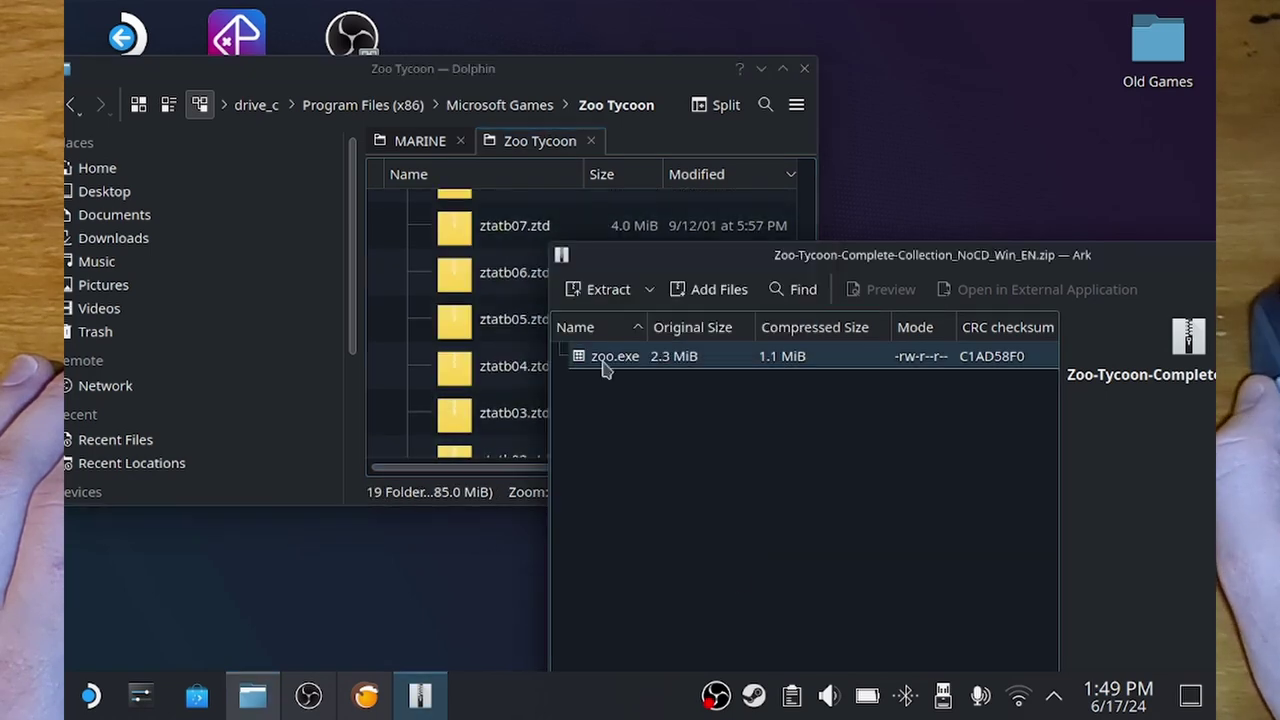
pyautogui.moveTo(603, 368); pyautogui.dragTo(450, 366)
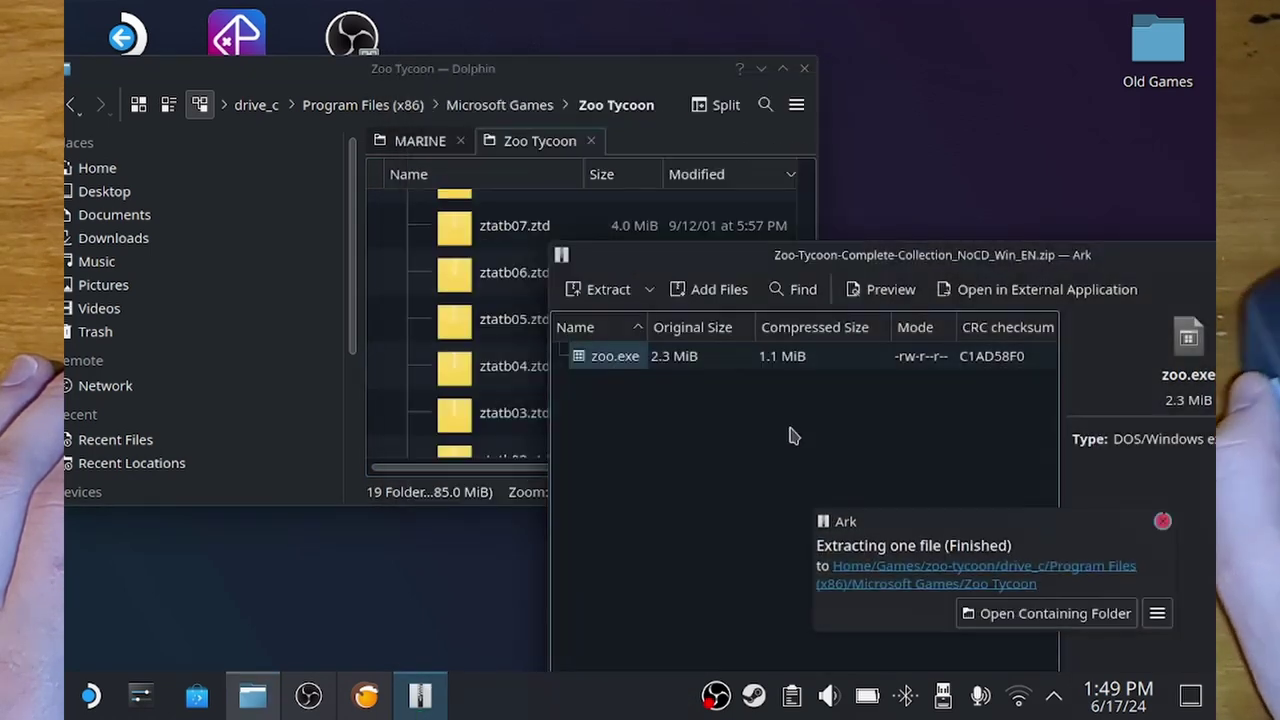
pyautogui.moveTo(1190, 262); pyautogui.dragTo(986, 270)
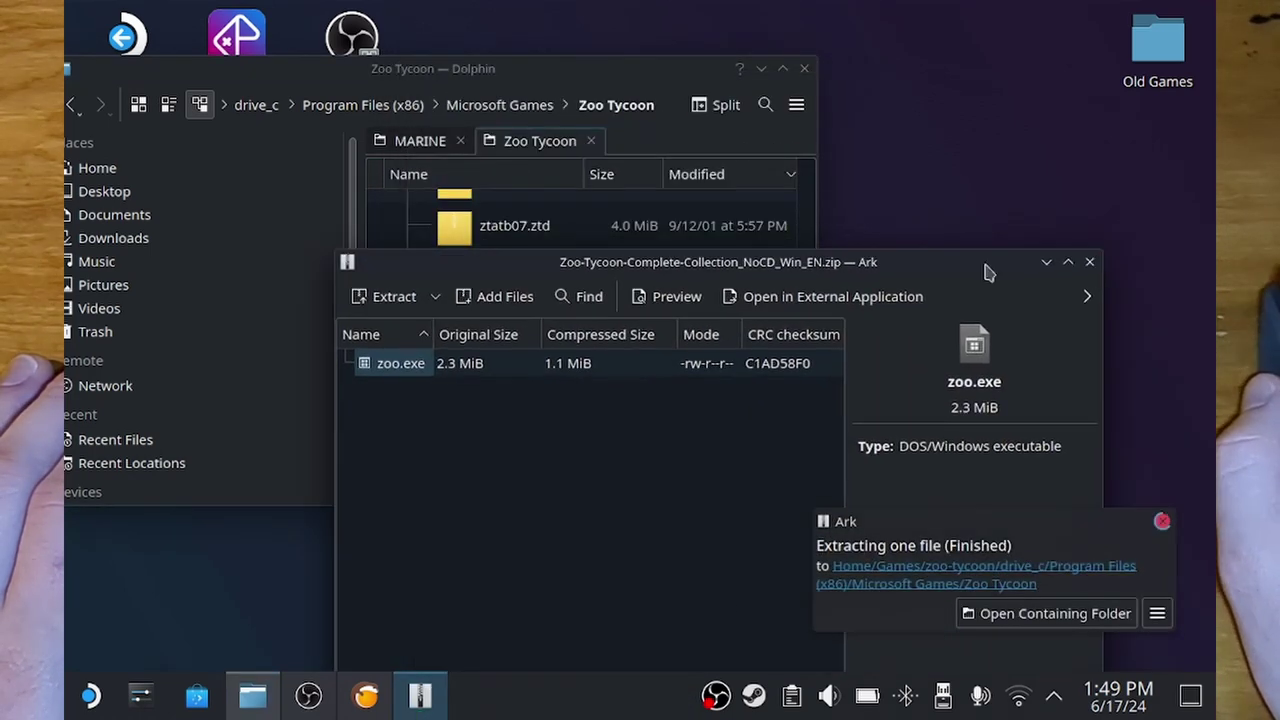
pyautogui.click(1090, 262)
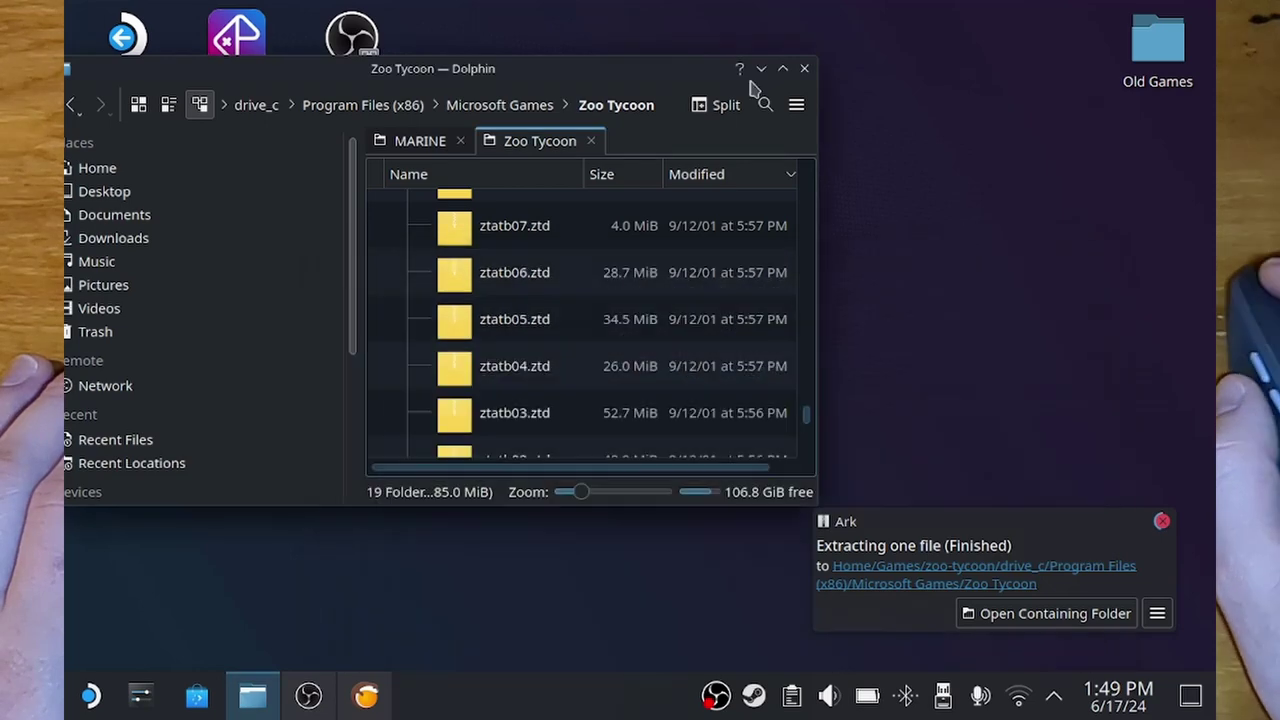
pyautogui.click(805, 70)
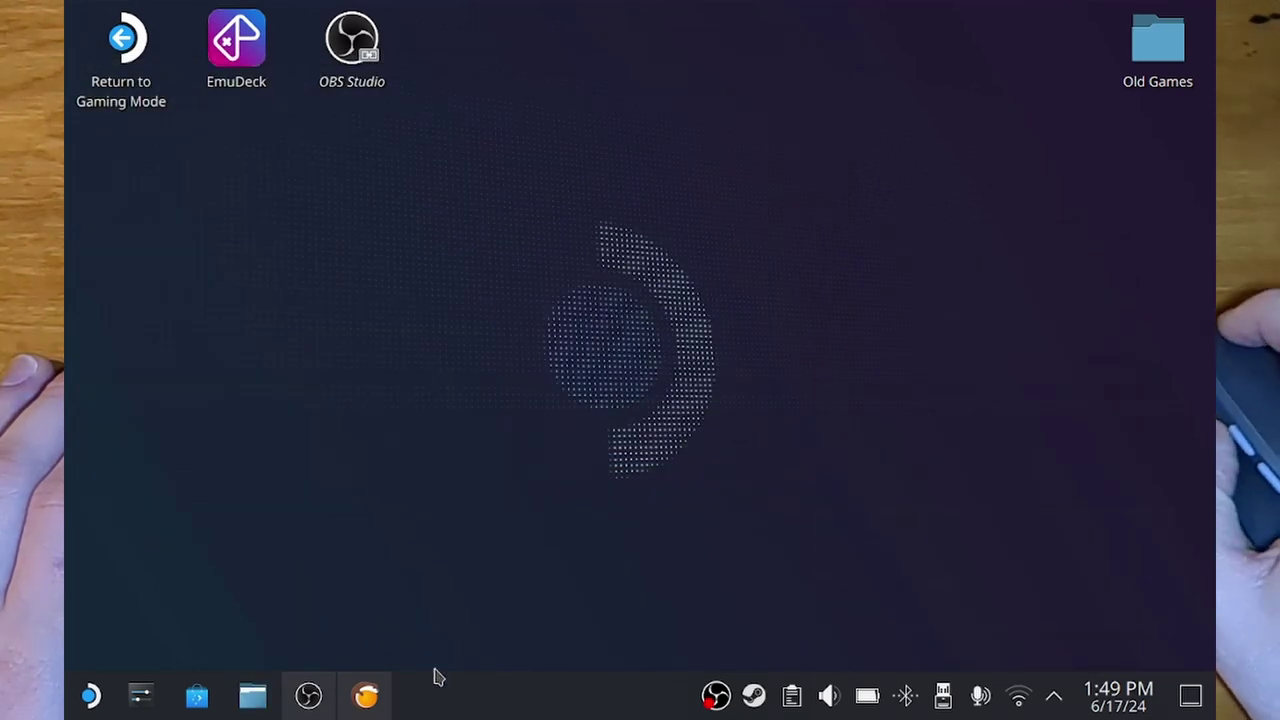
# Step: Add a locally installed game in Lutris named Zoo Tycoon using the Wine runner
pyautogui.click(366, 695)
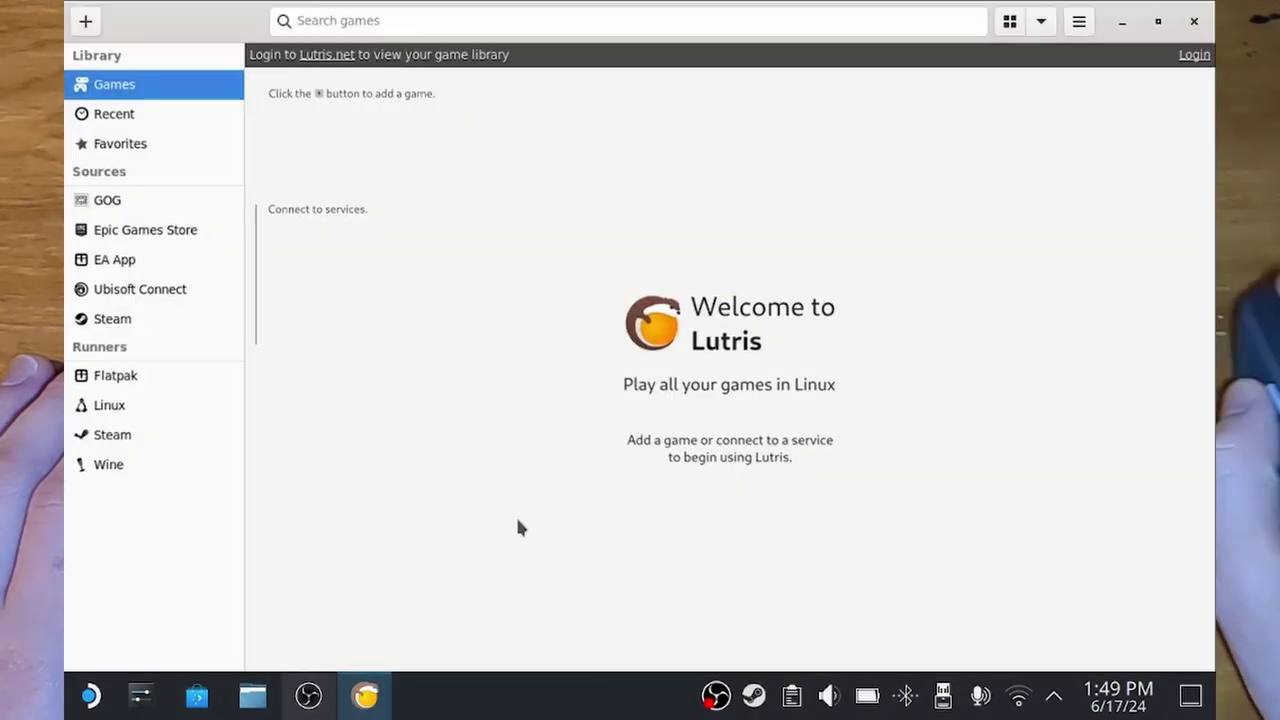
pyautogui.click(82, 20)
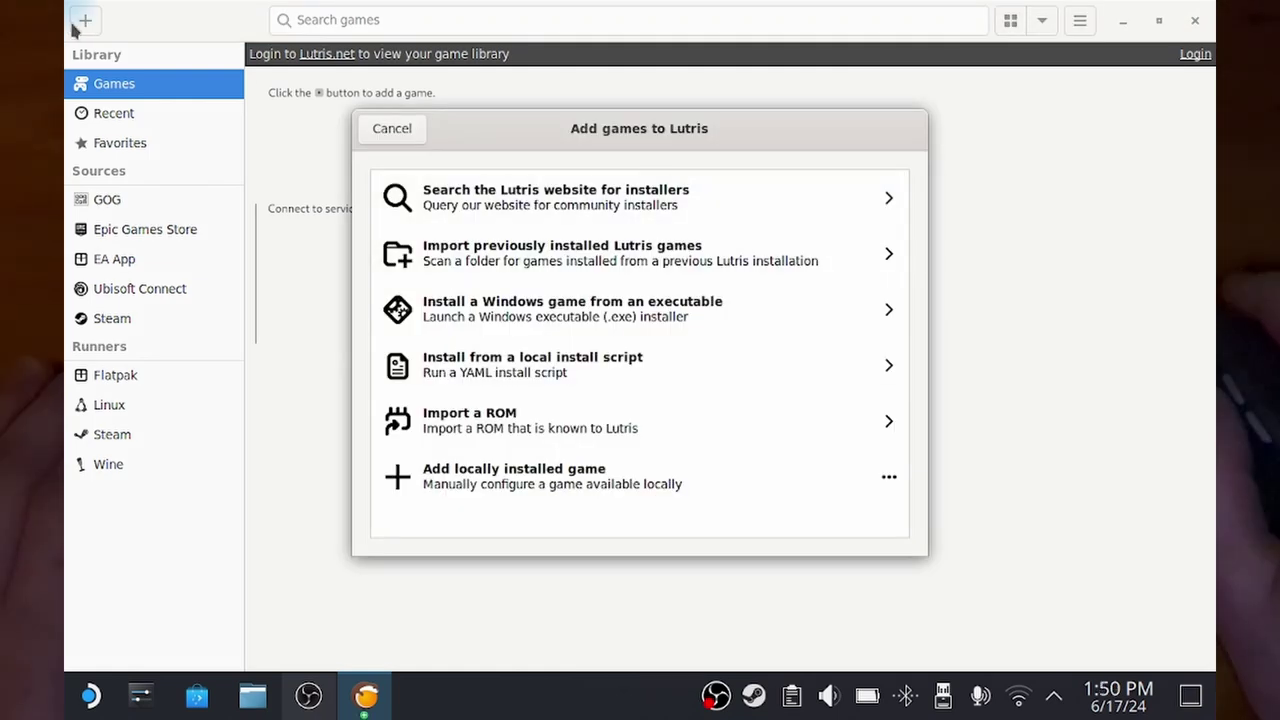
pyautogui.click(502, 486)
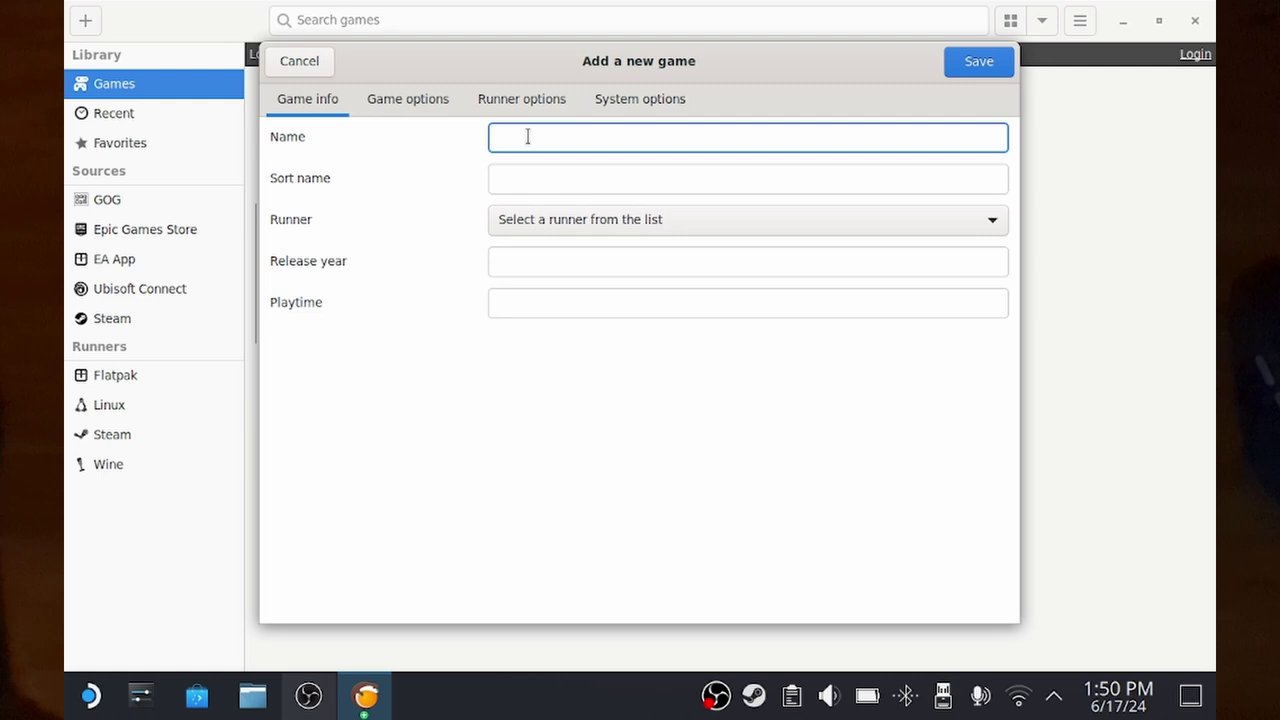
pyautogui.write('Zoo Tyc')
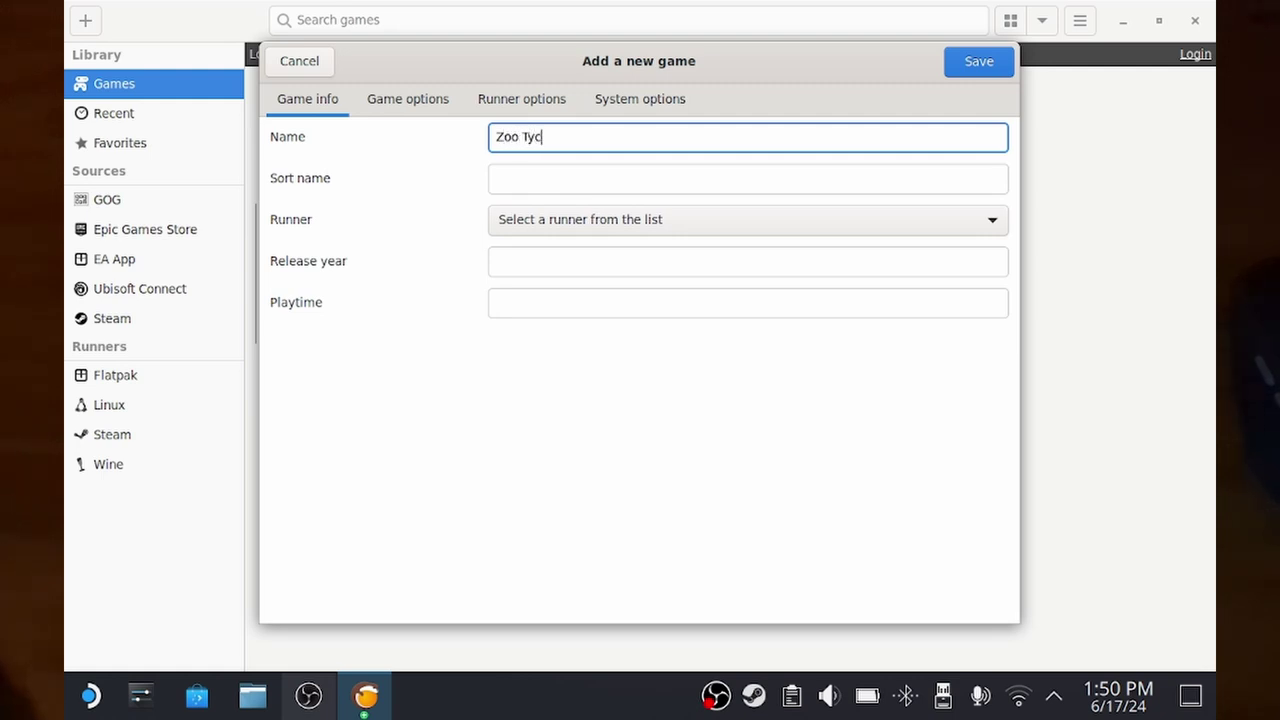
pyautogui.write('oon')
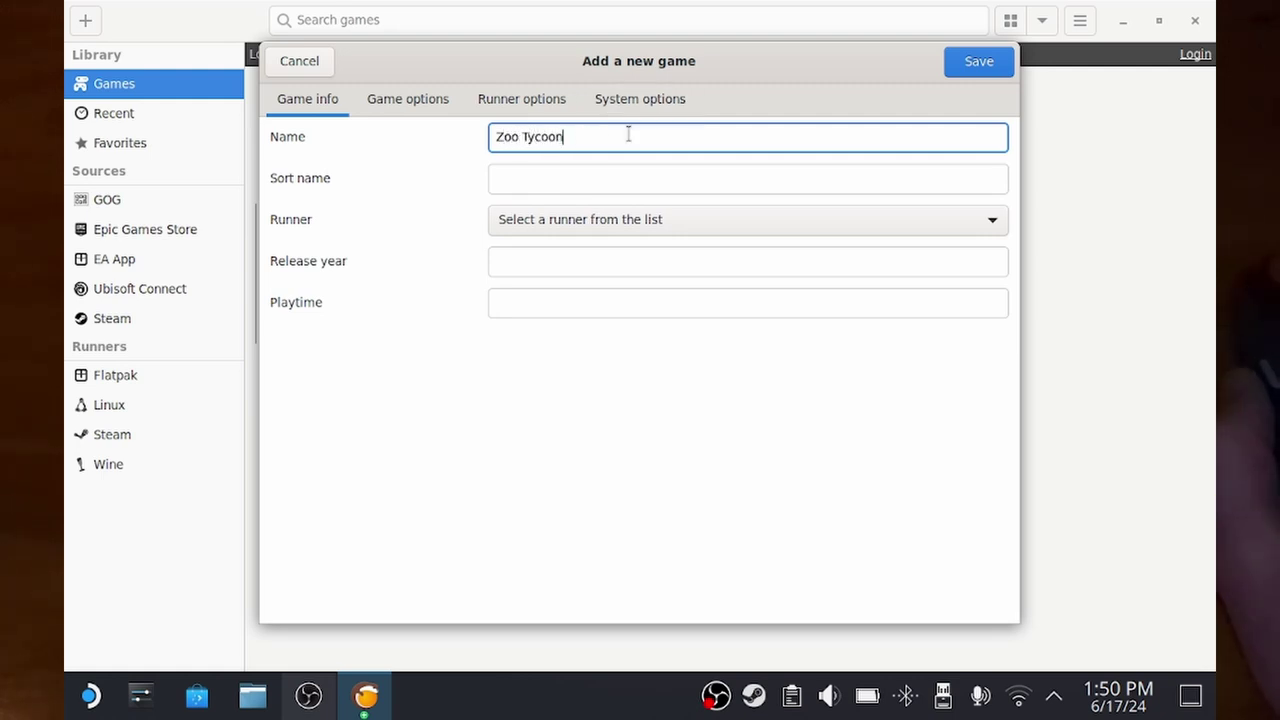
pyautogui.click(623, 219)
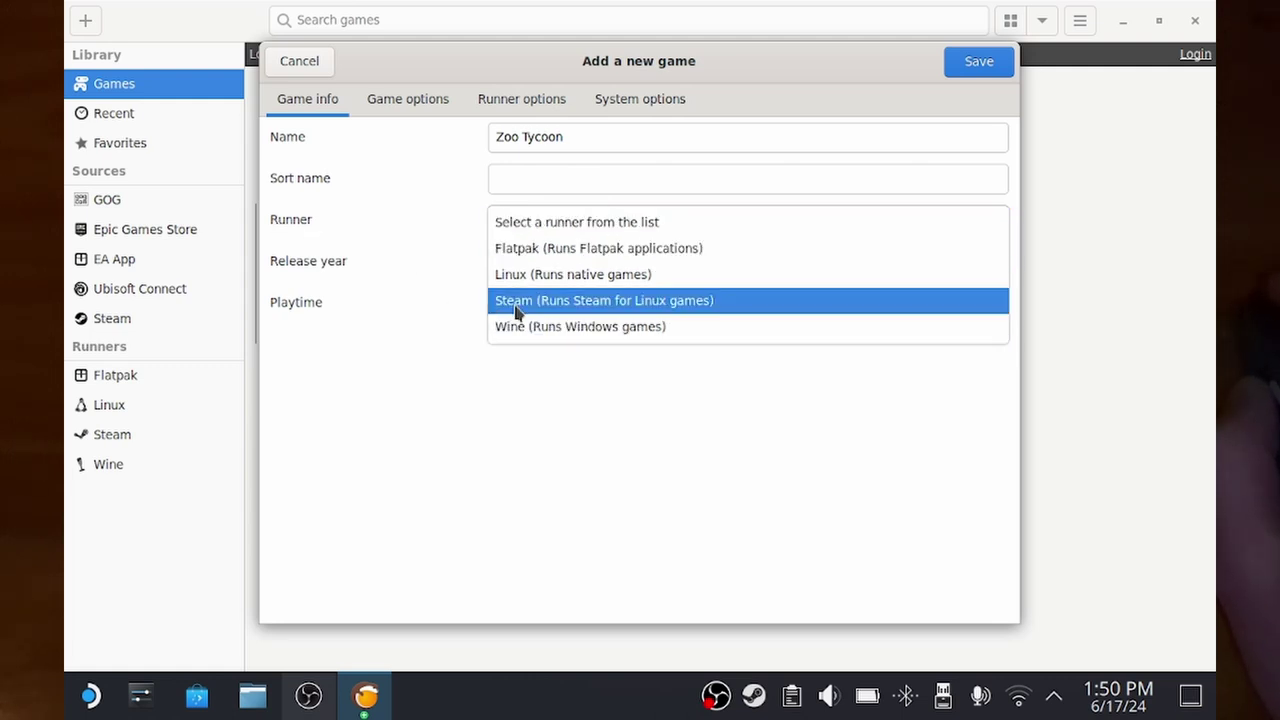
pyautogui.click(561, 338)
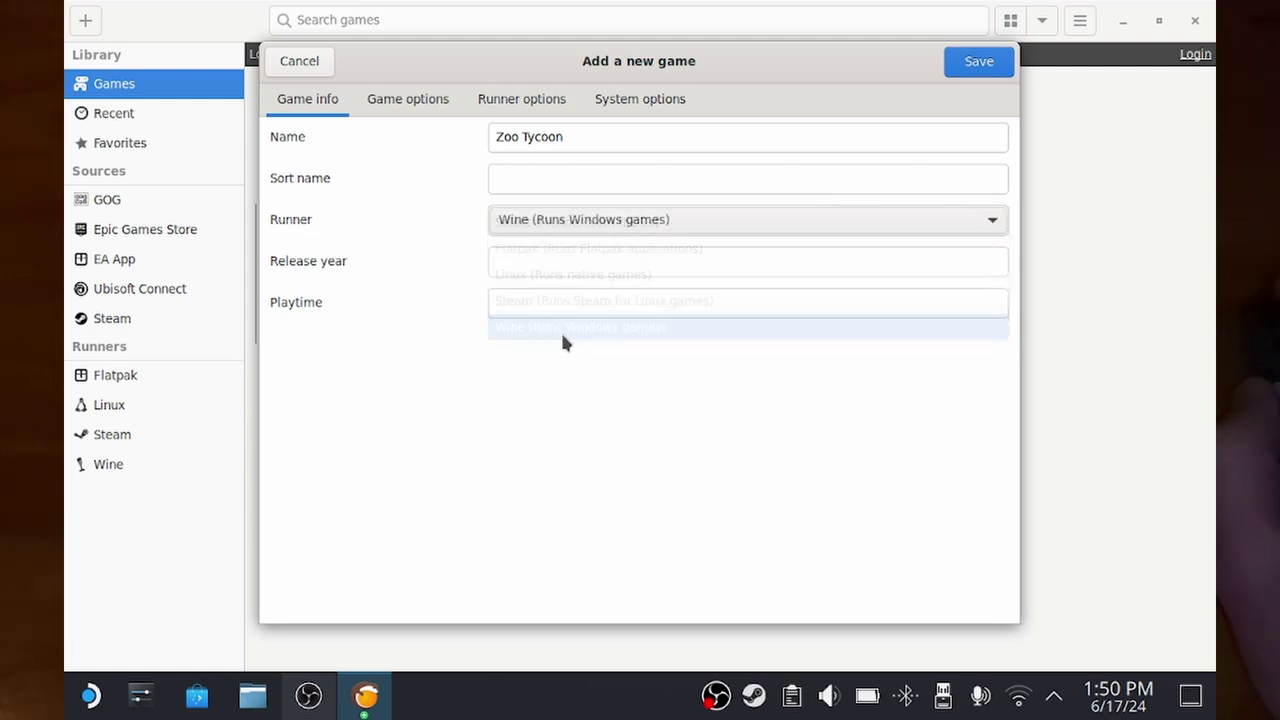
pyautogui.click(404, 106)
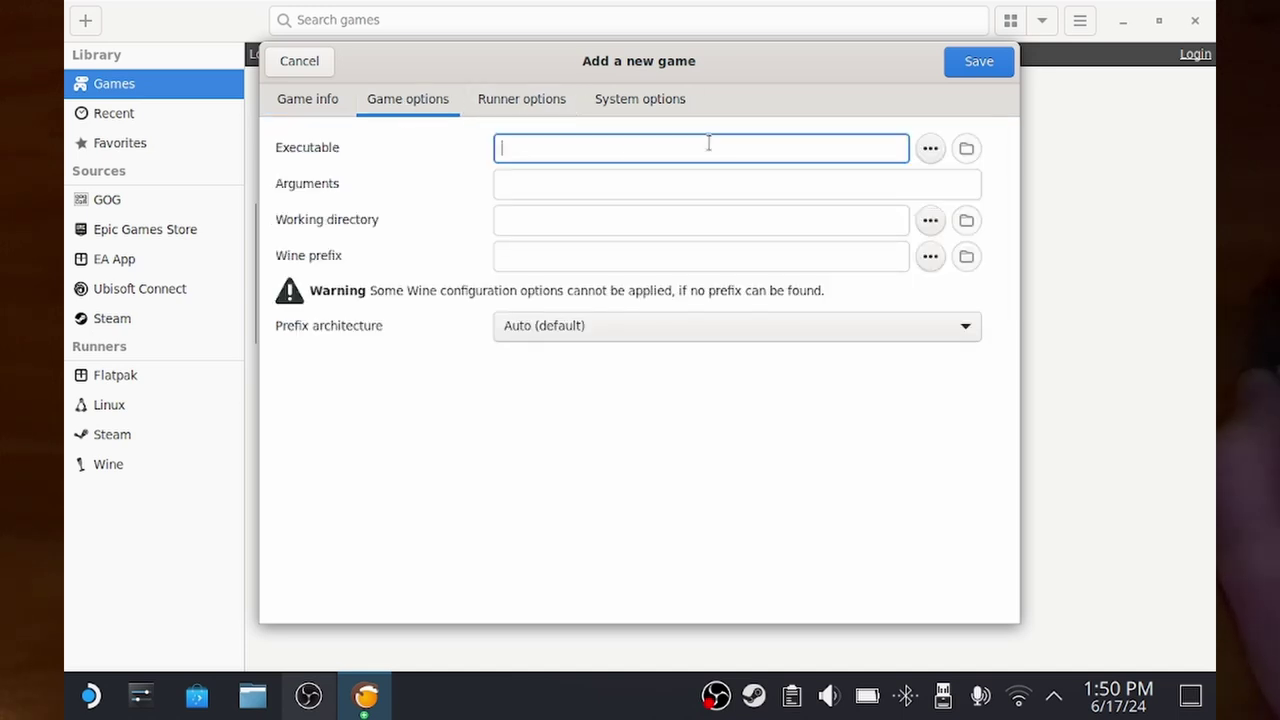
# Step: Browse for the executable into Games/zoo-tycoon/drive_c/Program Files (x86)/Microsoft Games/Zoo Tycoon
pyautogui.click(407, 100)
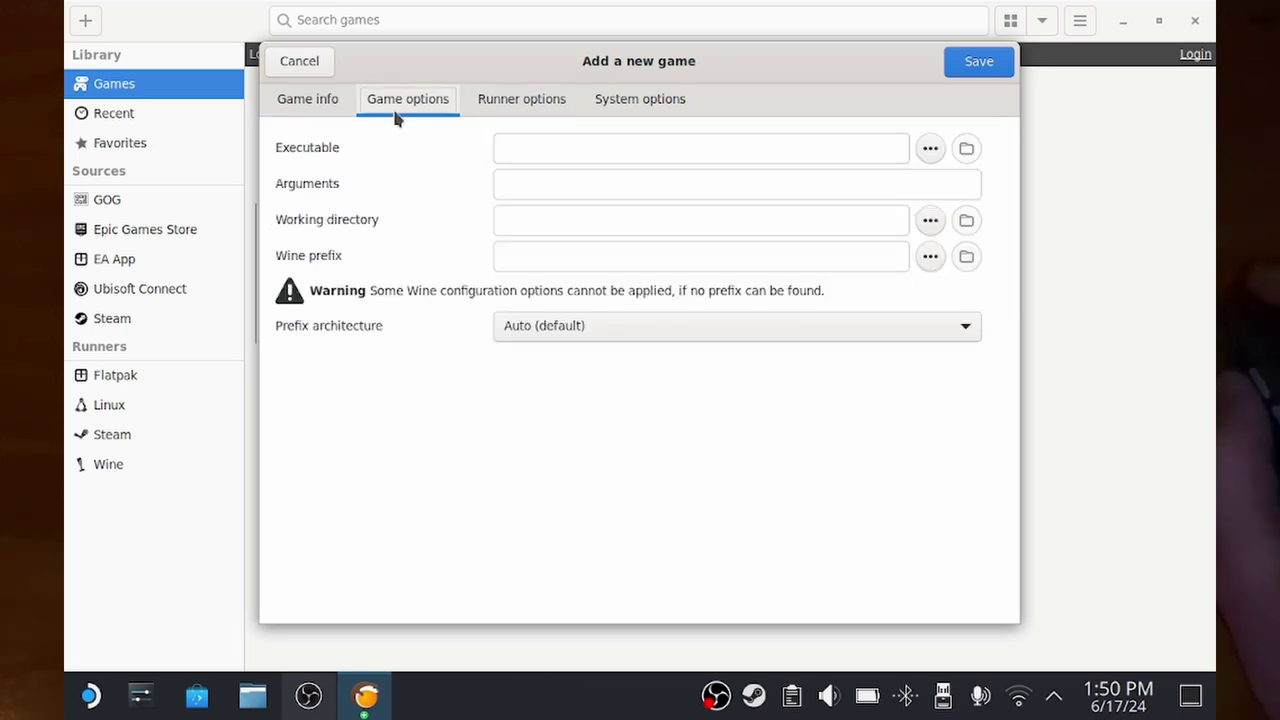
pyautogui.click(568, 149)
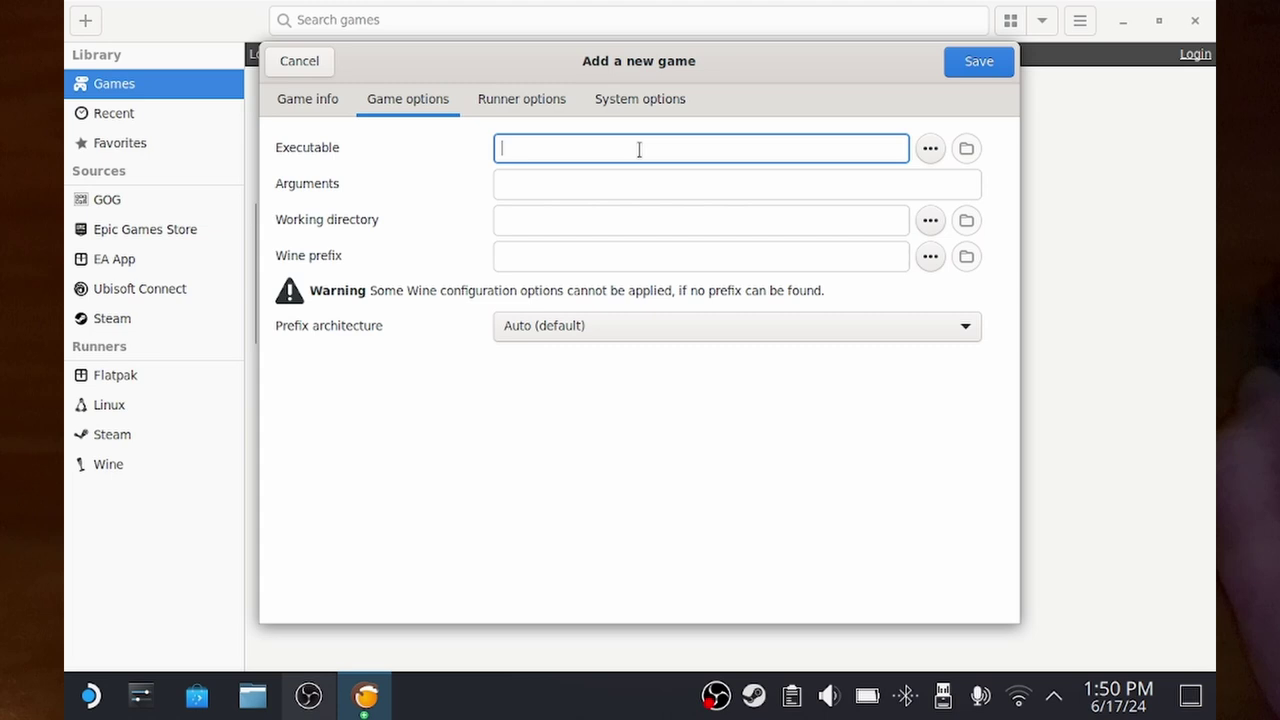
pyautogui.click(930, 149)
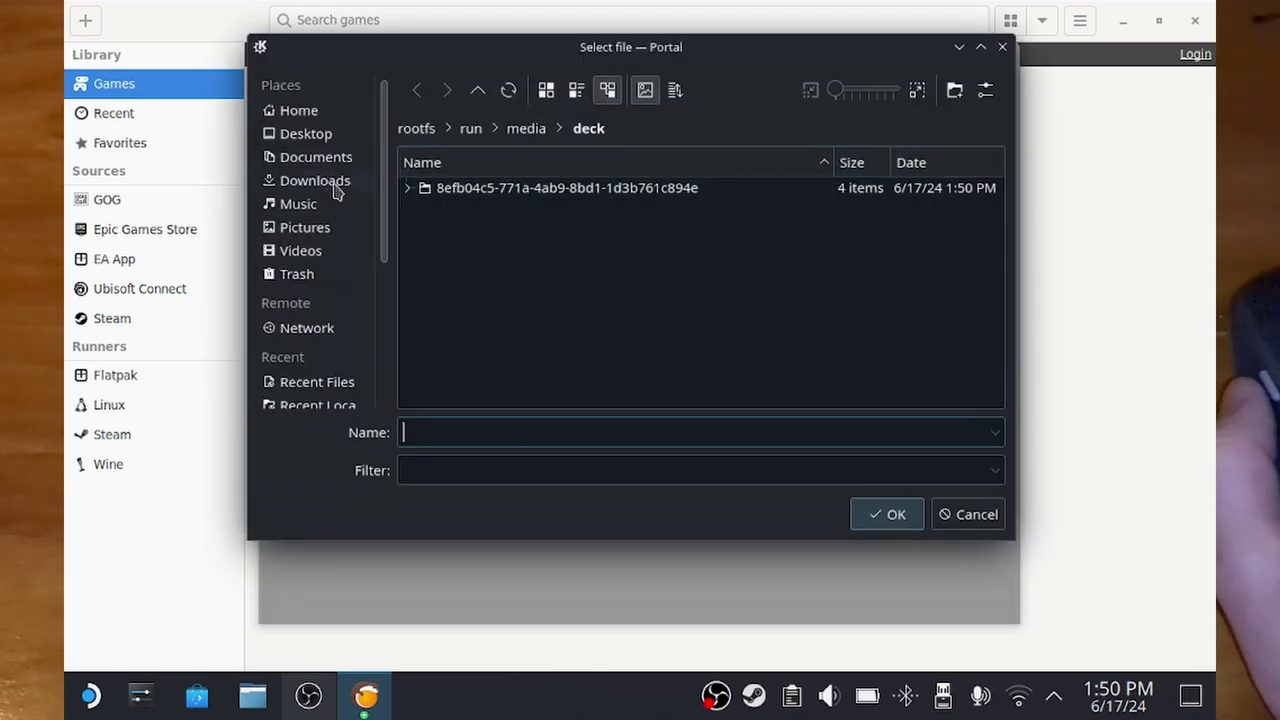
pyautogui.click(312, 114)
pyautogui.doubleClick(472, 339)
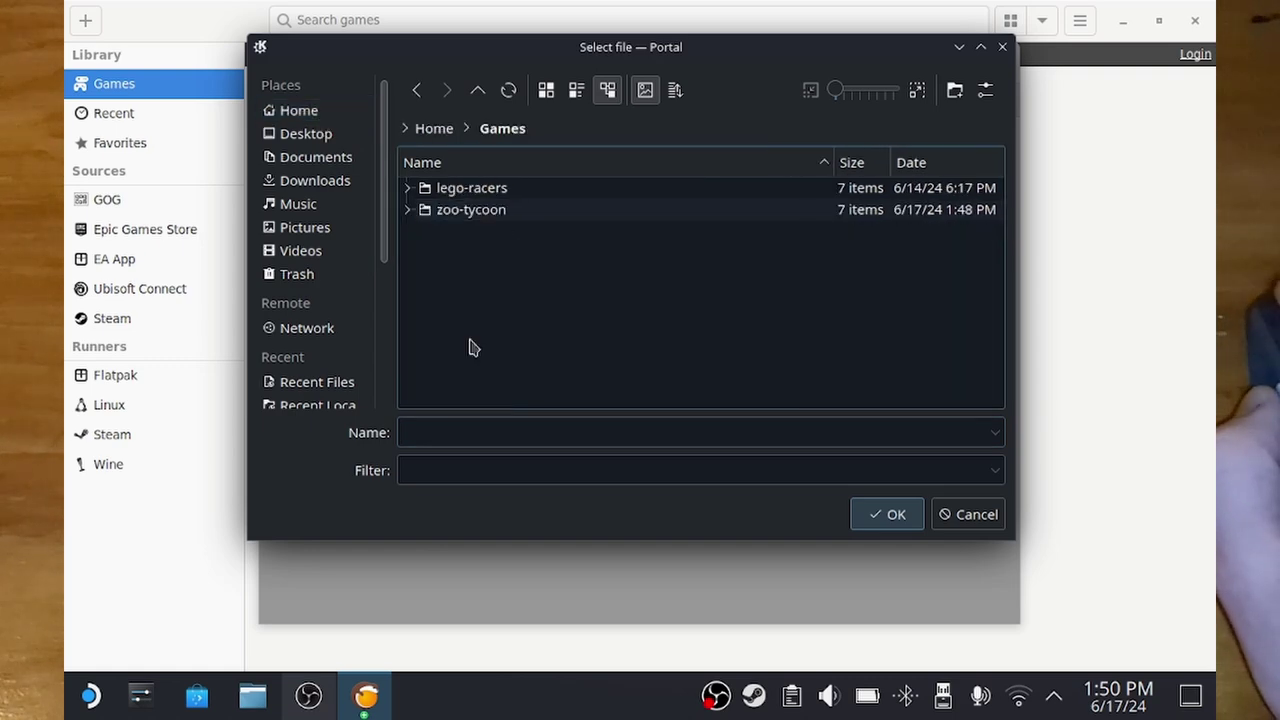
pyautogui.doubleClick(490, 212)
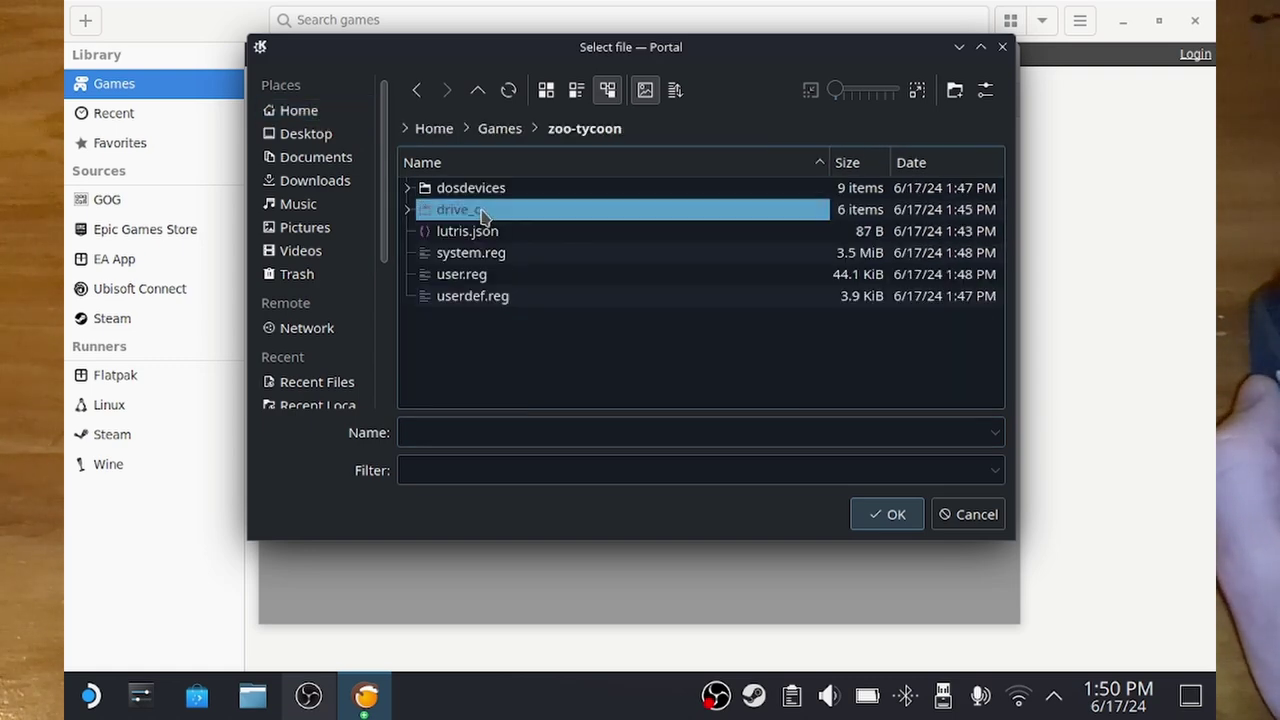
pyautogui.doubleClick(486, 210)
pyautogui.doubleClick(480, 210)
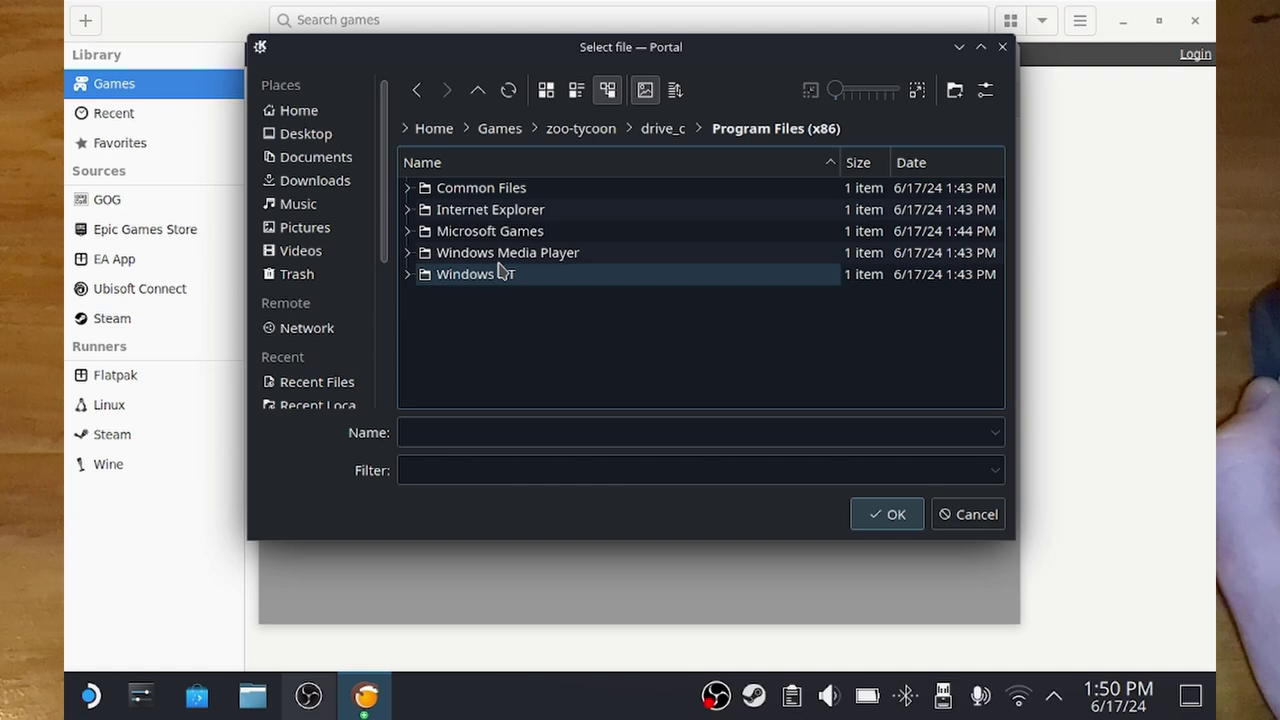
pyautogui.doubleClick(500, 232)
pyautogui.doubleClick(503, 199)
# Step: Choose zoo.exe as the executable, review runner and system settings, and save the entry
pyautogui.scroll(-20, 557, 275)
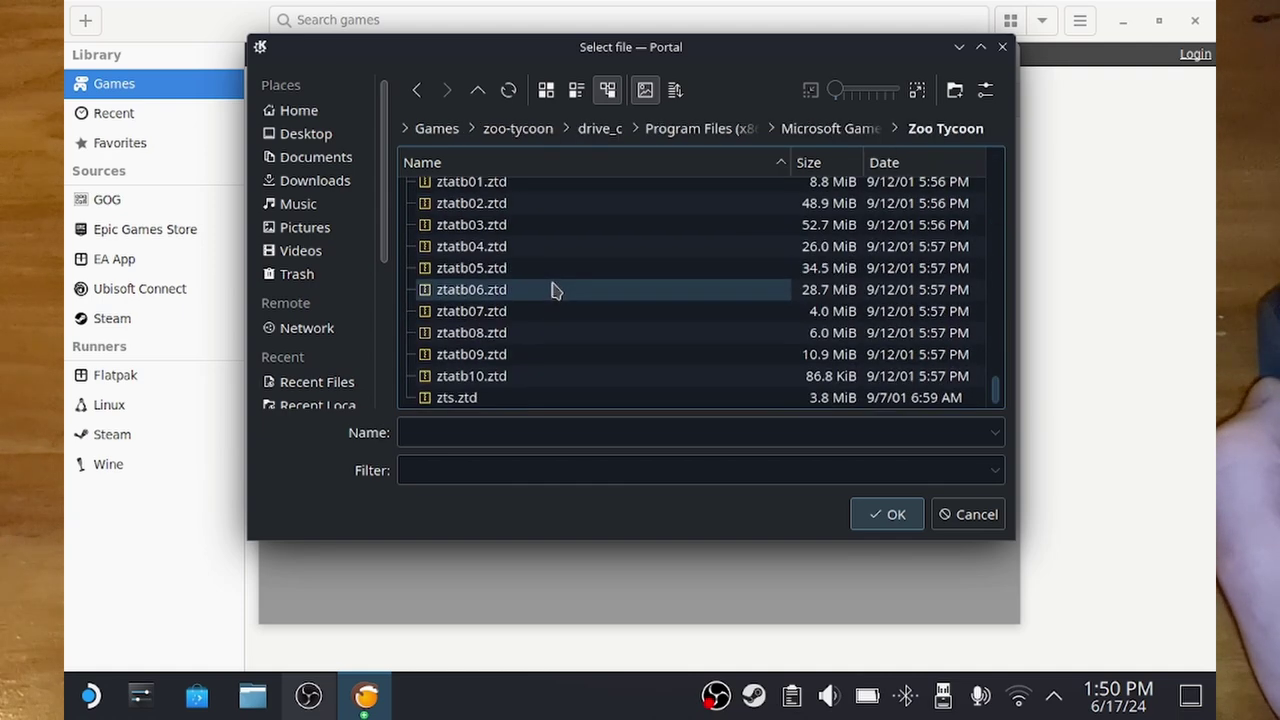
pyautogui.scroll(3, 543, 357)
pyautogui.click(466, 230)
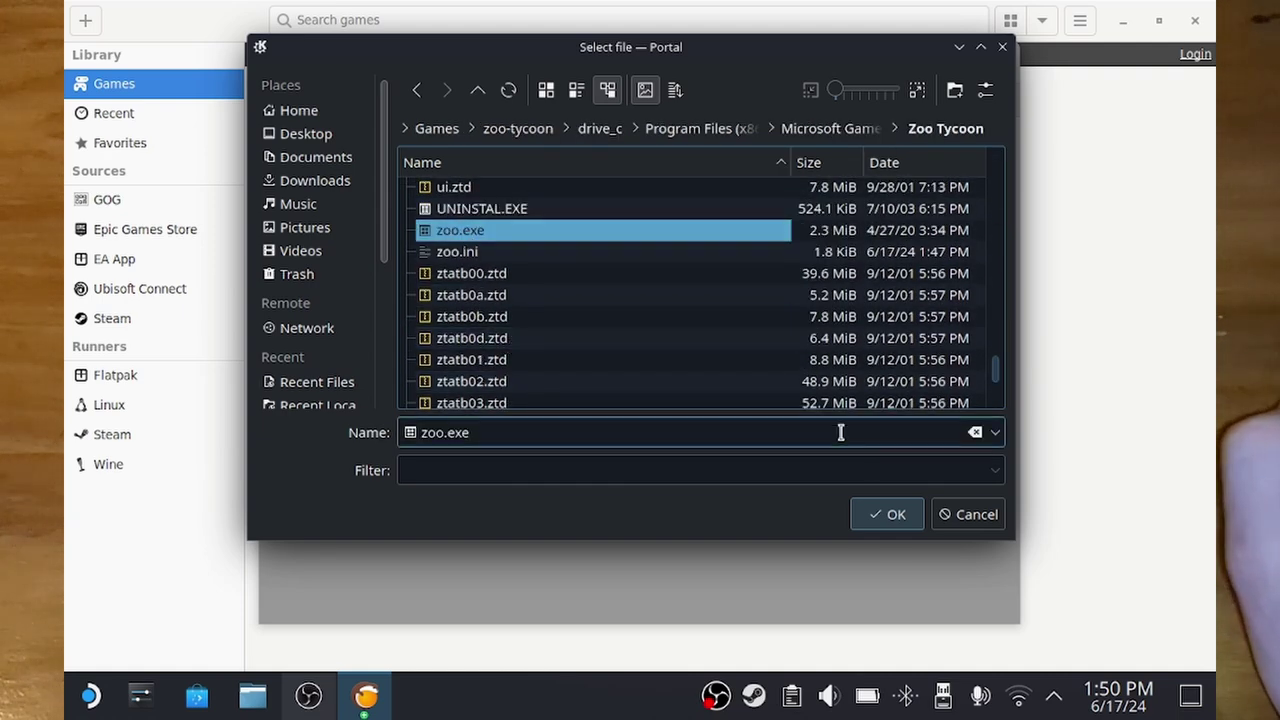
pyautogui.click(887, 514)
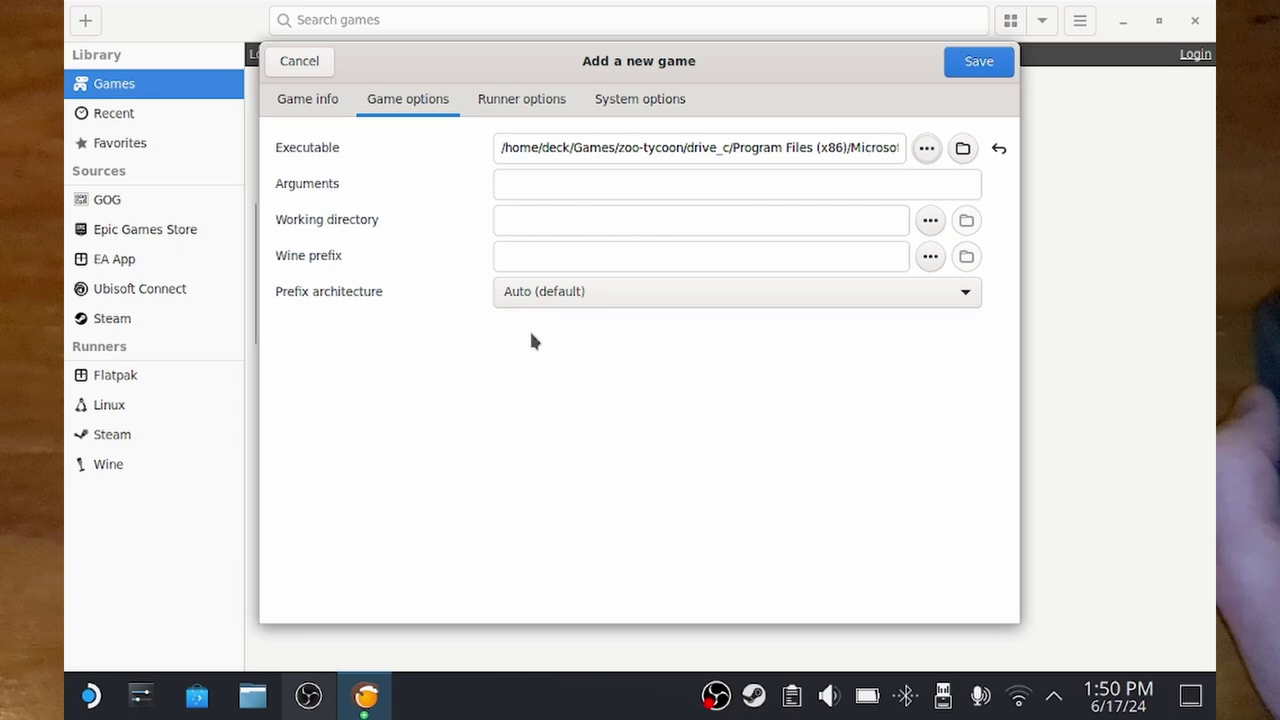
pyautogui.click(532, 104)
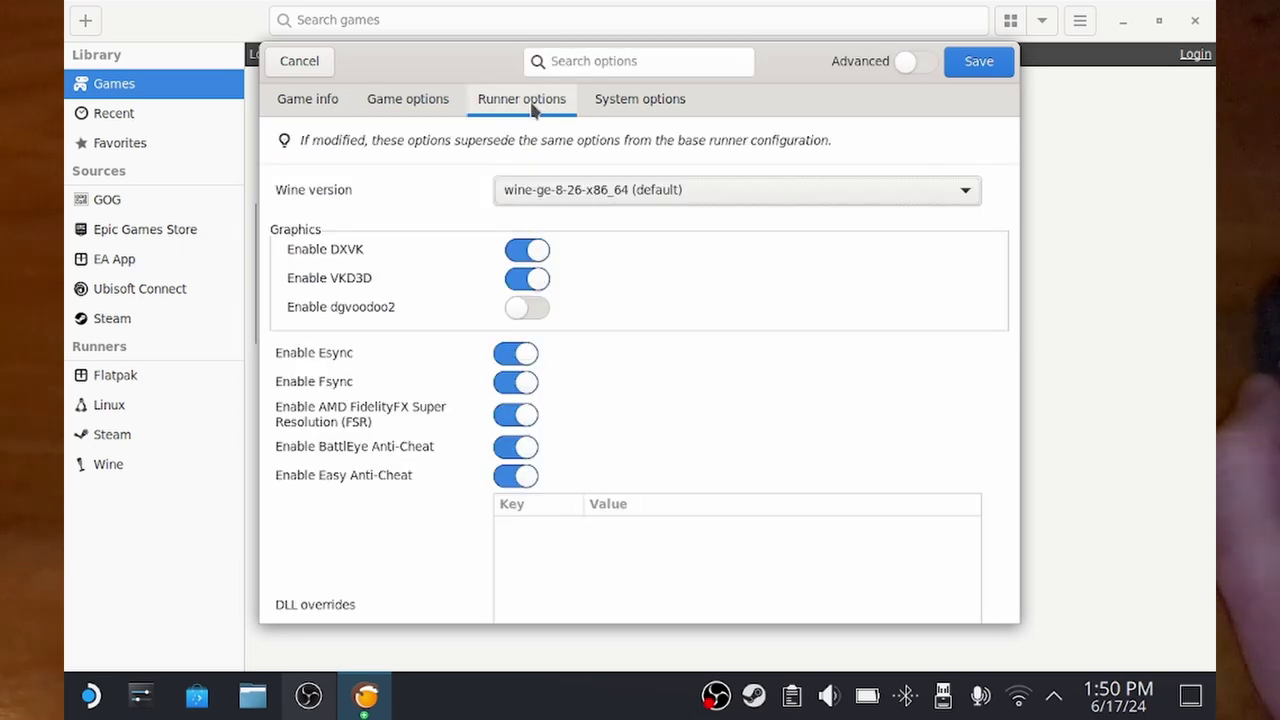
pyautogui.click(640, 99)
pyautogui.click(430, 104)
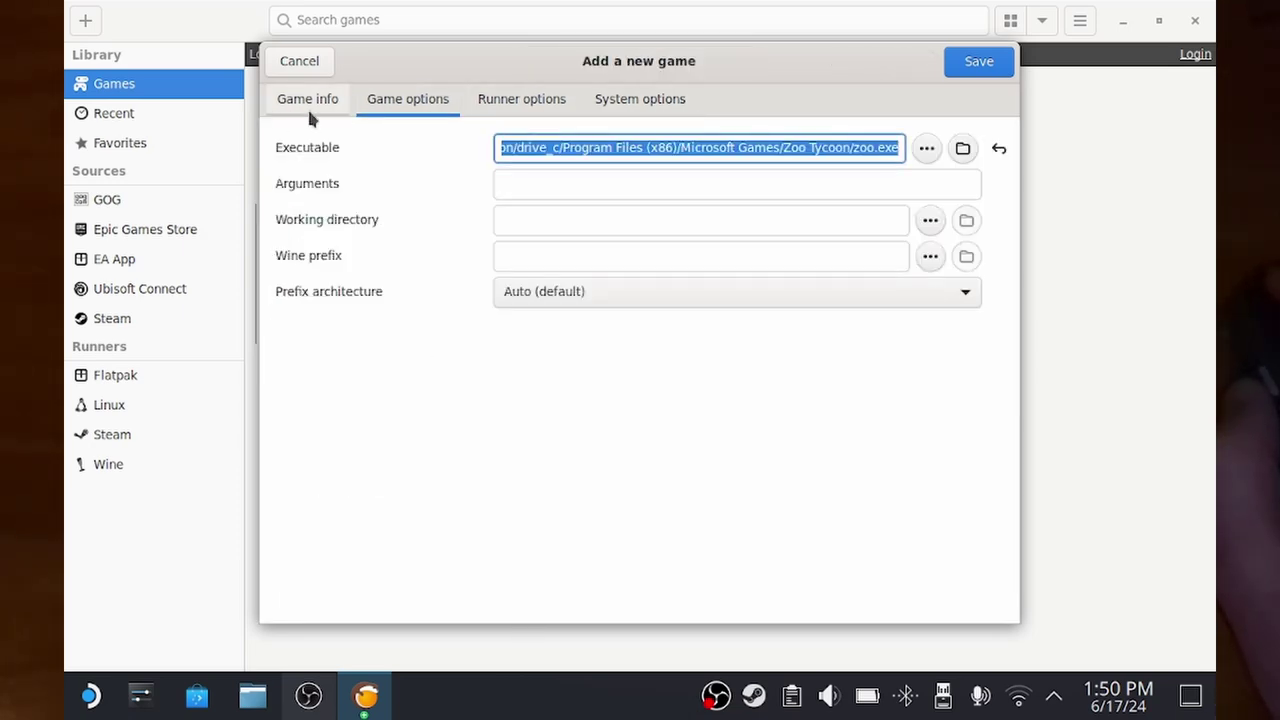
pyautogui.click(977, 61)
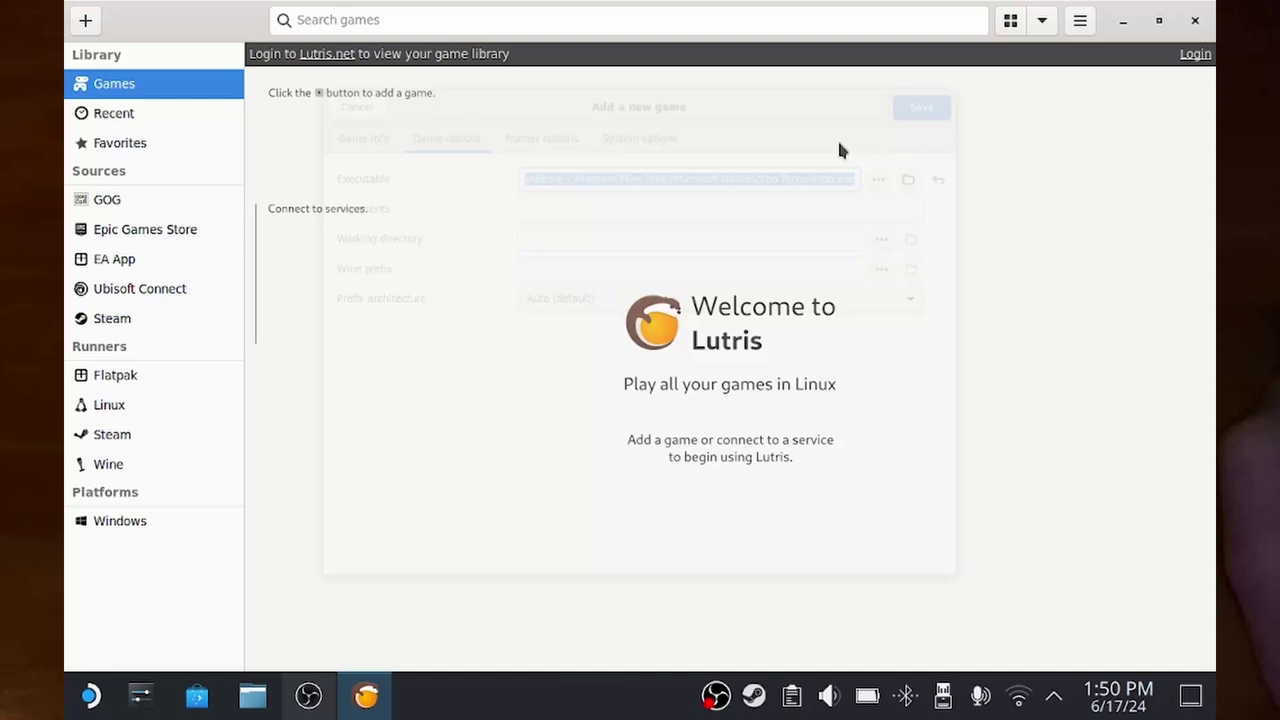
# Step: Launch Zoo Tycoon with Play from its library tile's context menu
pyautogui.click(337, 96)
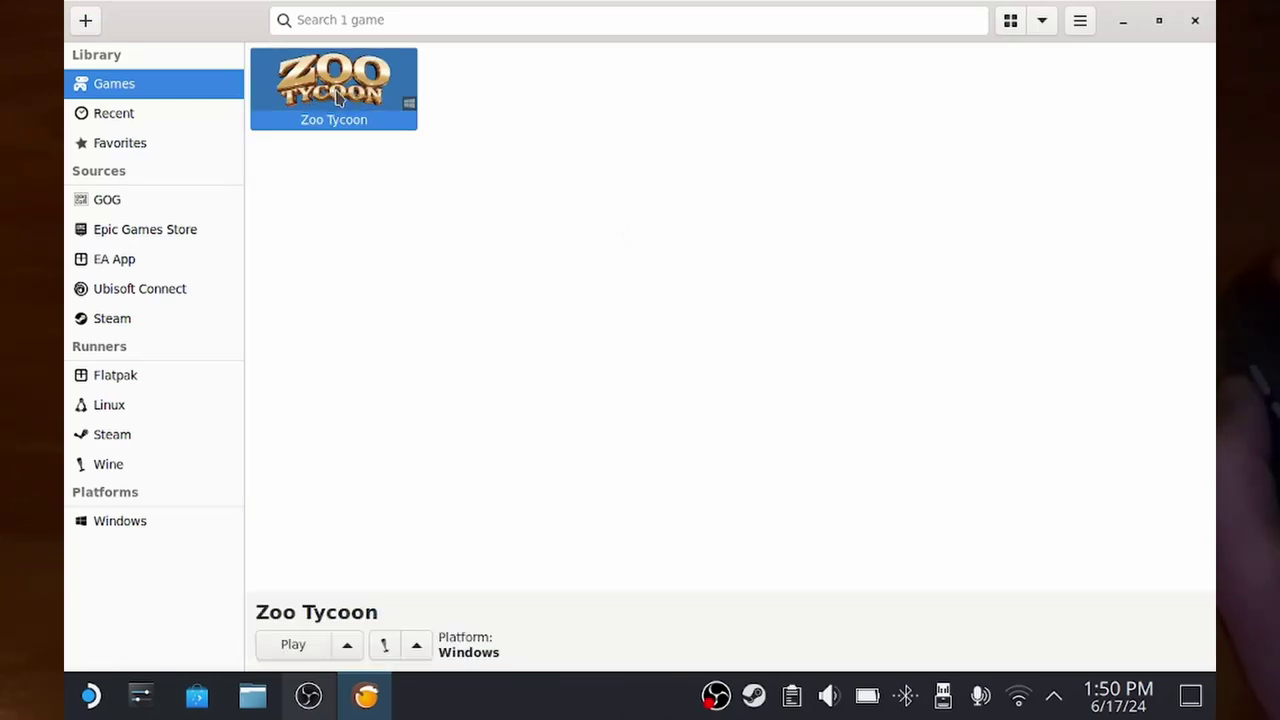
pyautogui.rightClick(352, 96)
pyautogui.click(434, 117)
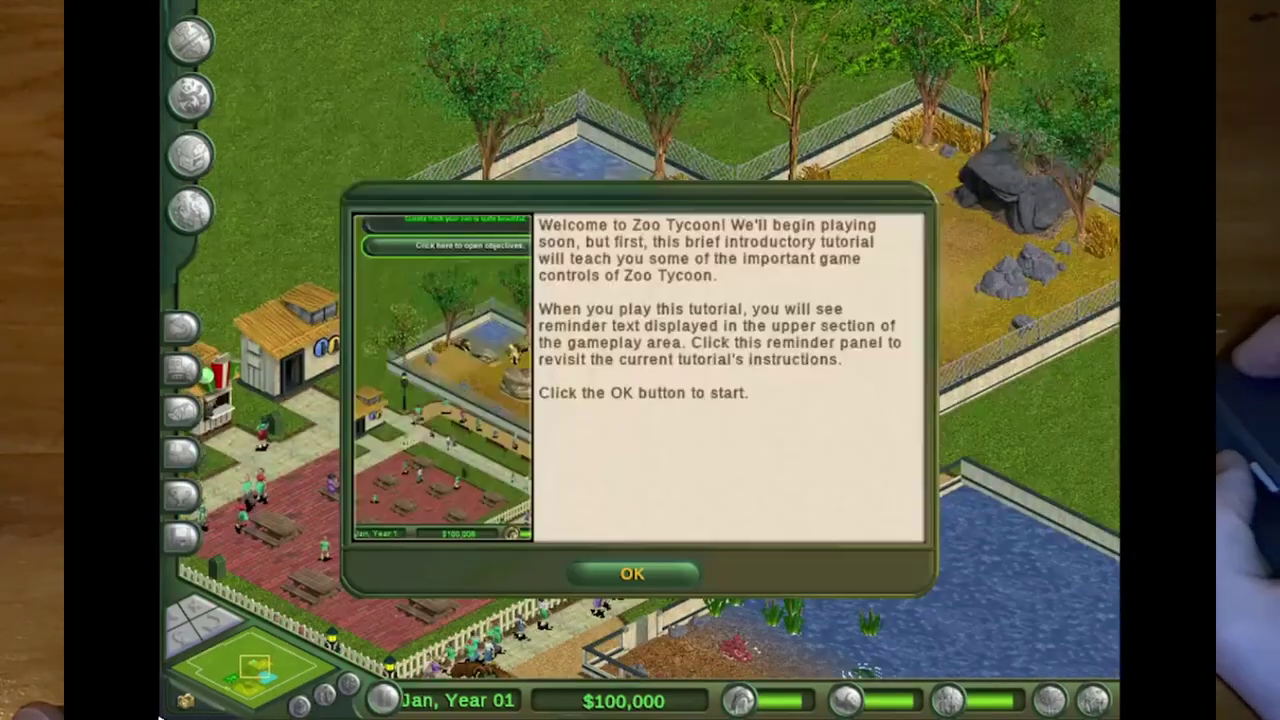
# Step: Dismiss the tutorial messages and inspect a maintenance worker's assignments
pyautogui.click(606, 585)
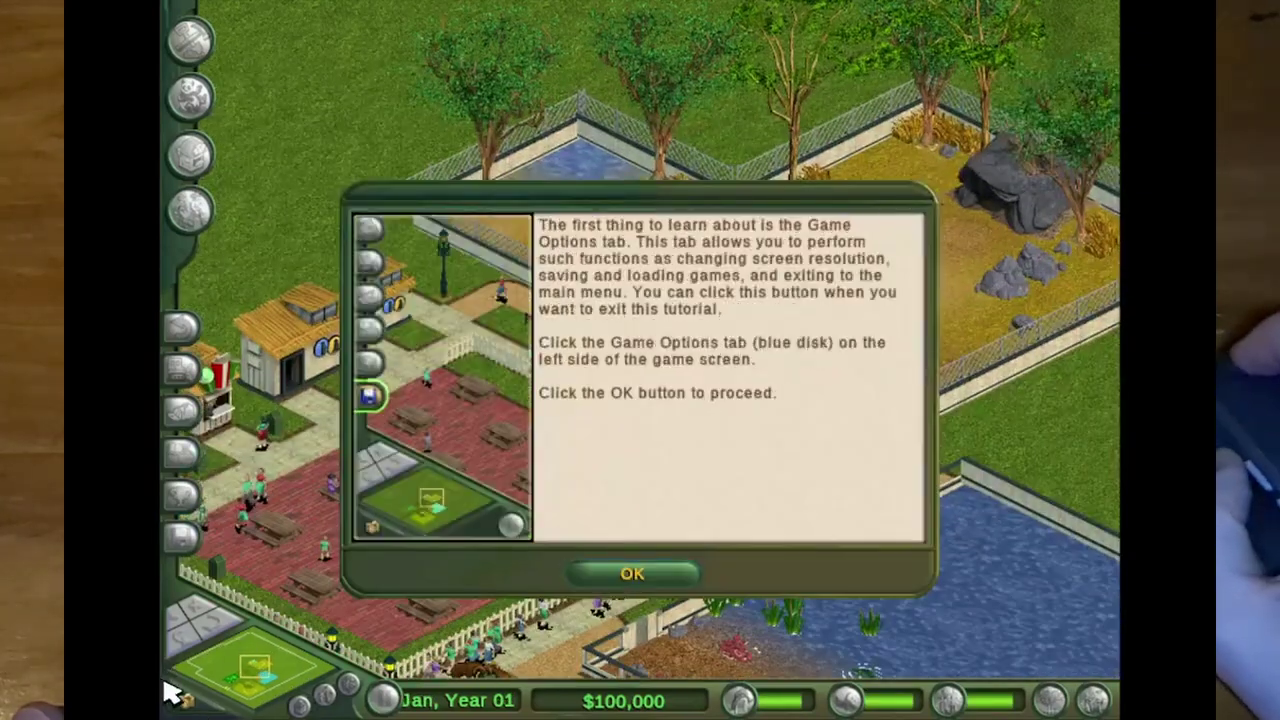
pyautogui.click(638, 586)
pyautogui.click(443, 518)
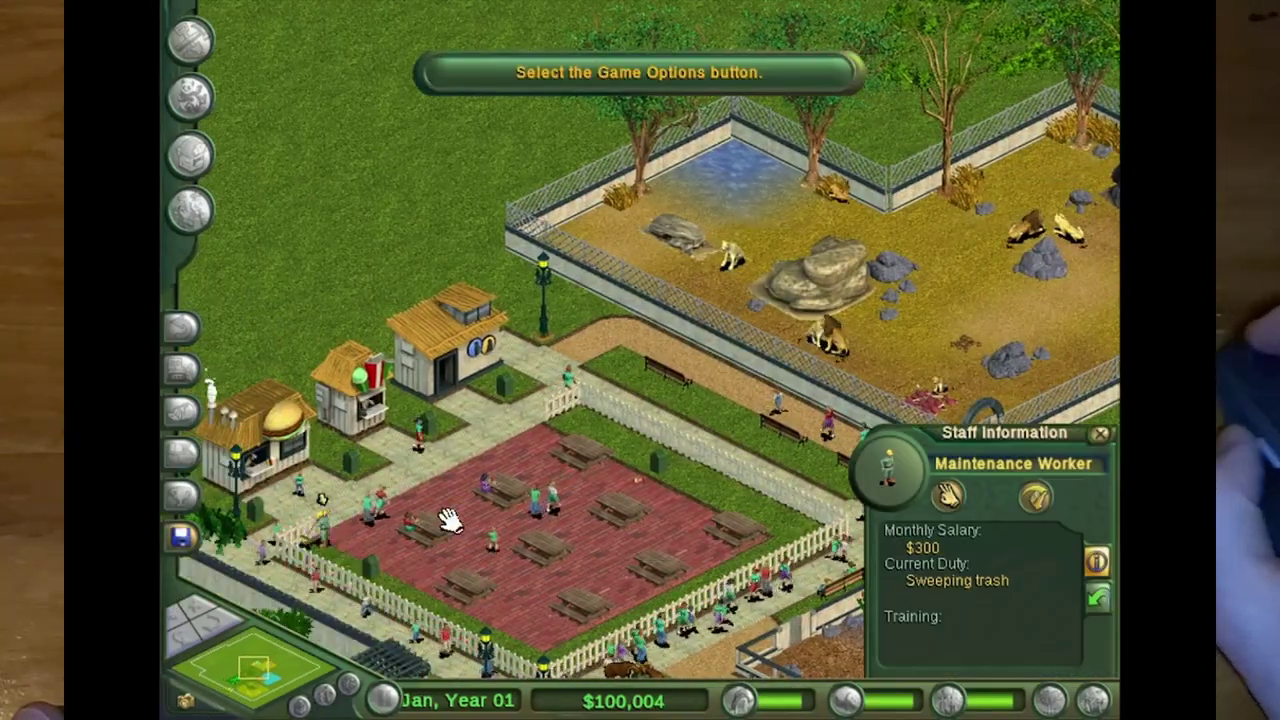
pyautogui.click(1097, 600)
pyautogui.scroll(-1, 990, 612)
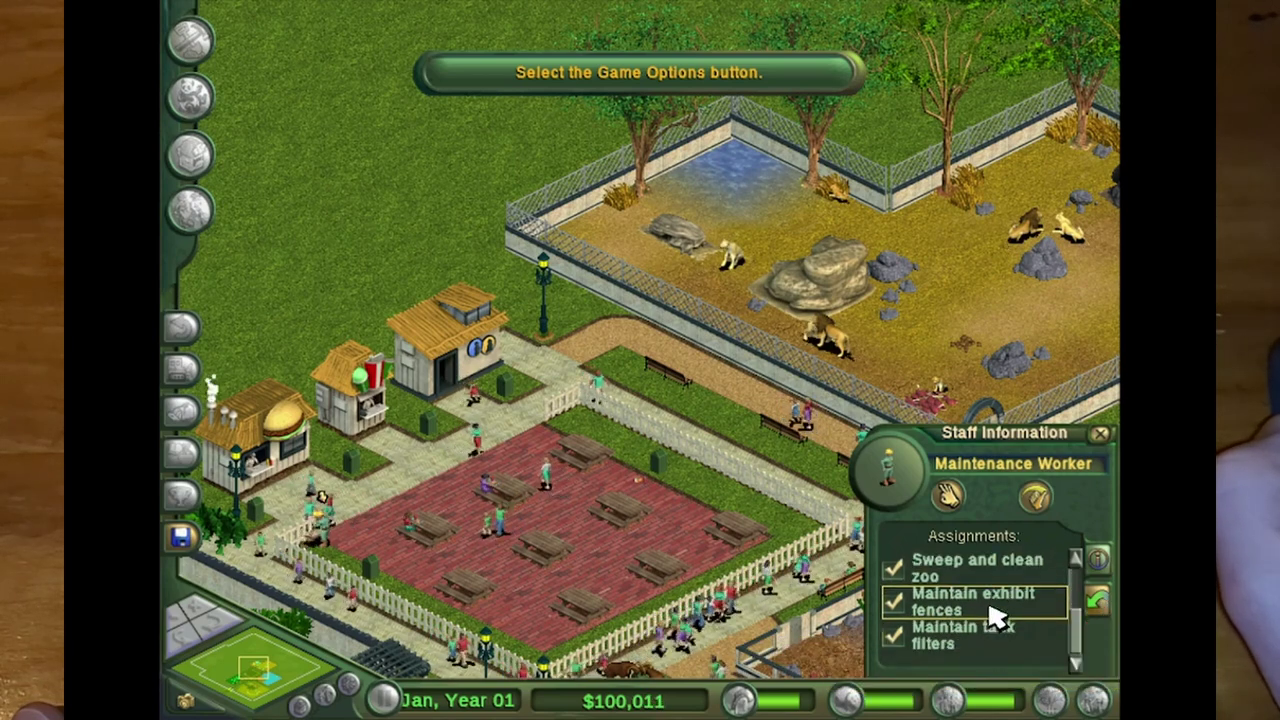
pyautogui.scroll(1, 993, 622)
pyautogui.click(1100, 433)
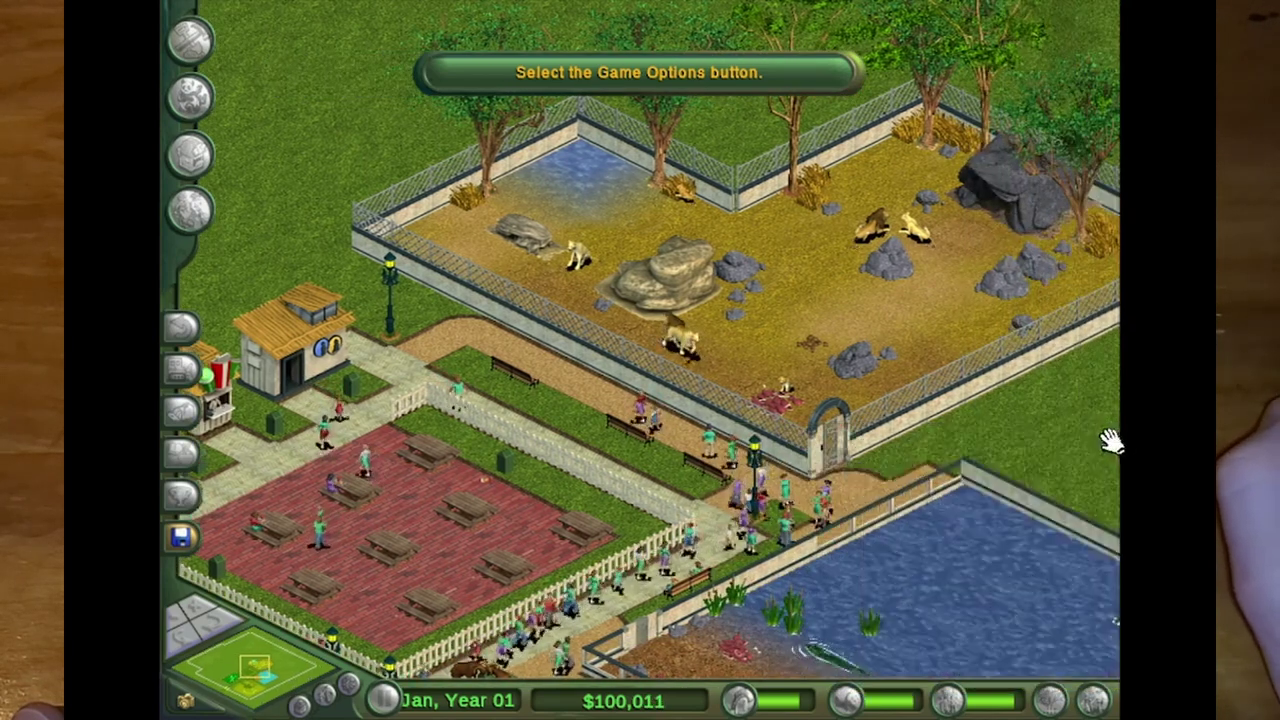
# Step: Exit Zoo Tycoon through the Game Options panel
pyautogui.click(181, 538)
pyautogui.click(632, 573)
pyautogui.click(181, 538)
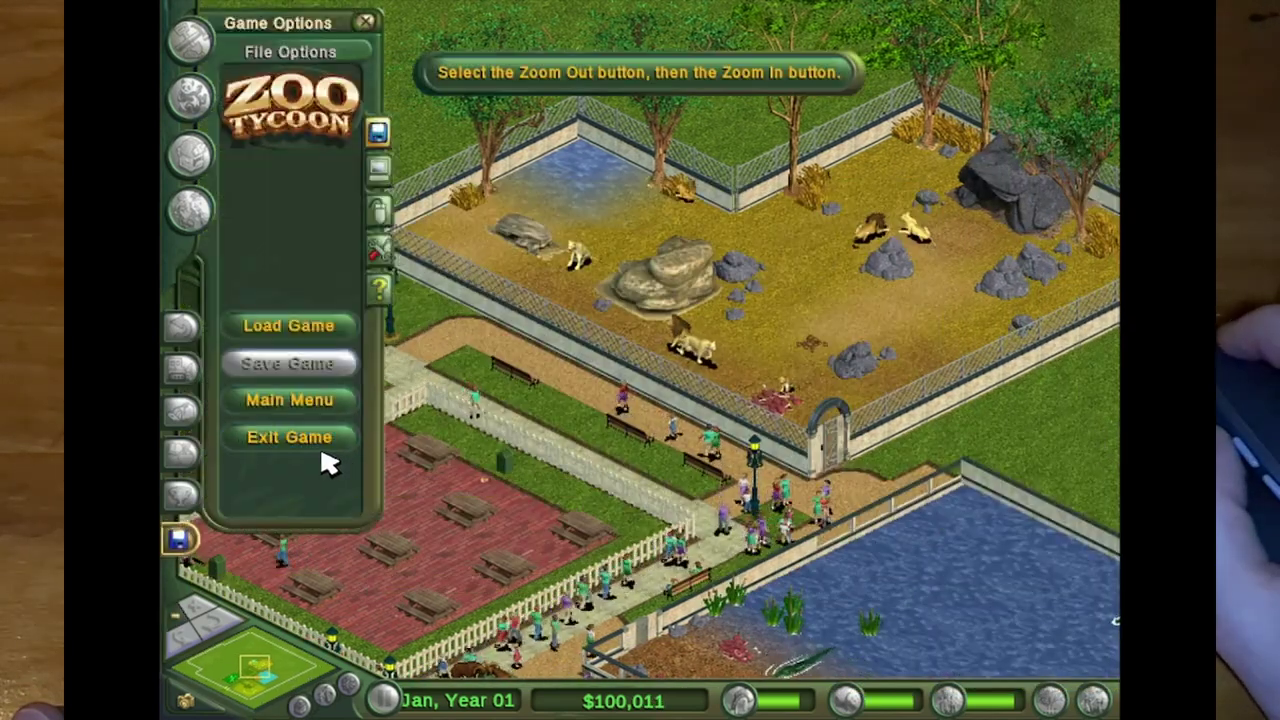
pyautogui.click(289, 437)
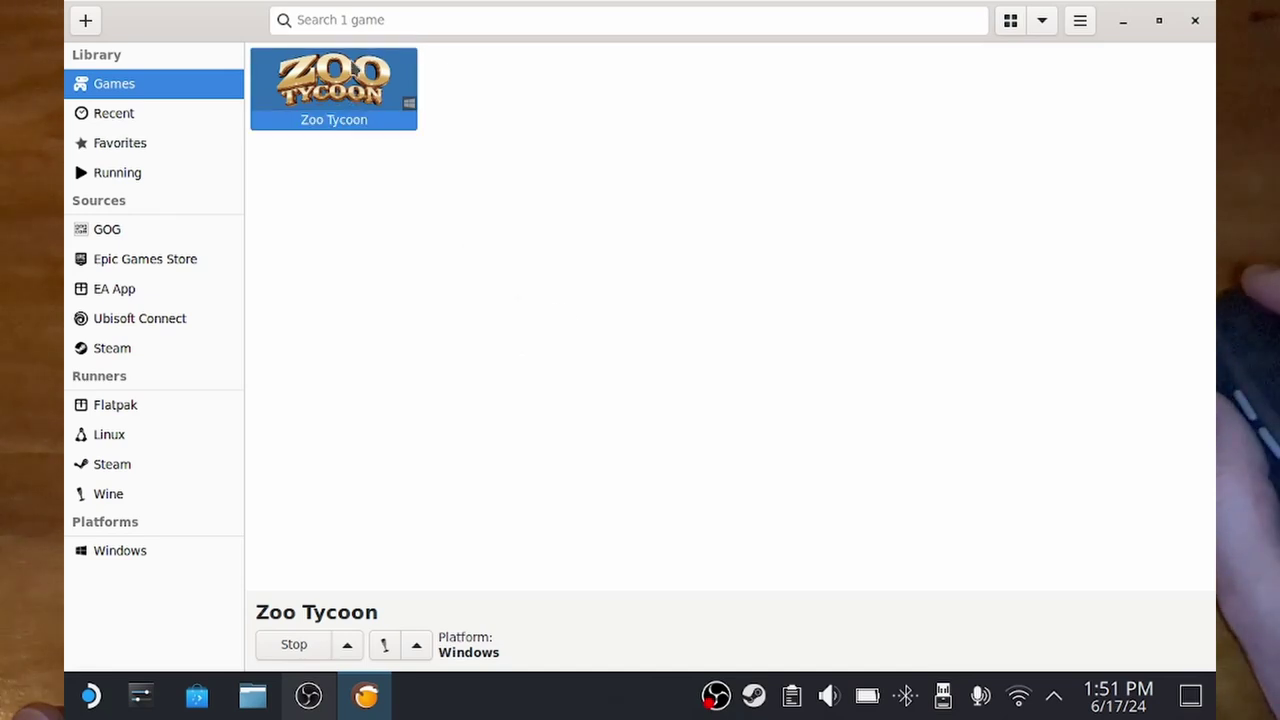
# Step: Create a Steam shortcut for Zoo Tycoon and return to Gaming Mode
pyautogui.rightClick(351, 61)
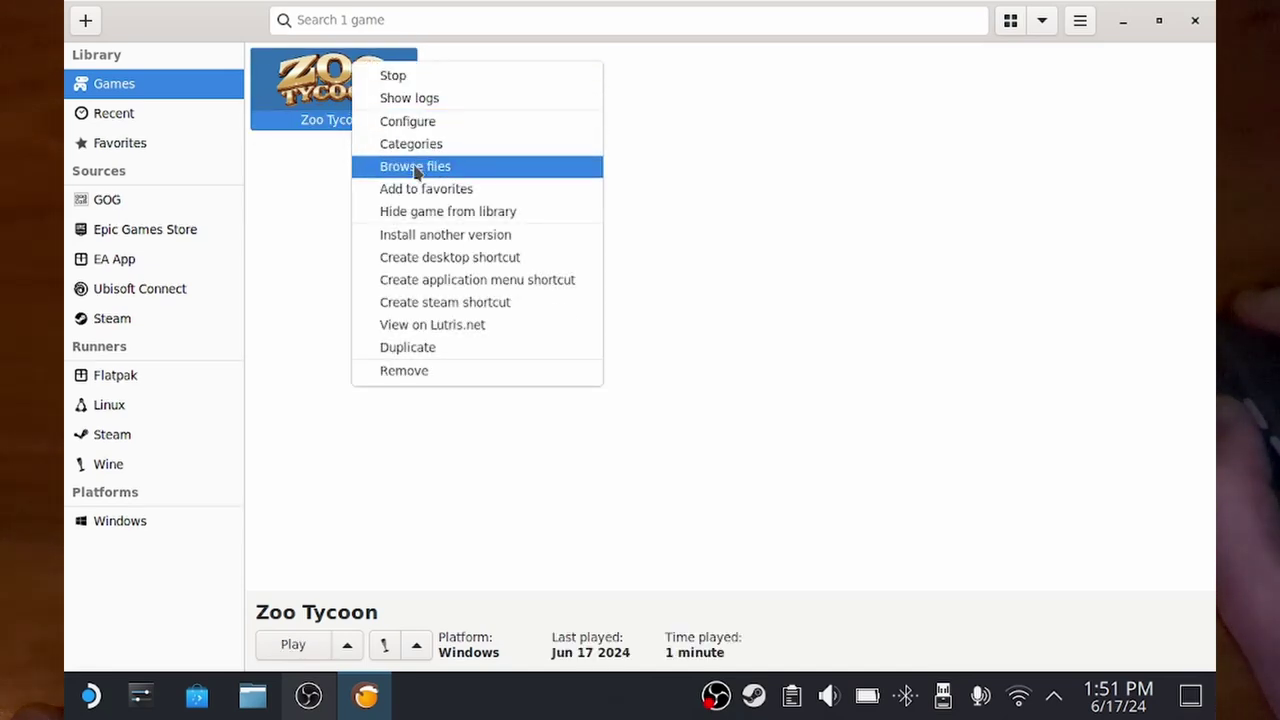
pyautogui.click(441, 303)
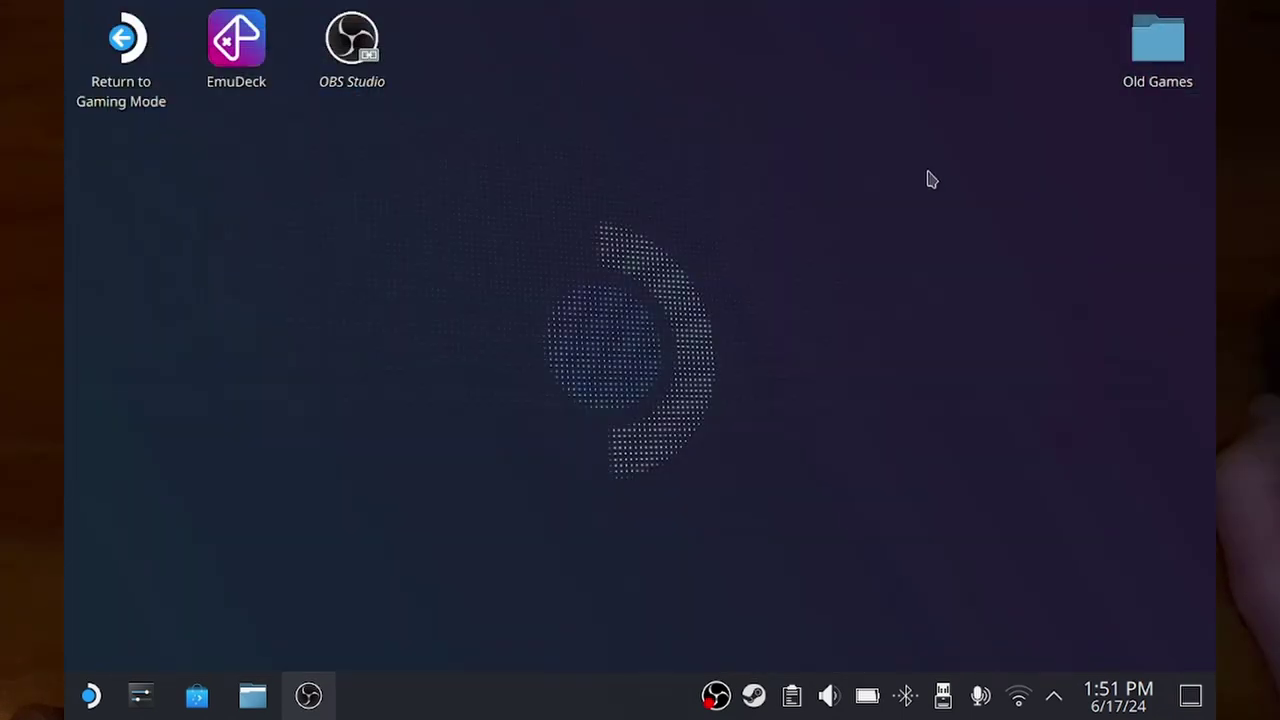
pyautogui.doubleClick(118, 60)
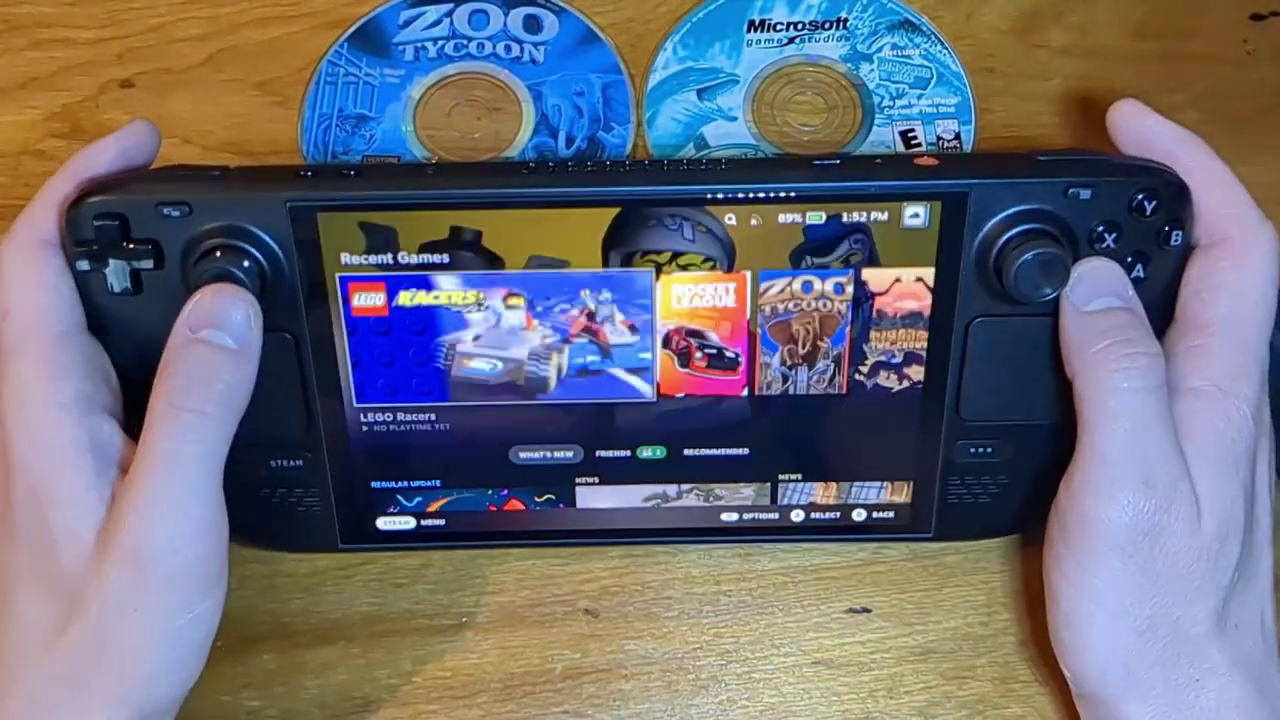
# Step: Open Zoo Tycoon from Recent Games, view its options, then bring up the Decky plugin panel
pyautogui.press('Right')
pyautogui.press('Right')
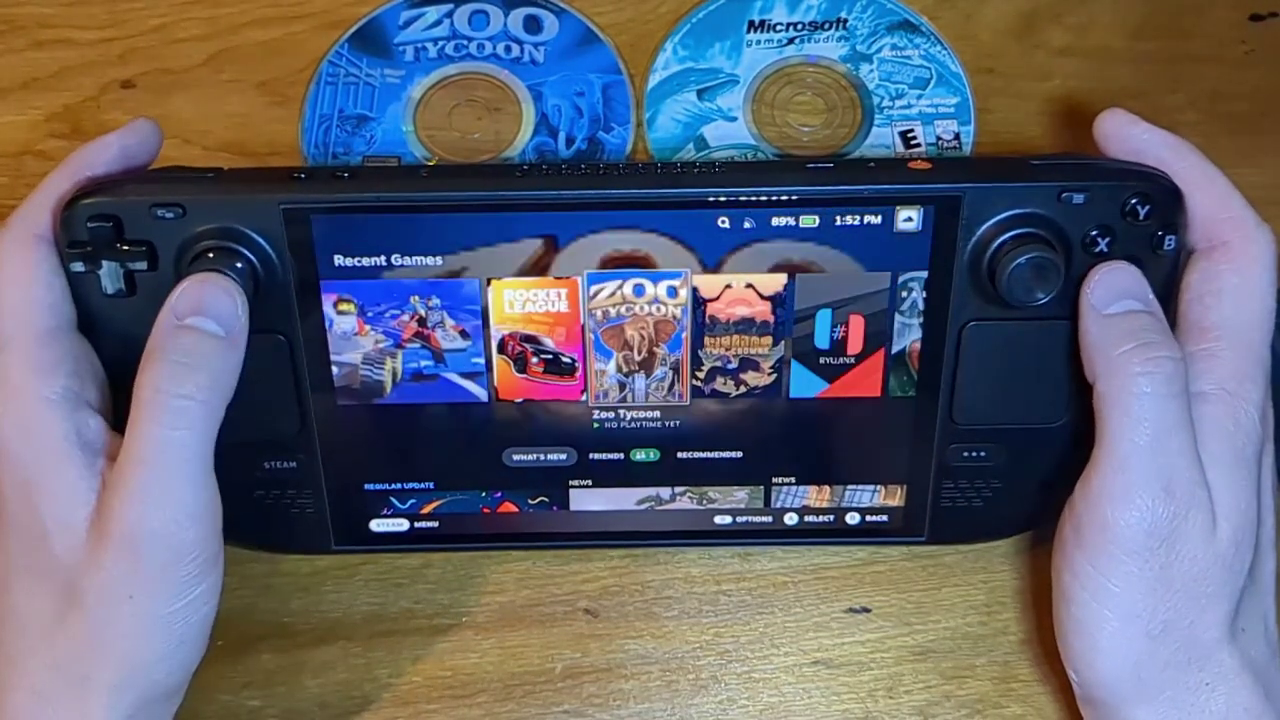
pyautogui.press('Return')
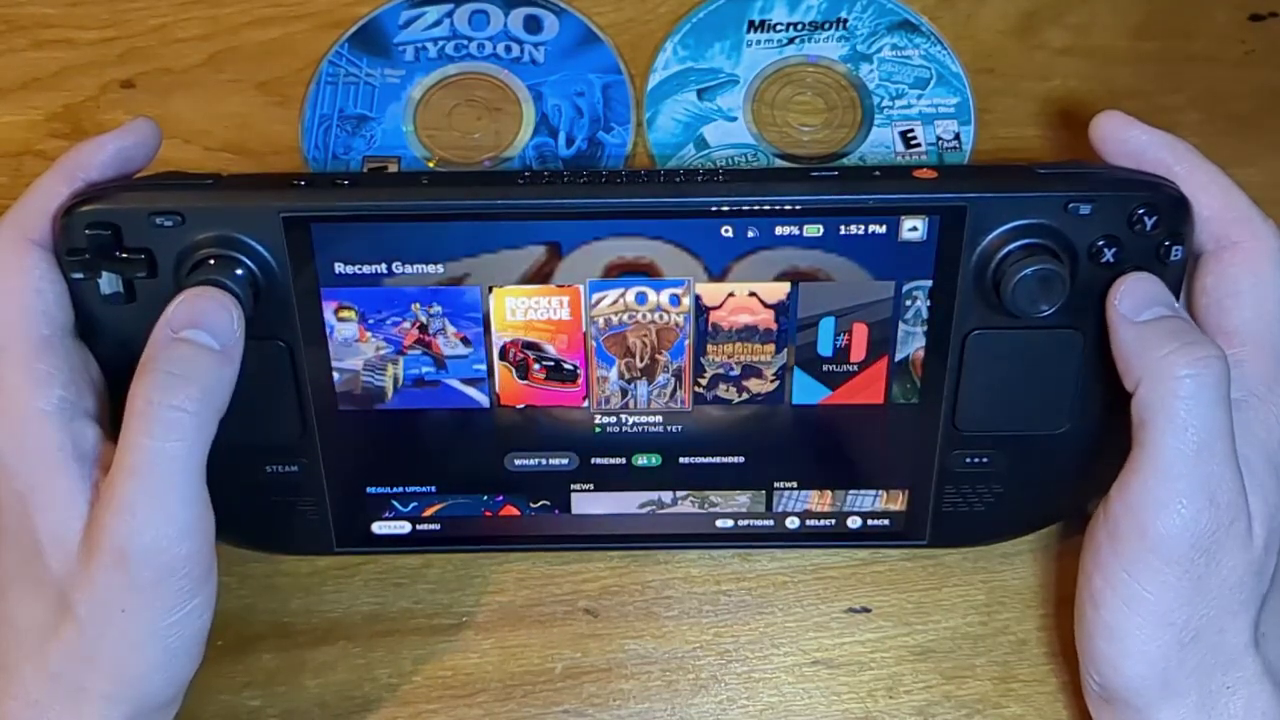
pyautogui.press('Escape')
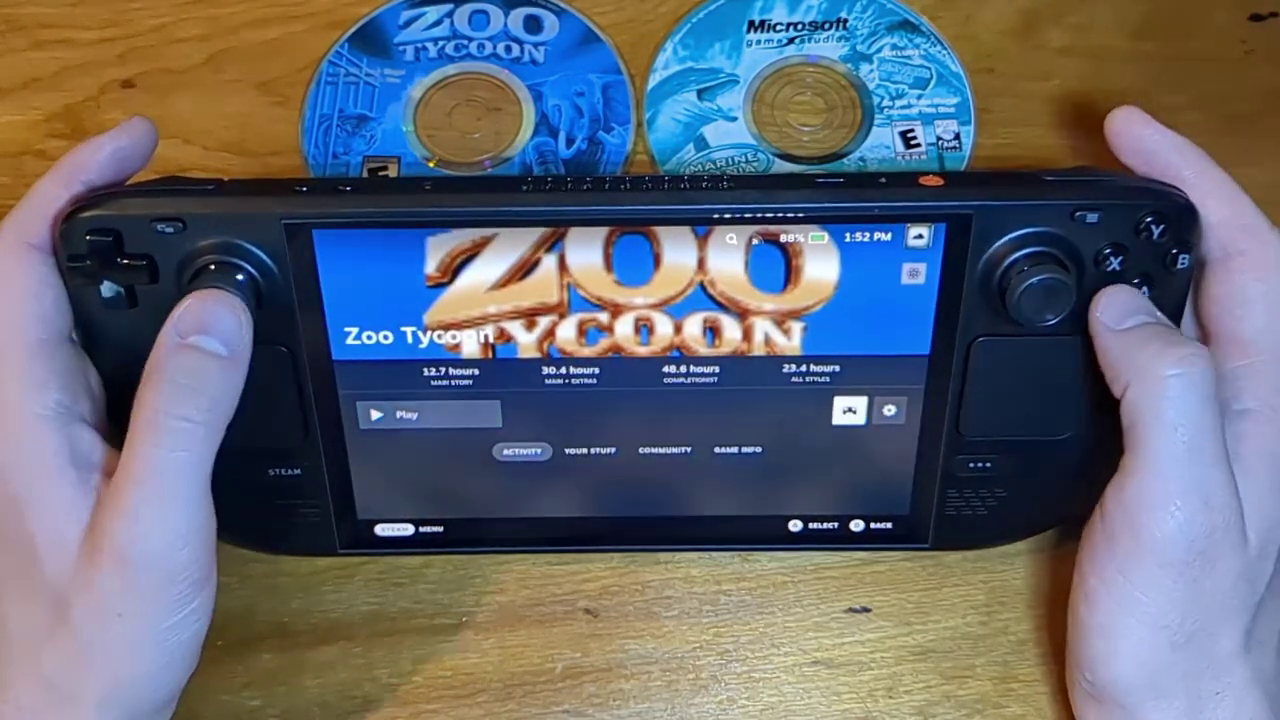
pyautogui.press('Return')
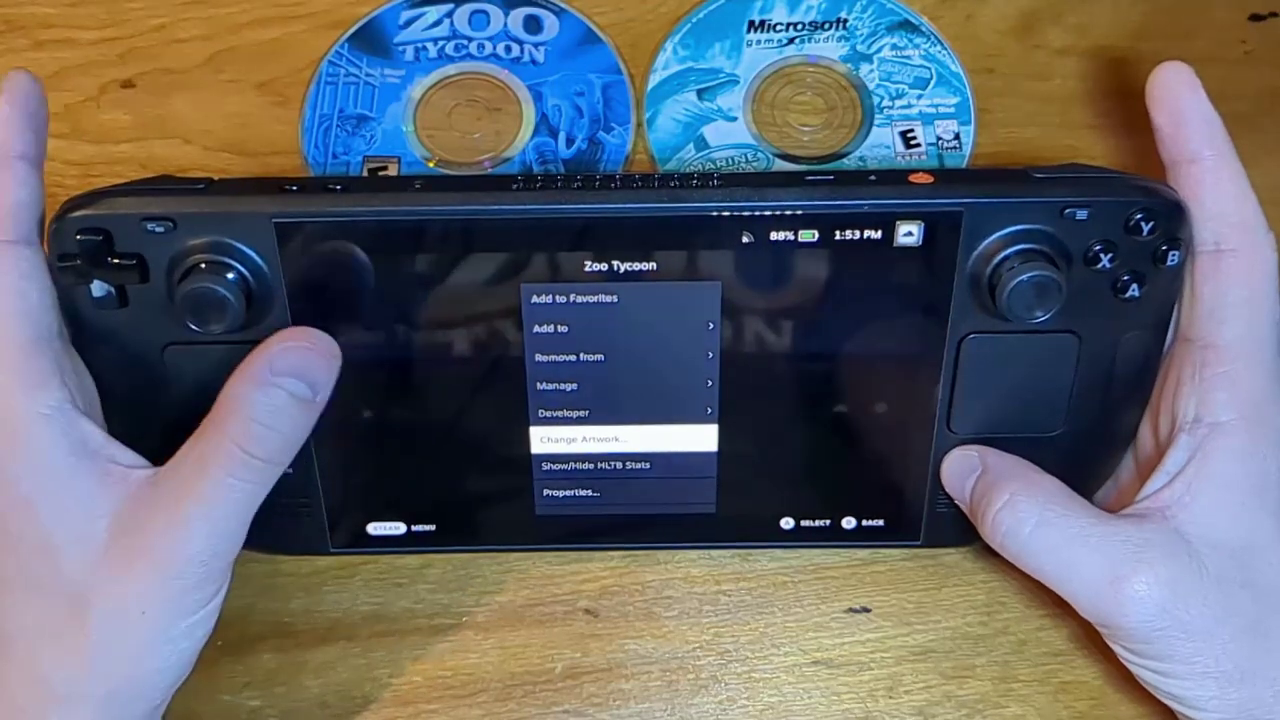
pyautogui.hotkey('ctrl', '2')
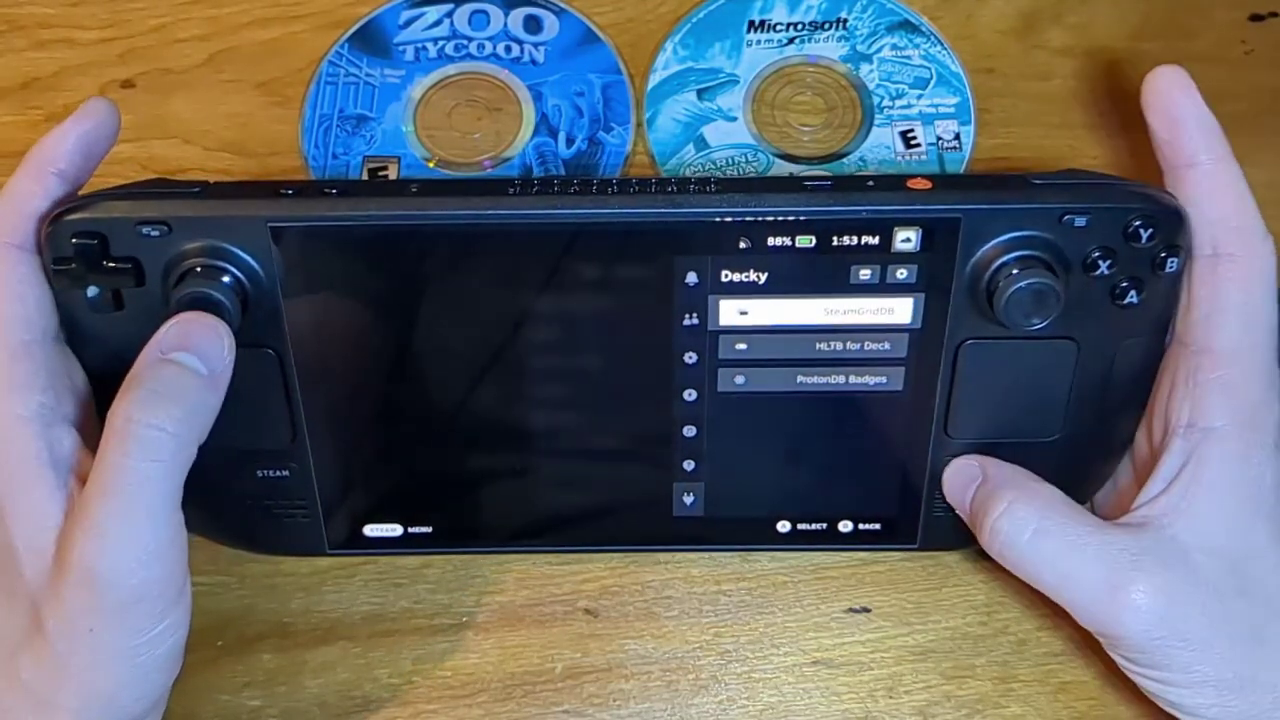
# Step: Go back to Change Artwork and browse the available capsule images for Zoo Tycoon
pyautogui.press('Escape')
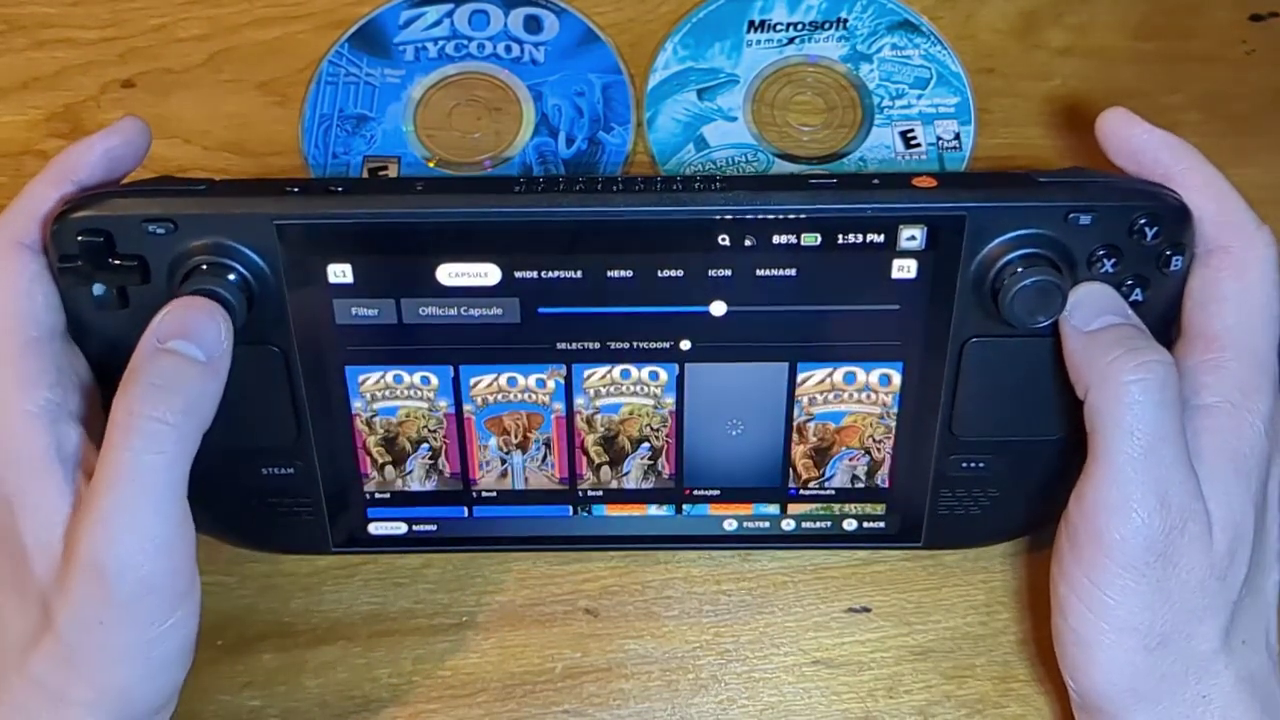
pyautogui.press('Up')
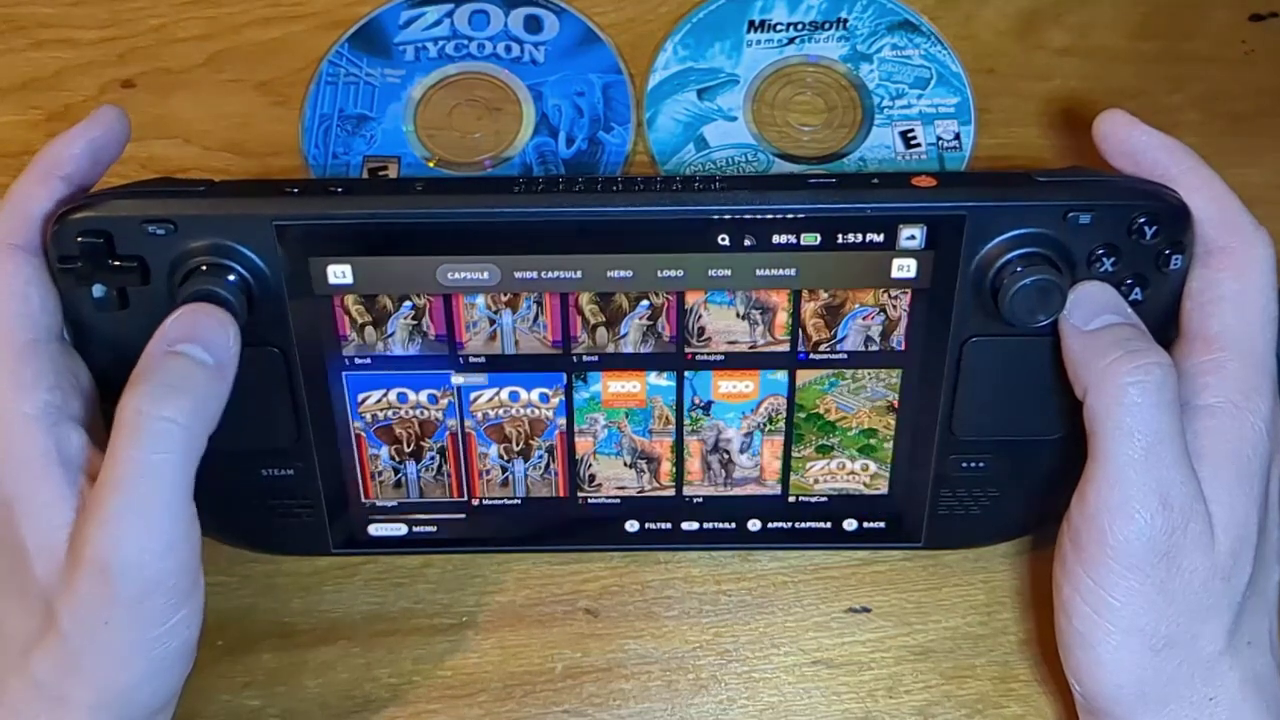
pyautogui.press('Up')
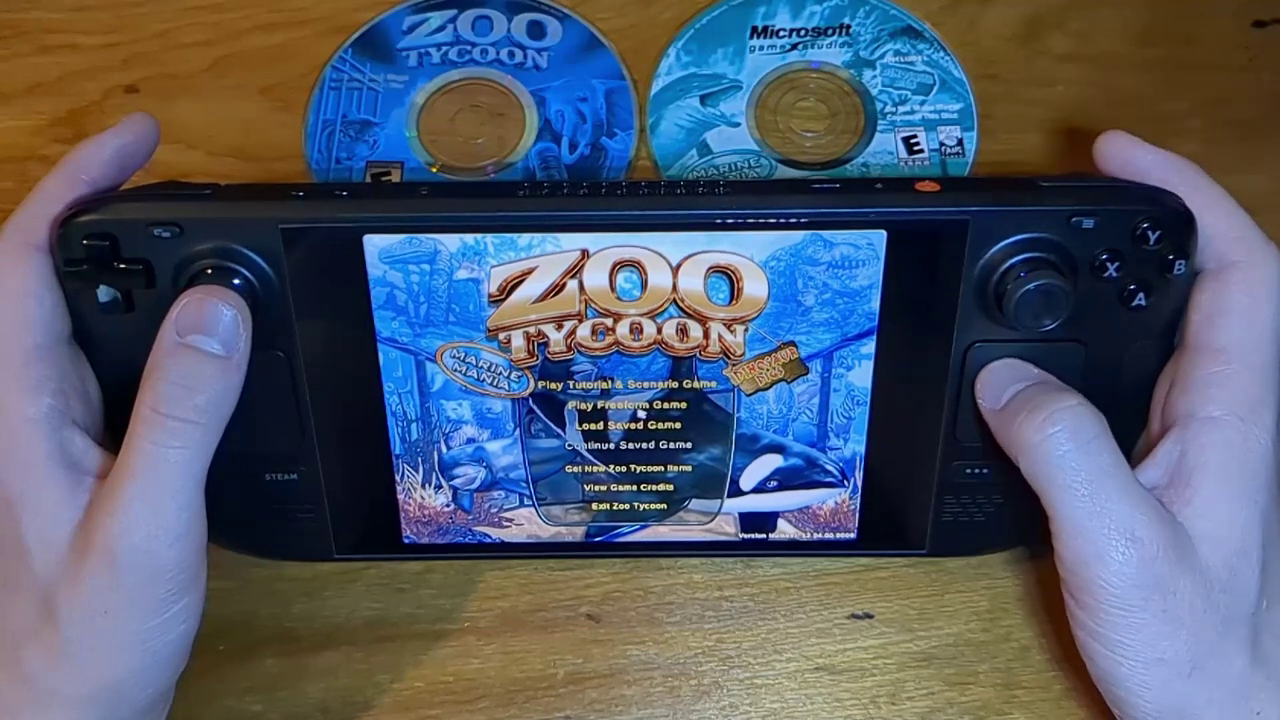
# Step: Start a freeform game on the Marine Mania: Kids Map (Medium)
pyautogui.click(627, 406)
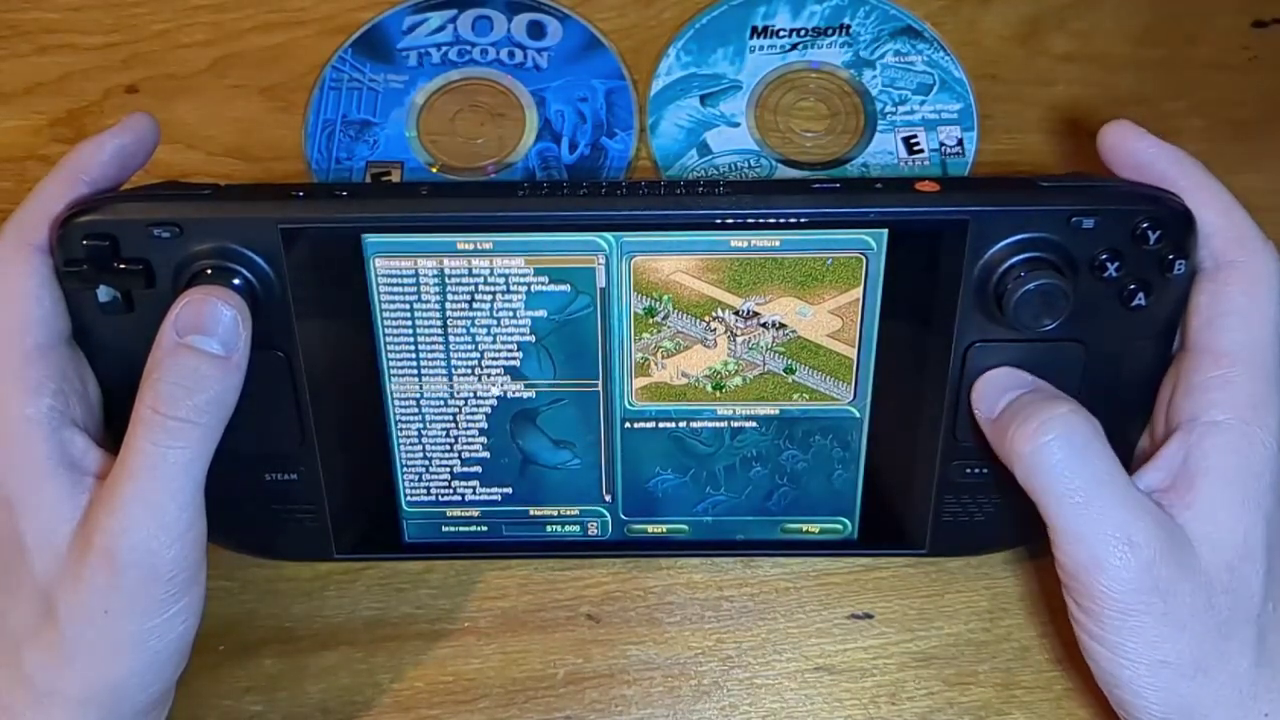
pyautogui.click(475, 328)
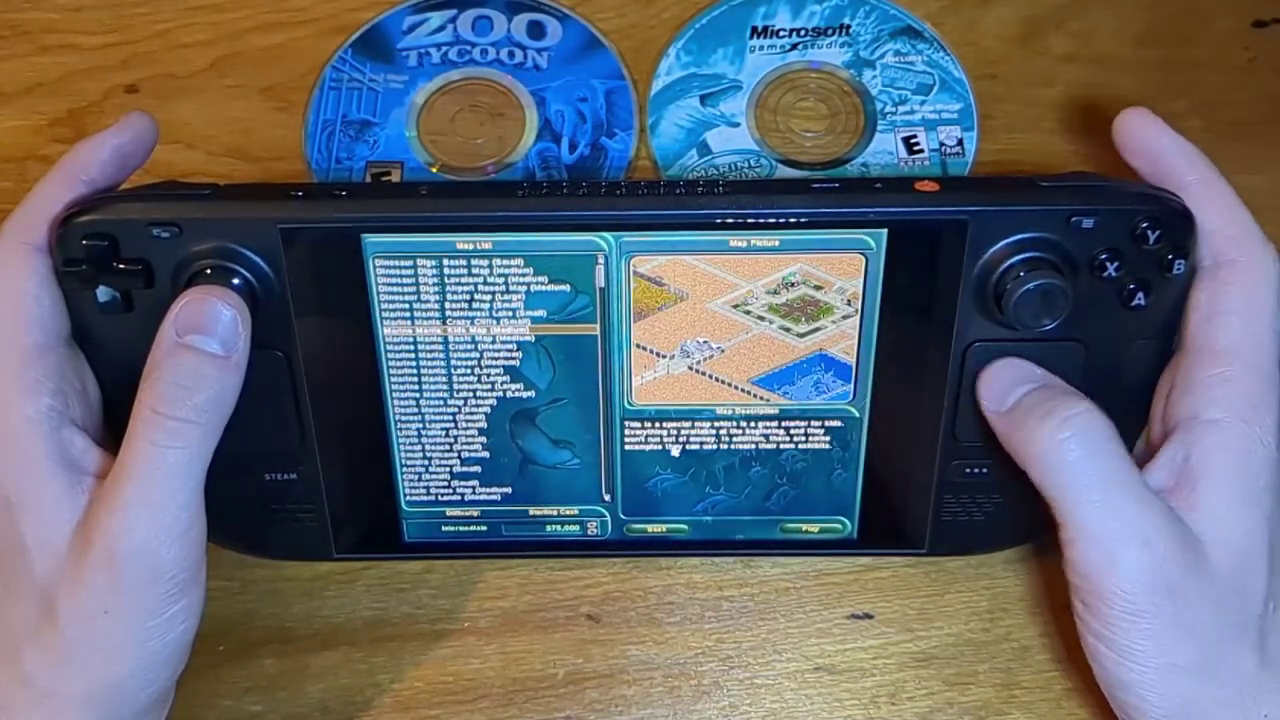
pyautogui.click(826, 535)
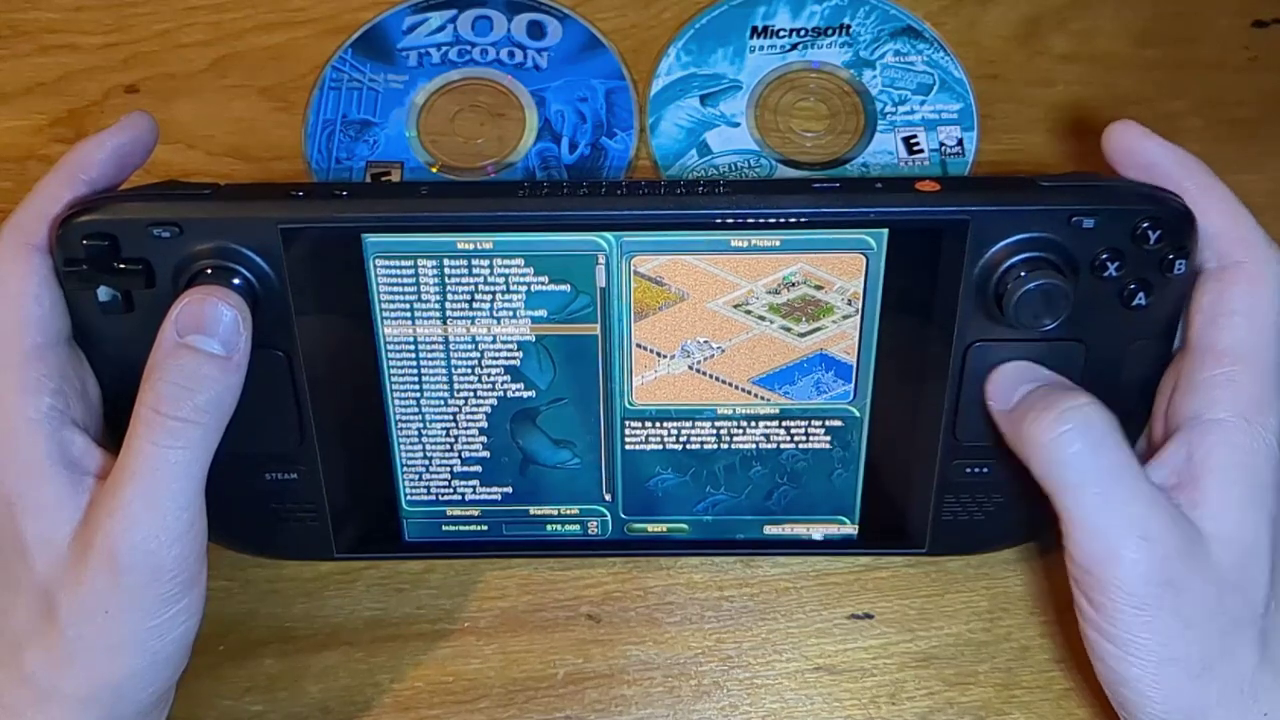
pyautogui.press('Up')
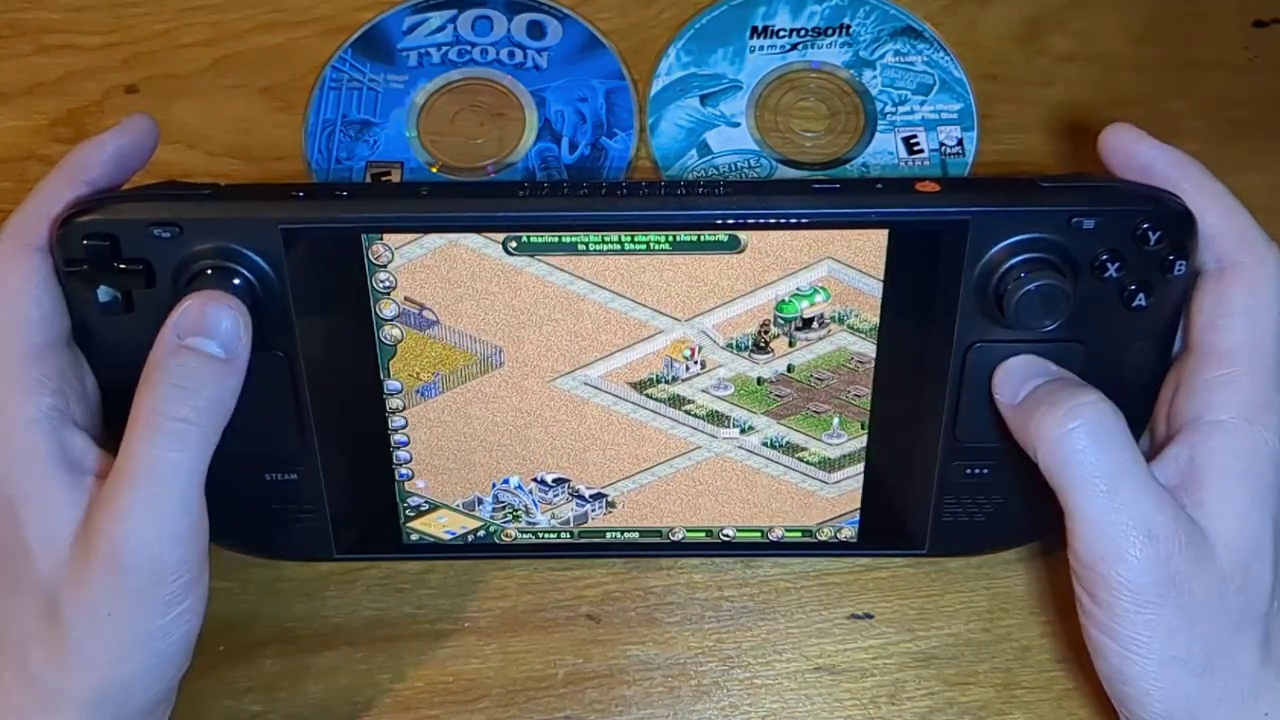
# Step: Set the game resolution to 1024x768, then pan around the zoo to the pool and snow exhibit
pyautogui.press('Escape')
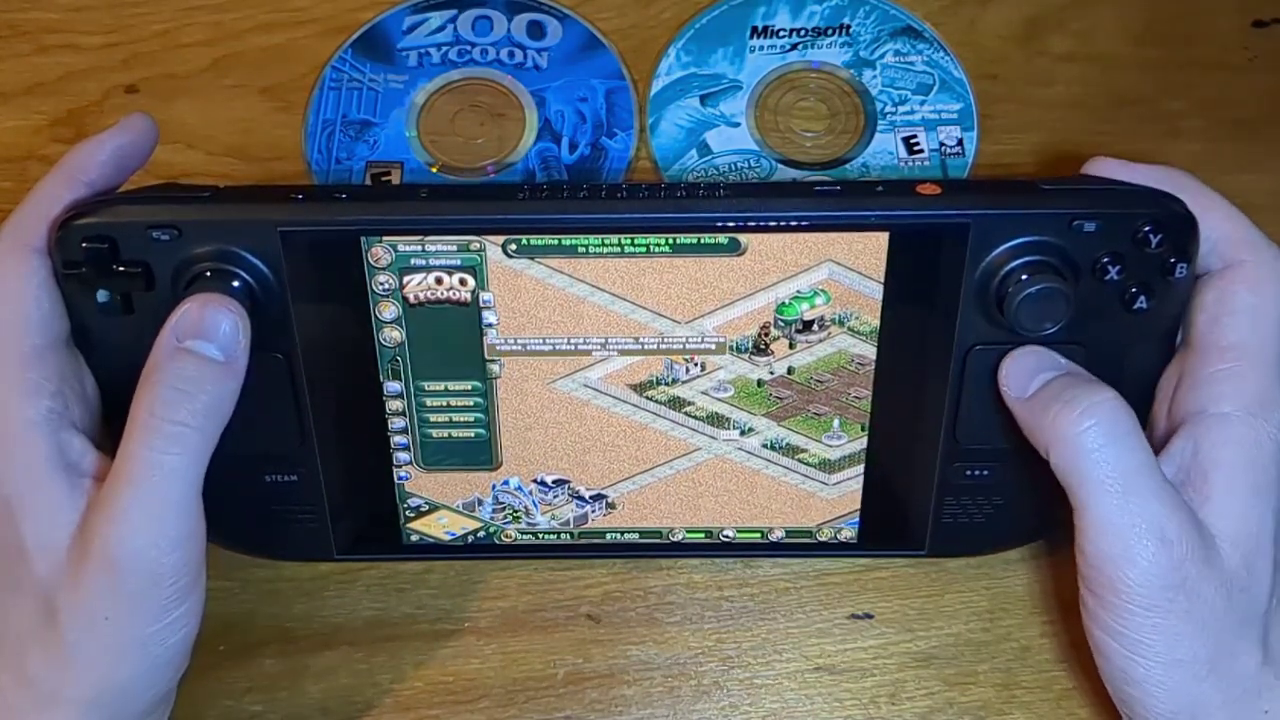
pyautogui.click(423, 403)
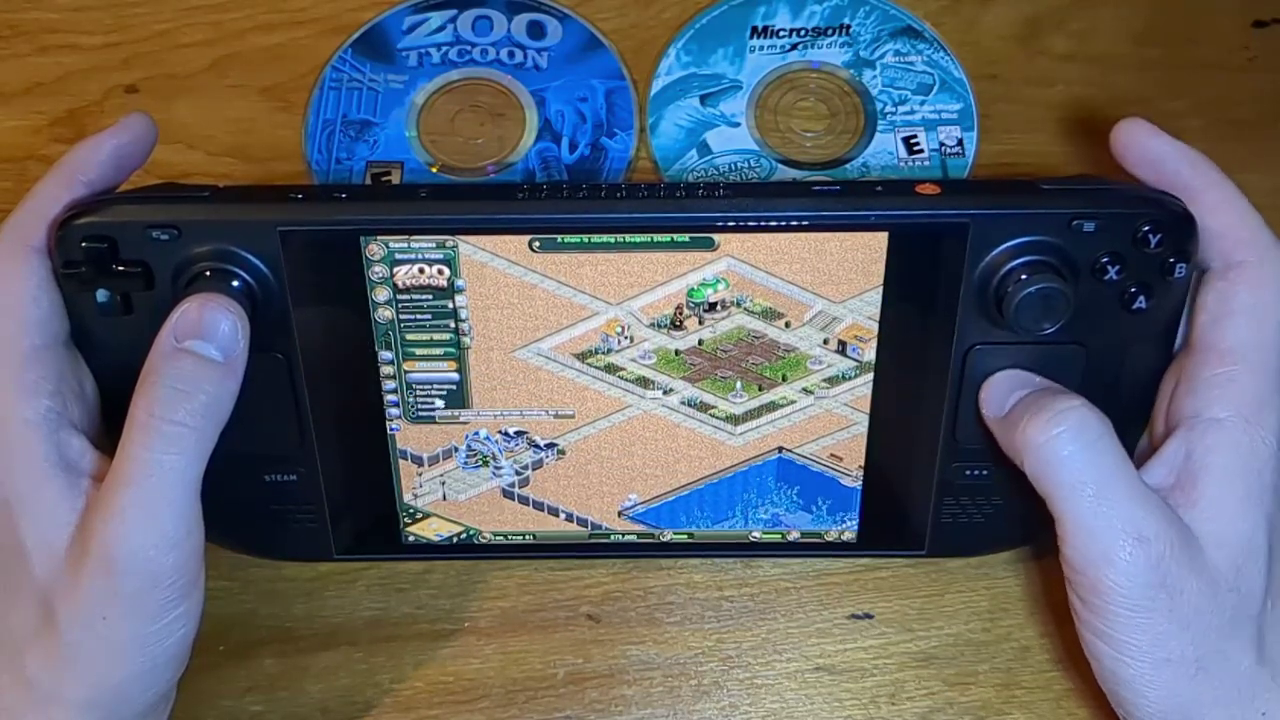
pyautogui.press('Escape')
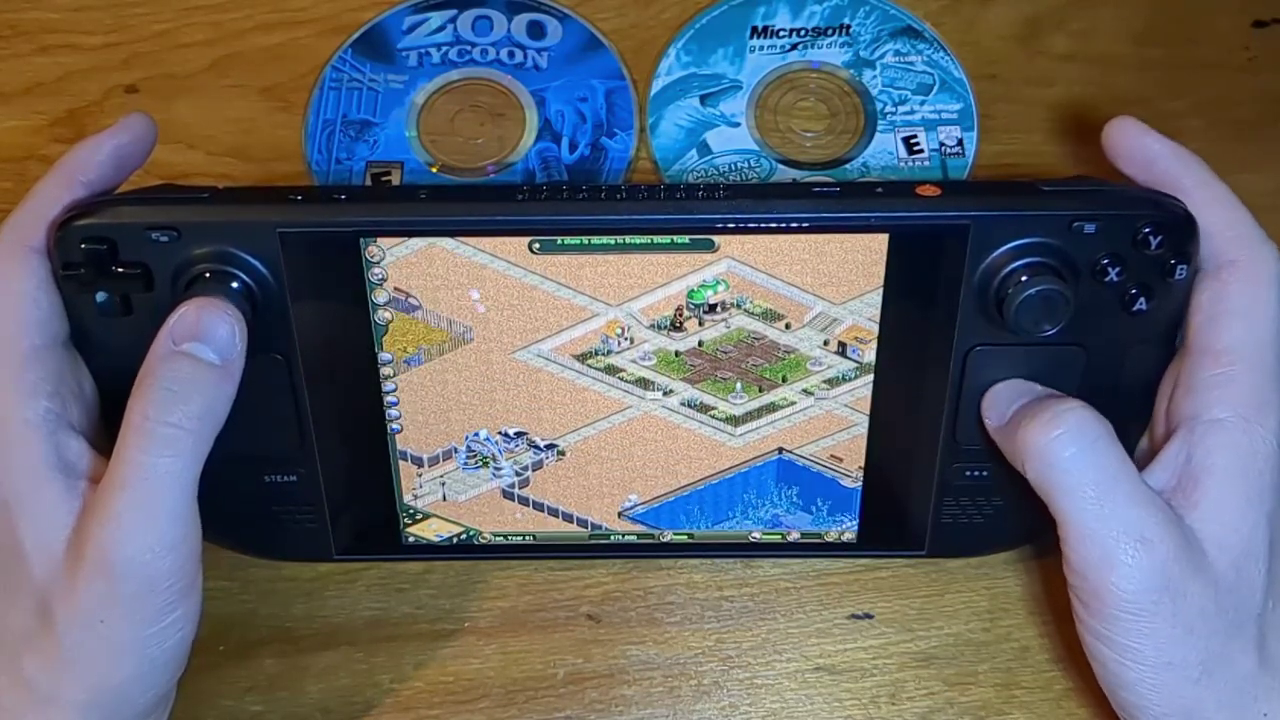
pyautogui.press('Down')
pyautogui.press('Right')
pyautogui.press('Right')
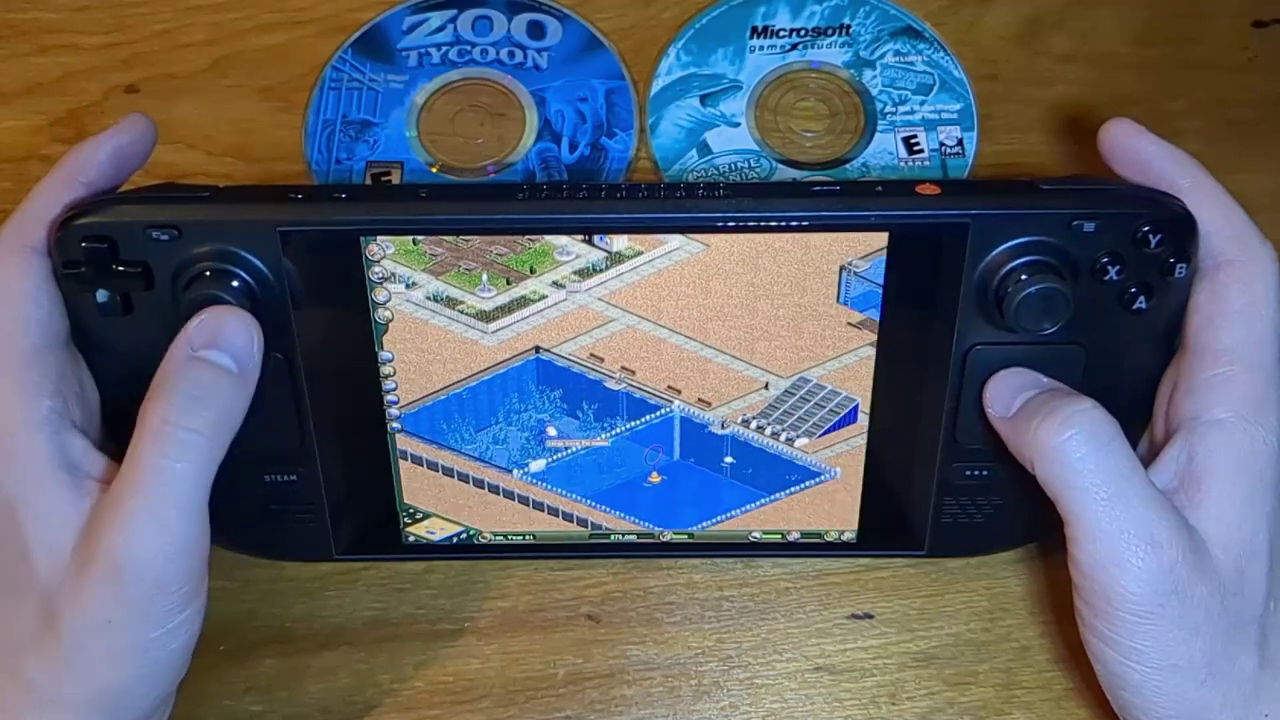
pyautogui.press('Up')
pyautogui.press('Left')
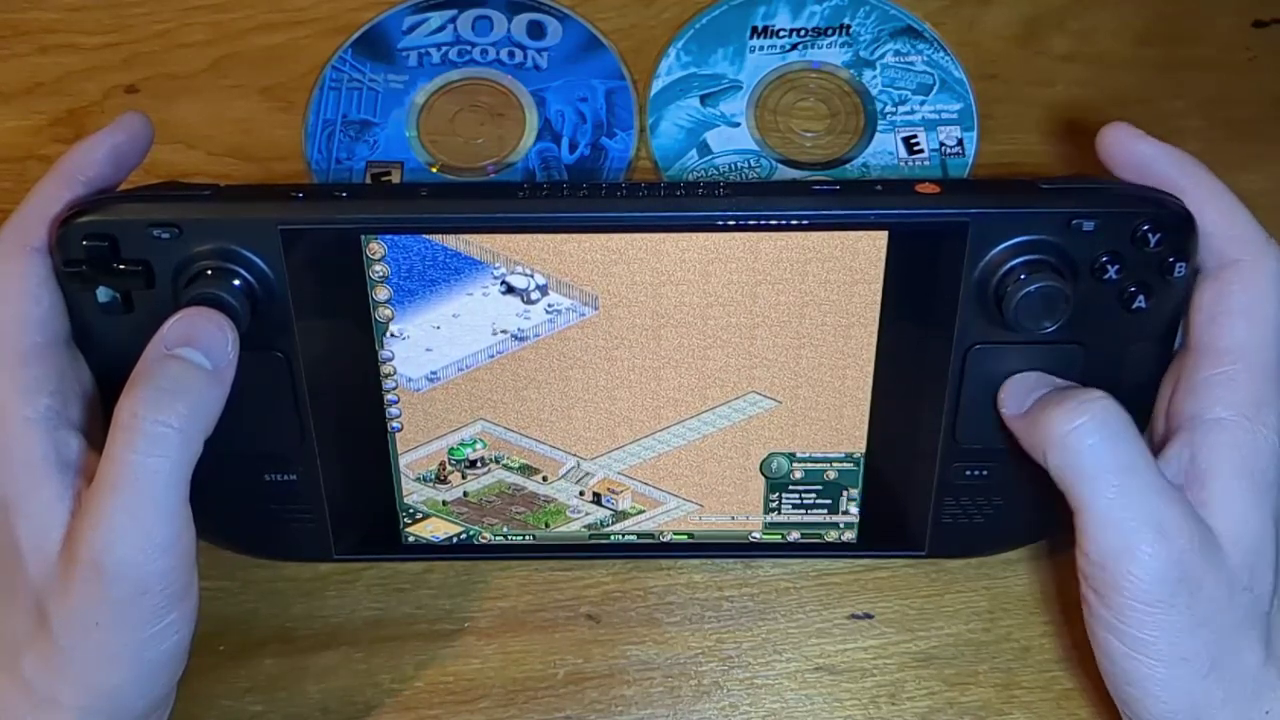
# Step: Close the staff information panel and pan across the zoo view
pyautogui.scroll(-1, 855, 495)
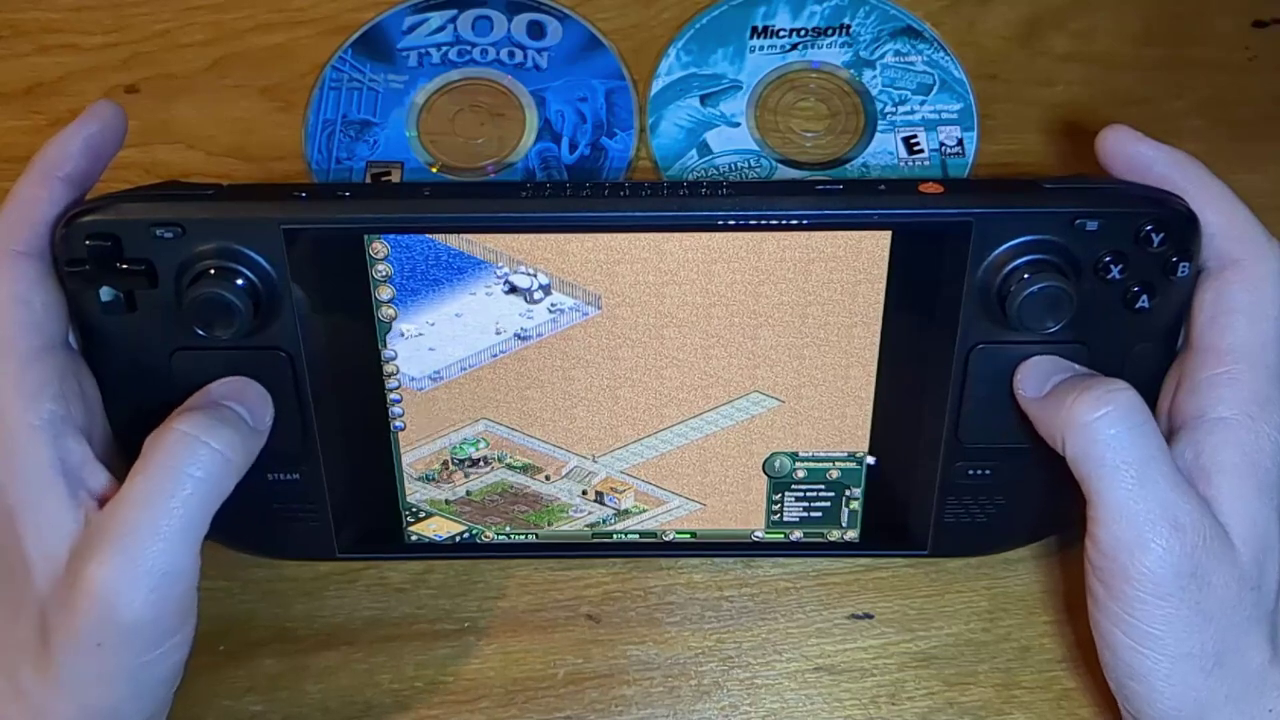
pyautogui.click(868, 460)
pyautogui.press('Left')
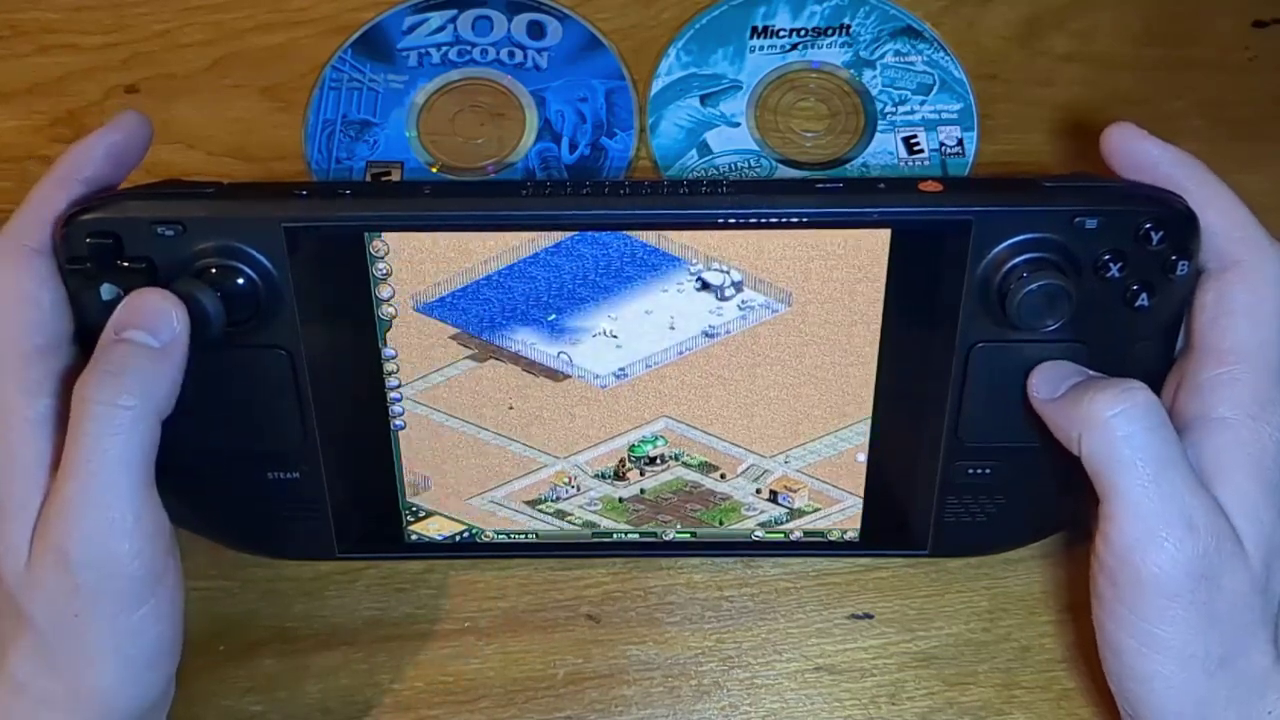
pyautogui.press('Left')
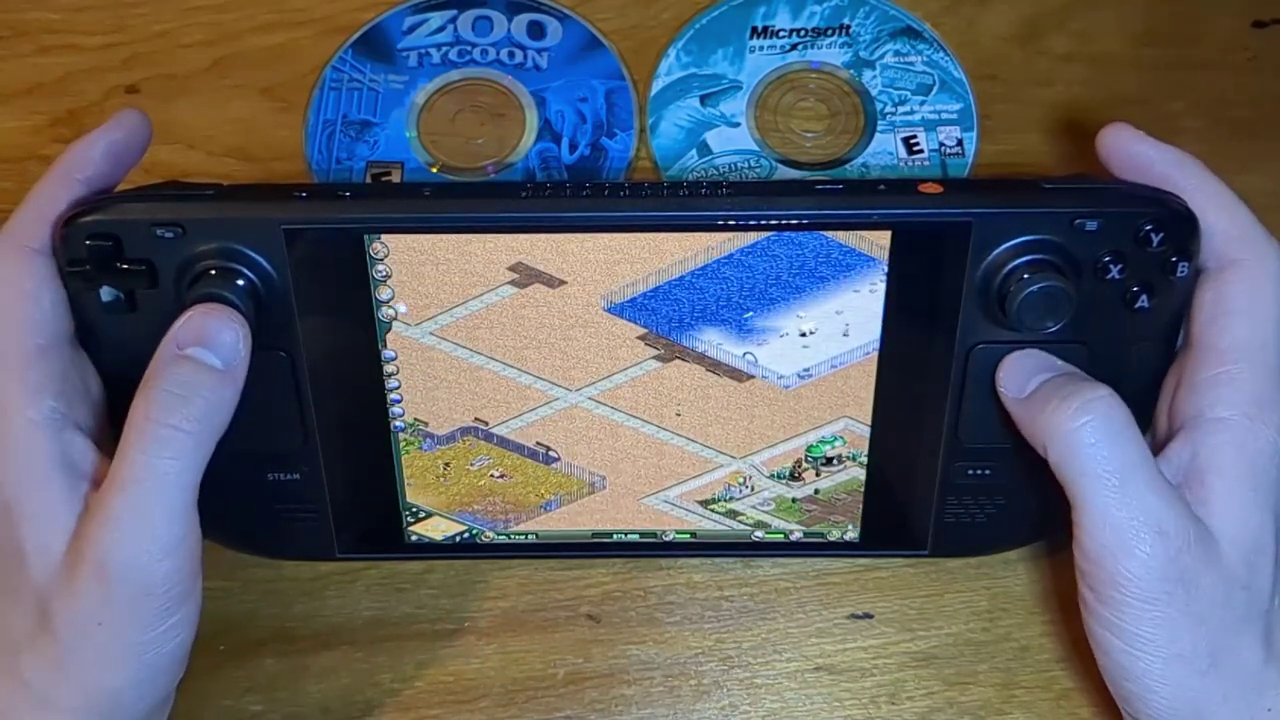
# Step: Hire a Maintenance Worker from the Staff panel and place him on a zoo path
pyautogui.click(386, 314)
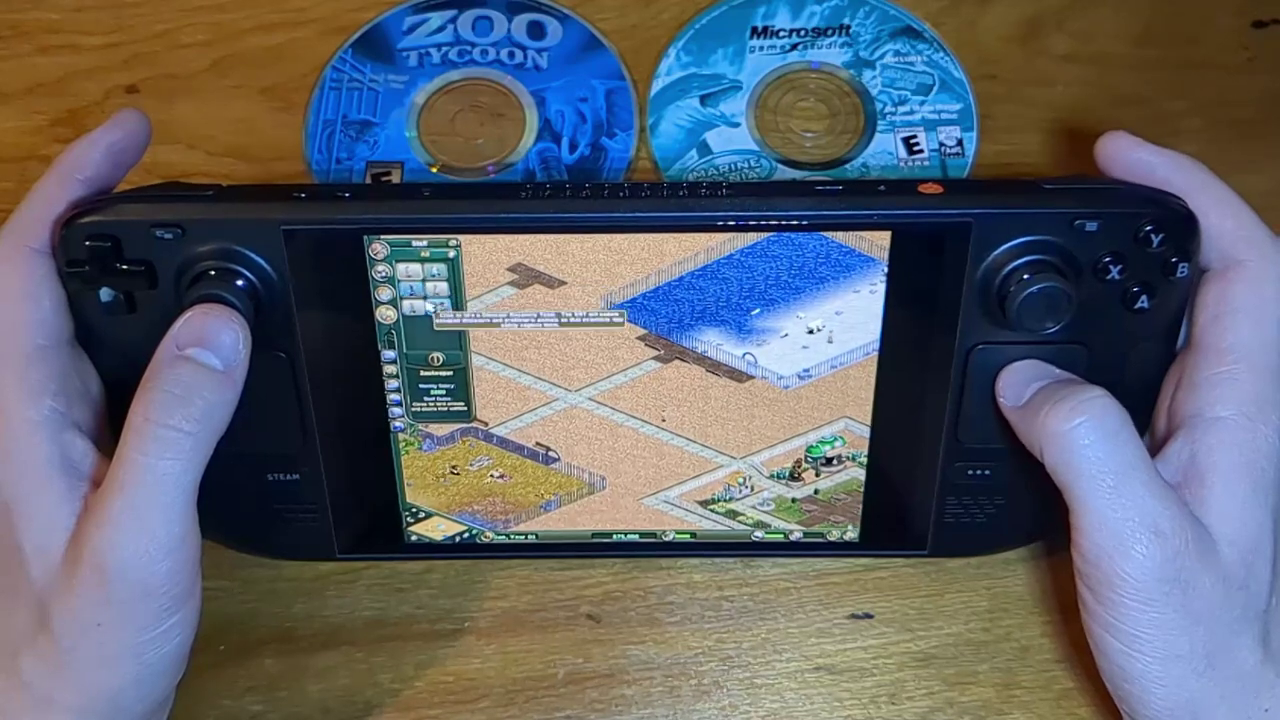
pyautogui.click(436, 270)
pyautogui.click(604, 406)
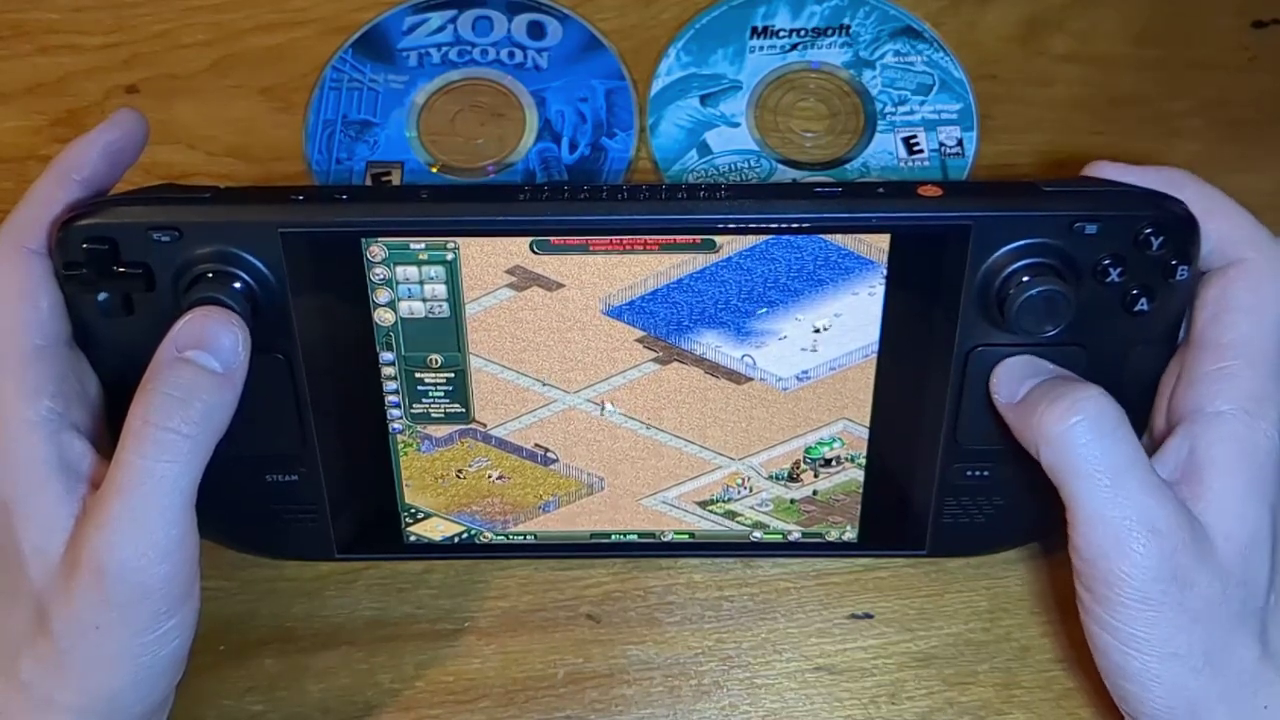
pyautogui.click(606, 405)
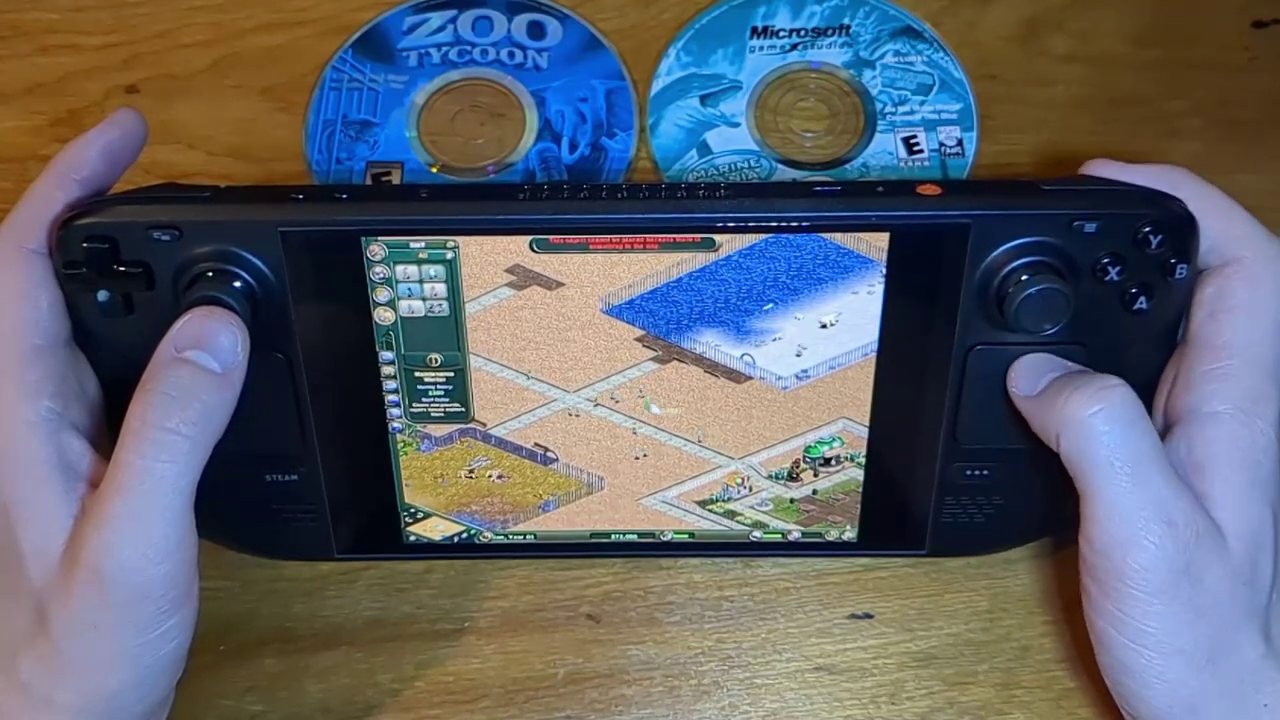
pyautogui.rightClick(604, 462)
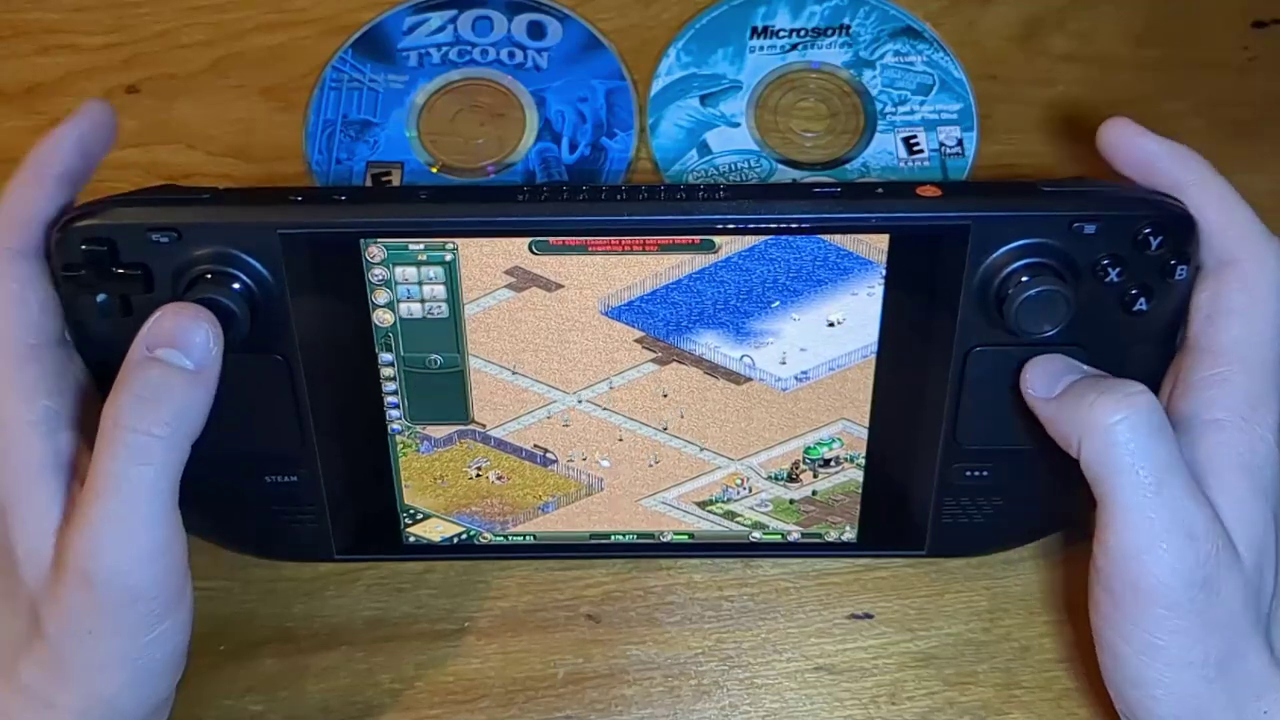
pyautogui.rightClick(604, 461)
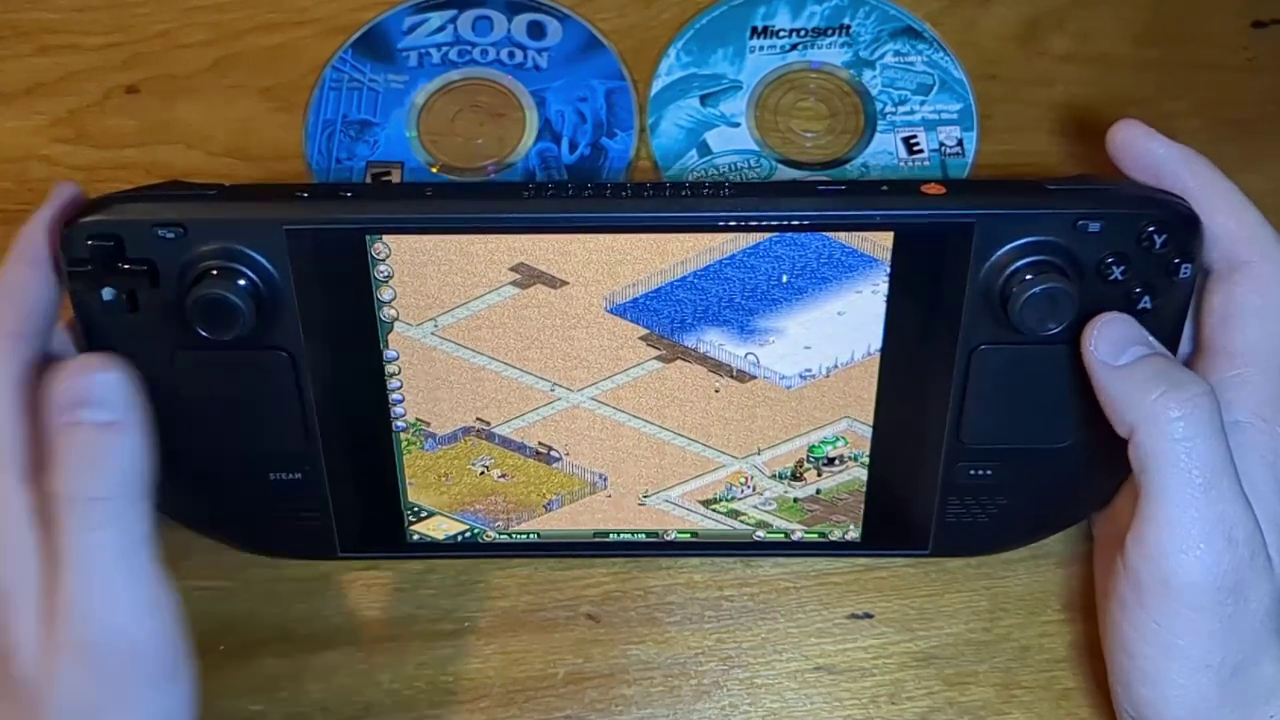
# Step: Dismiss the escaped polar bear message with OK
pyautogui.scroll(-1, 630, 380)
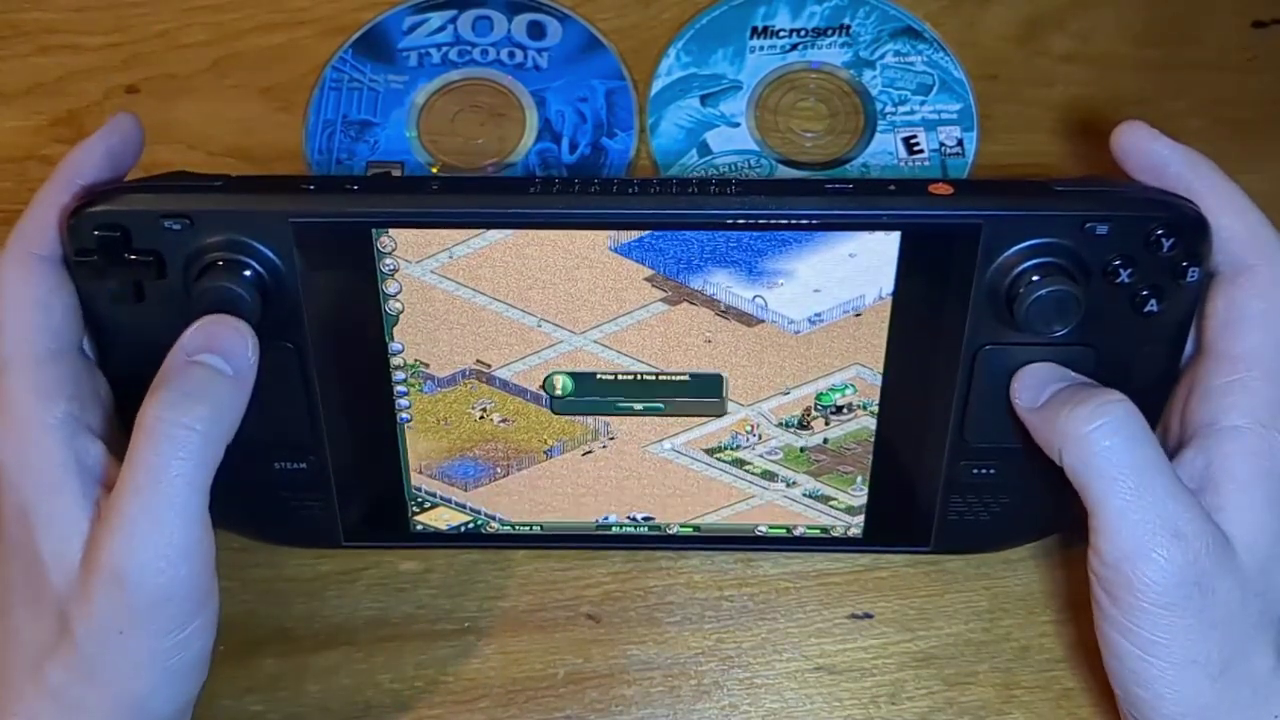
pyautogui.click(652, 407)
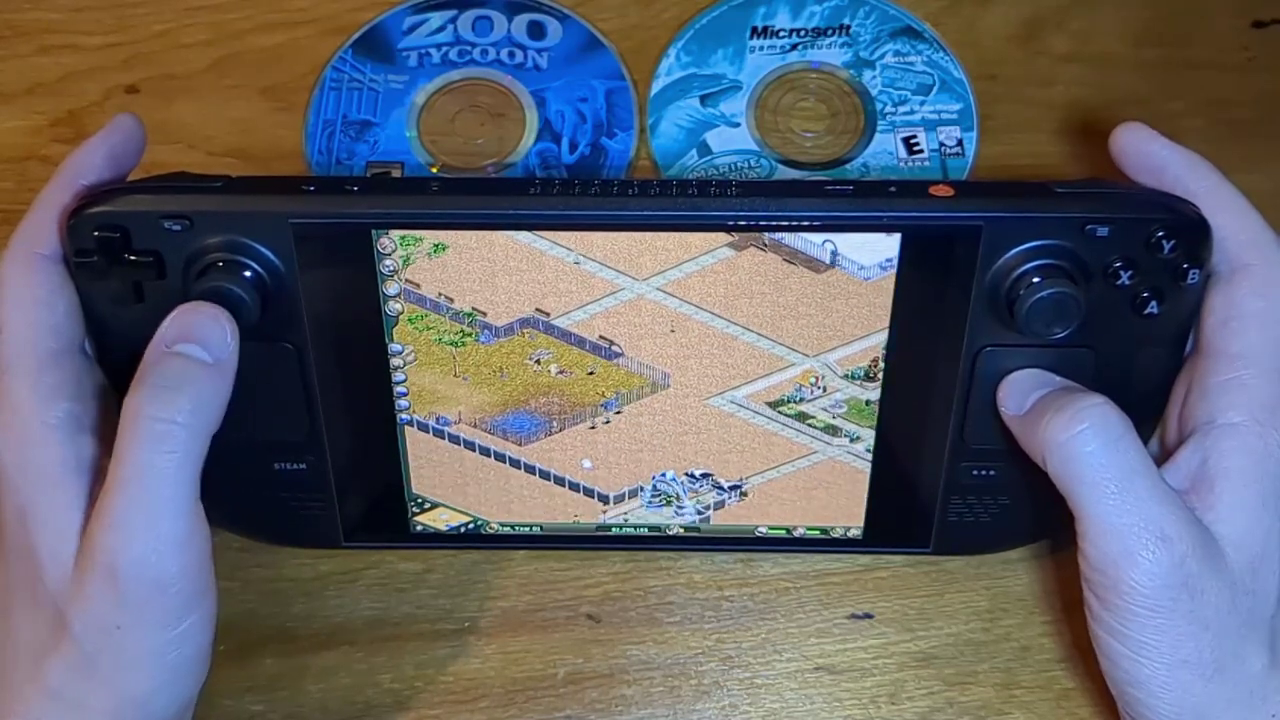
pyautogui.hscroll(3, 636, 385)
pyautogui.hscroll(4, 636, 385)
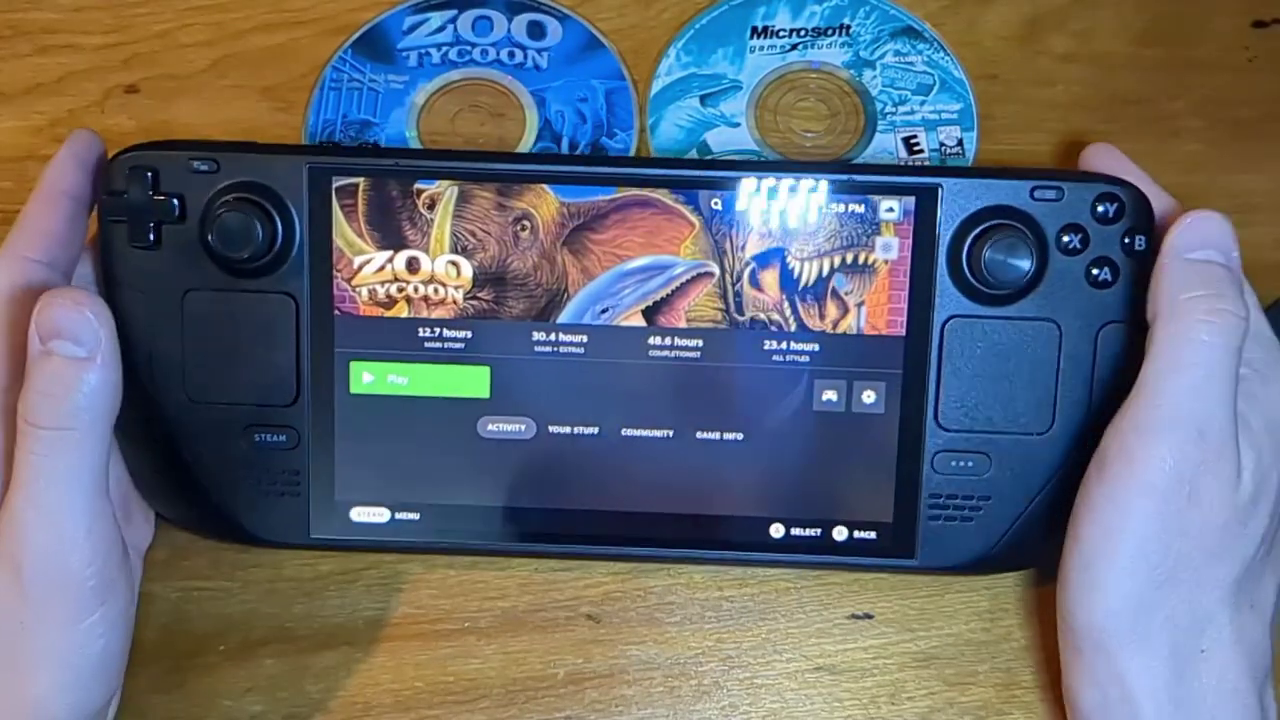
# Step: Quit Zoo Tycoon to the Steam home screen and focus its Recent Games tile
pyautogui.press('Escape')
pyautogui.press('Left')
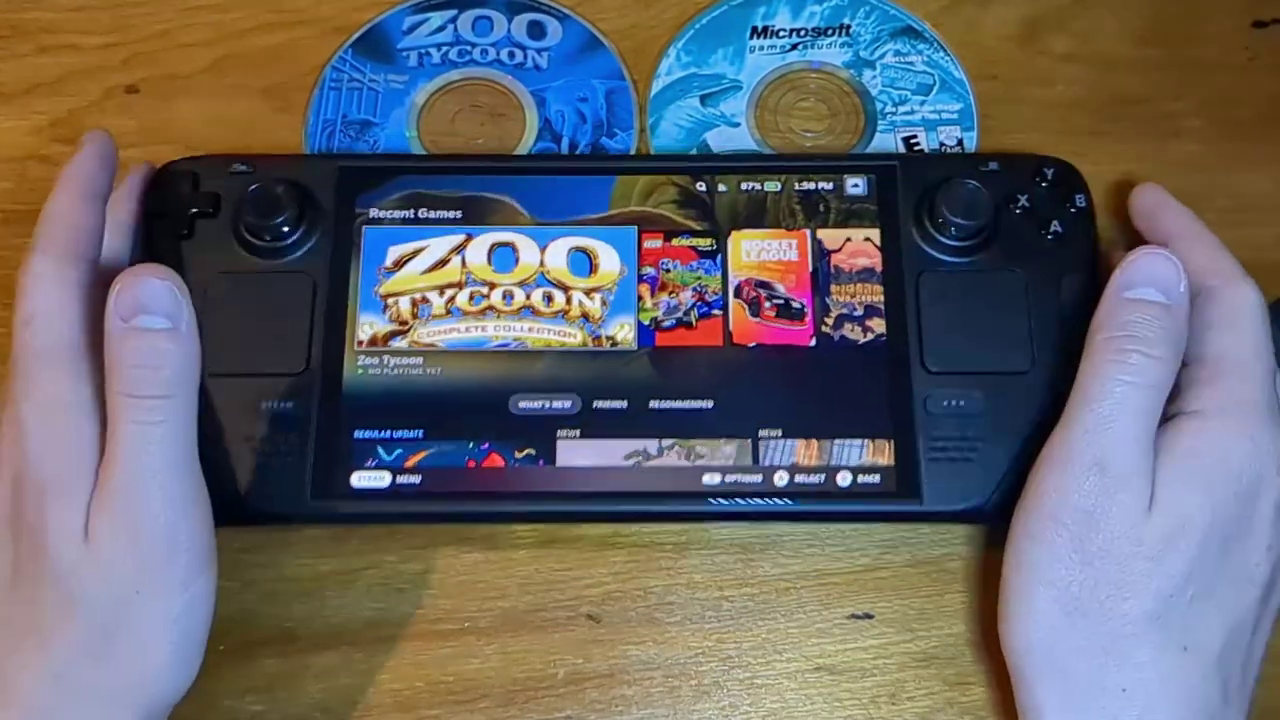